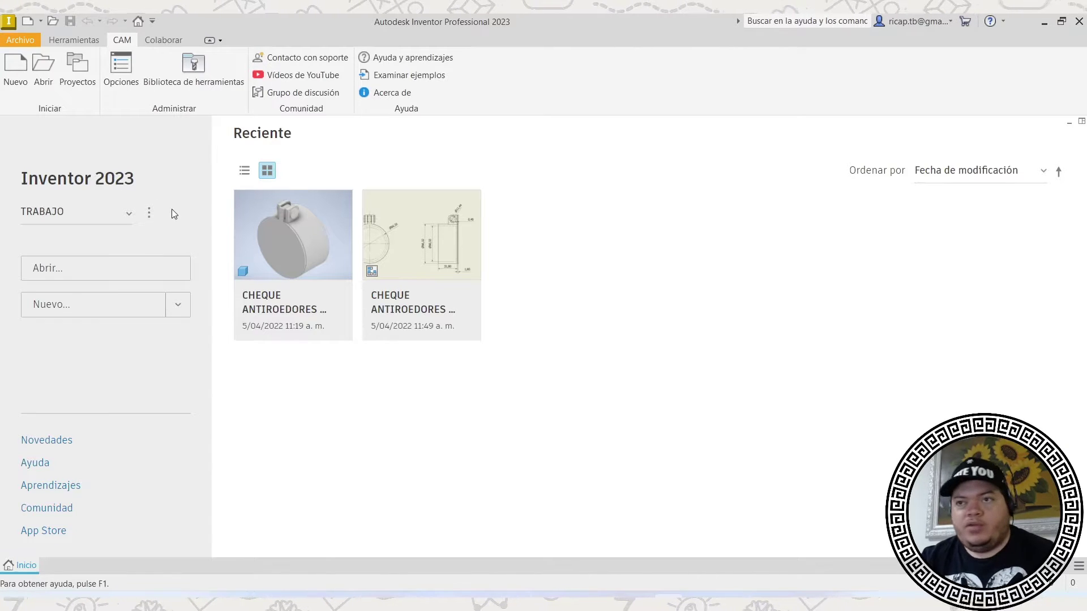
Switch to the web browser and run a Google image search for "malla tipo ciclon".
mouse_move(543, 608)
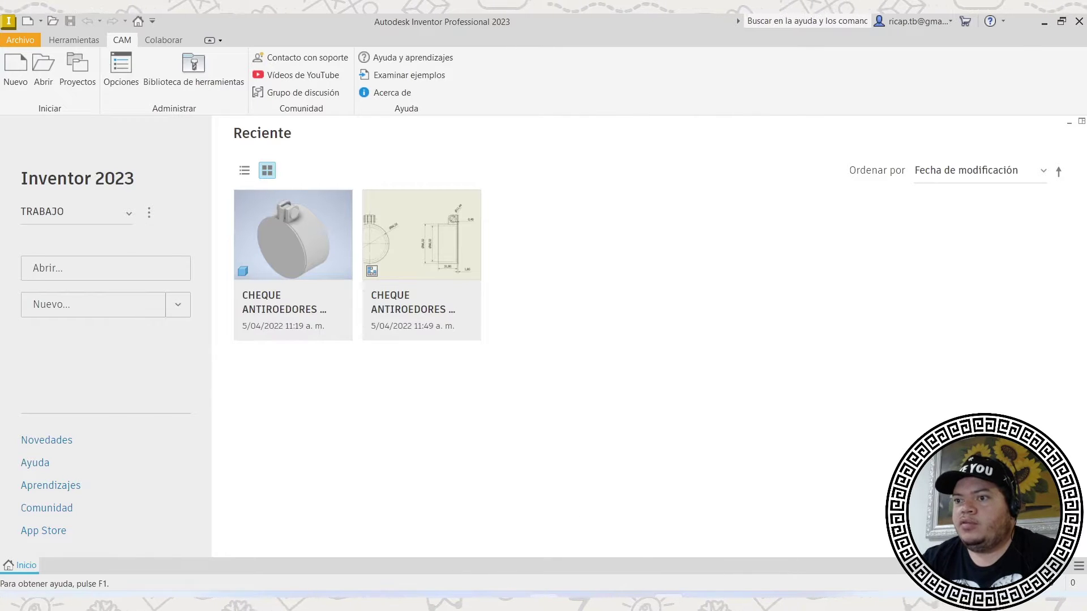
left_click(544, 608)
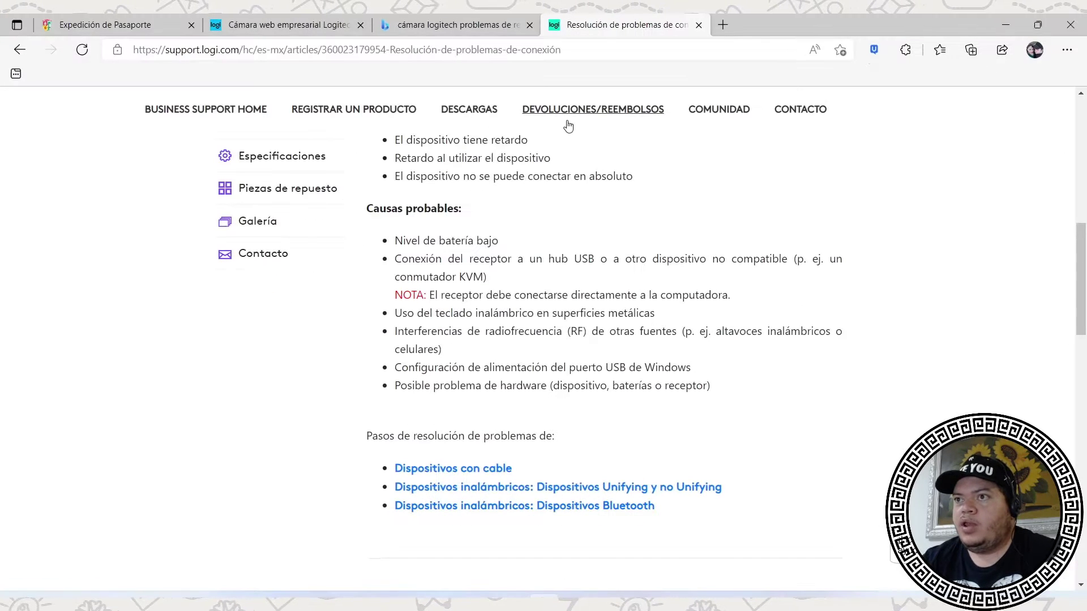
left_click(557, 56)
type("malla ti")
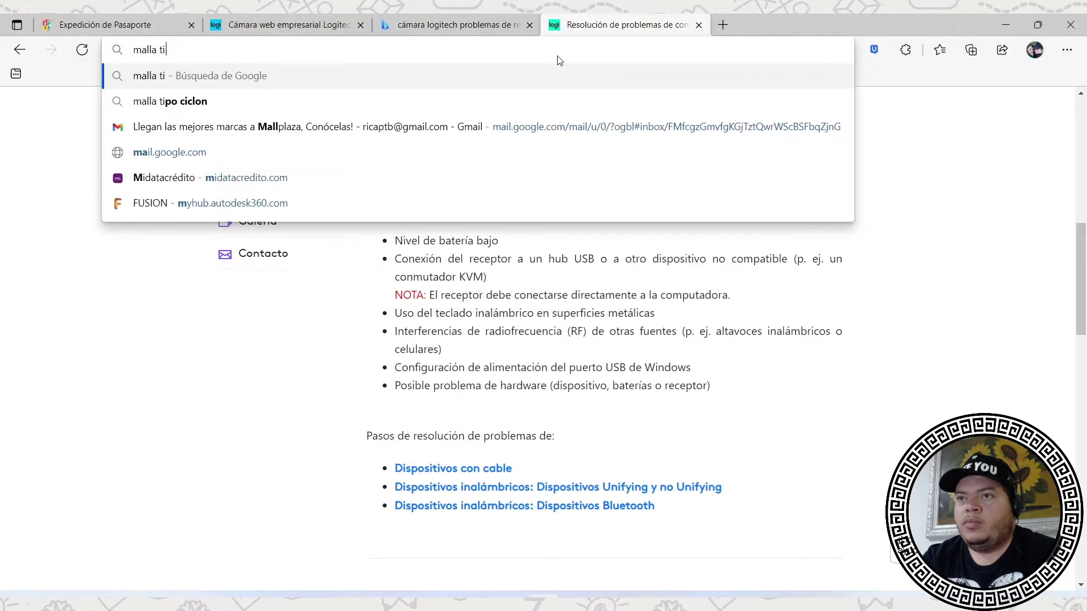
type("po ciclon")
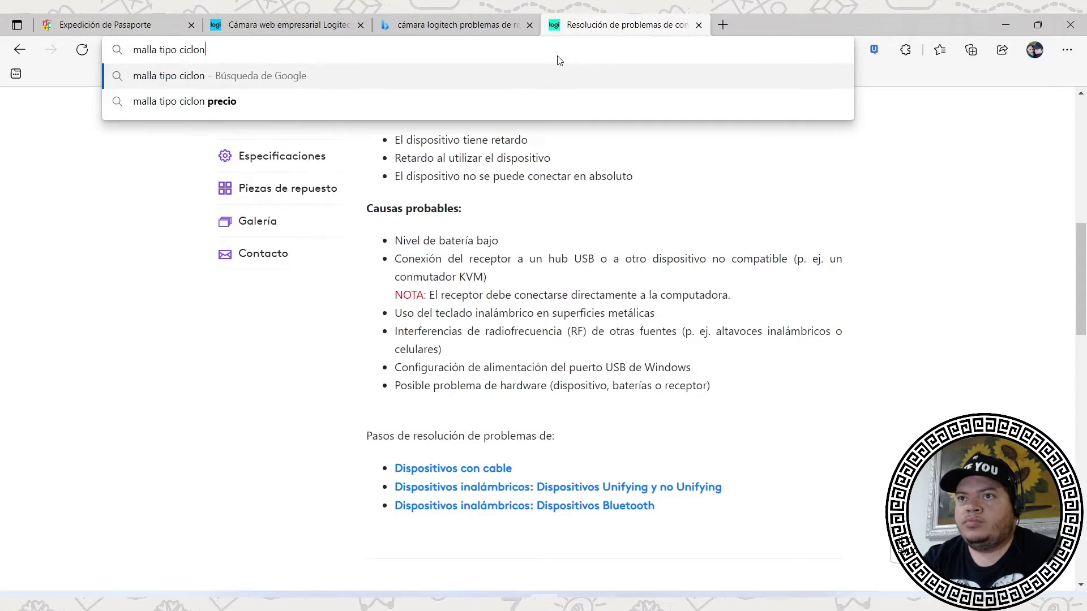
key("Return")
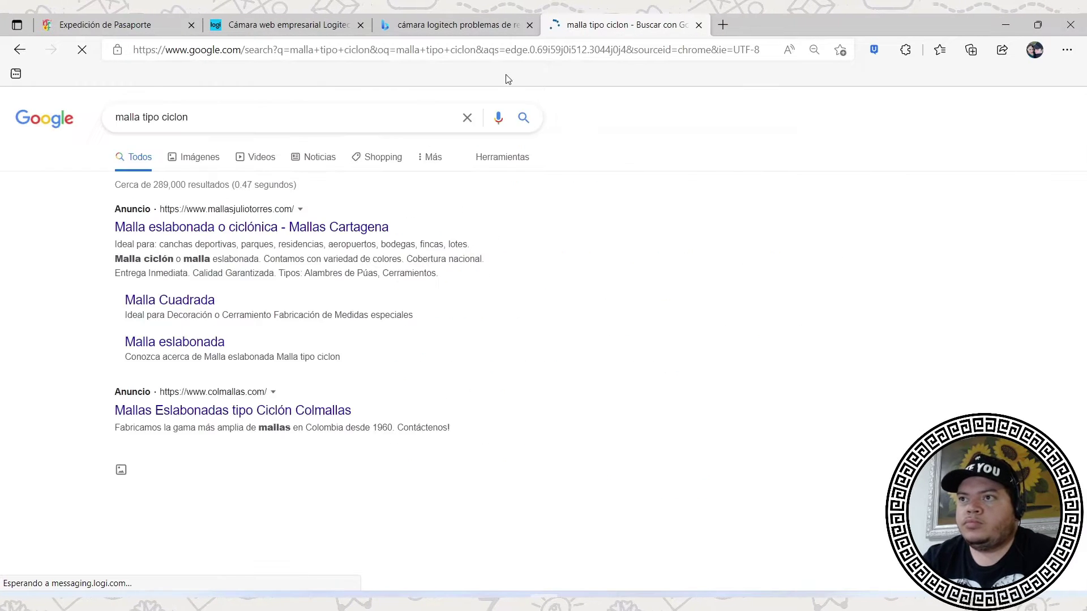
left_click(199, 158)
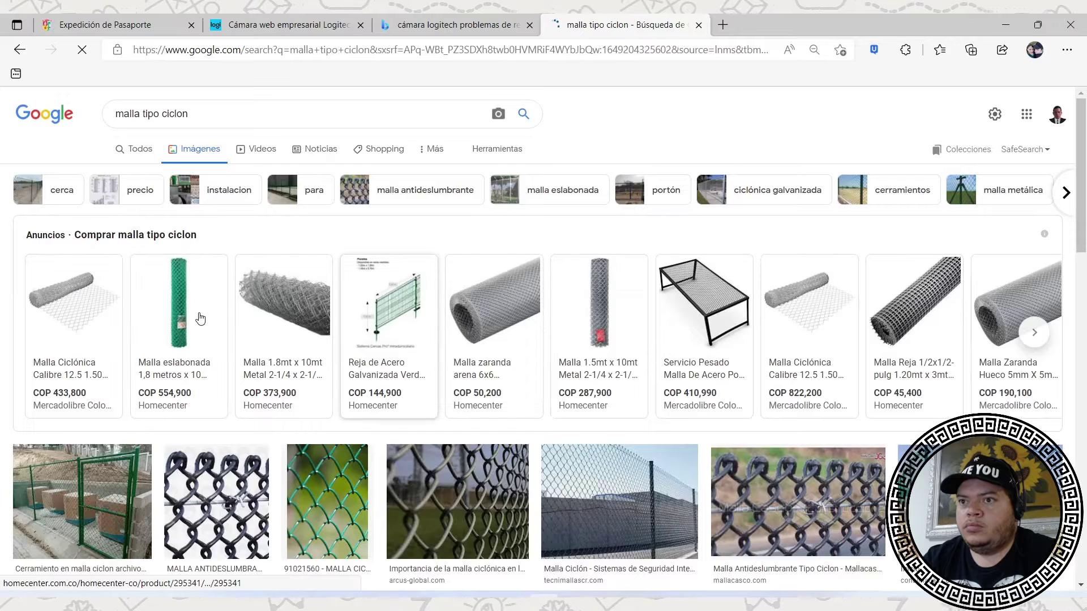
Preview the green "Malla Ciclon Verde" picture and browse the image results and related images for chain-link mesh references.
left_click(370, 548)
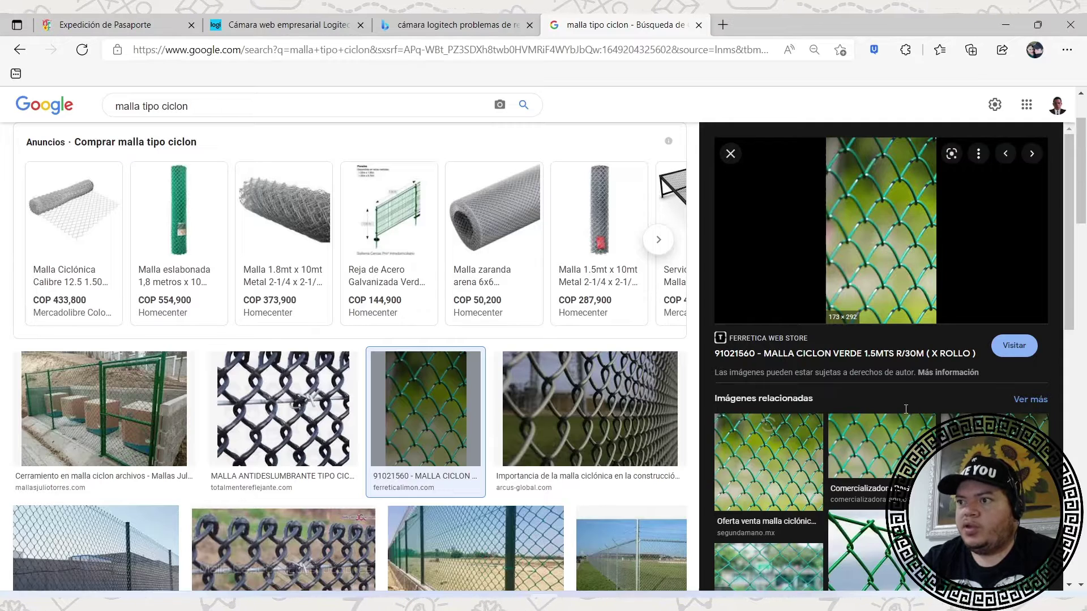
scroll(903, 277, "down", 2)
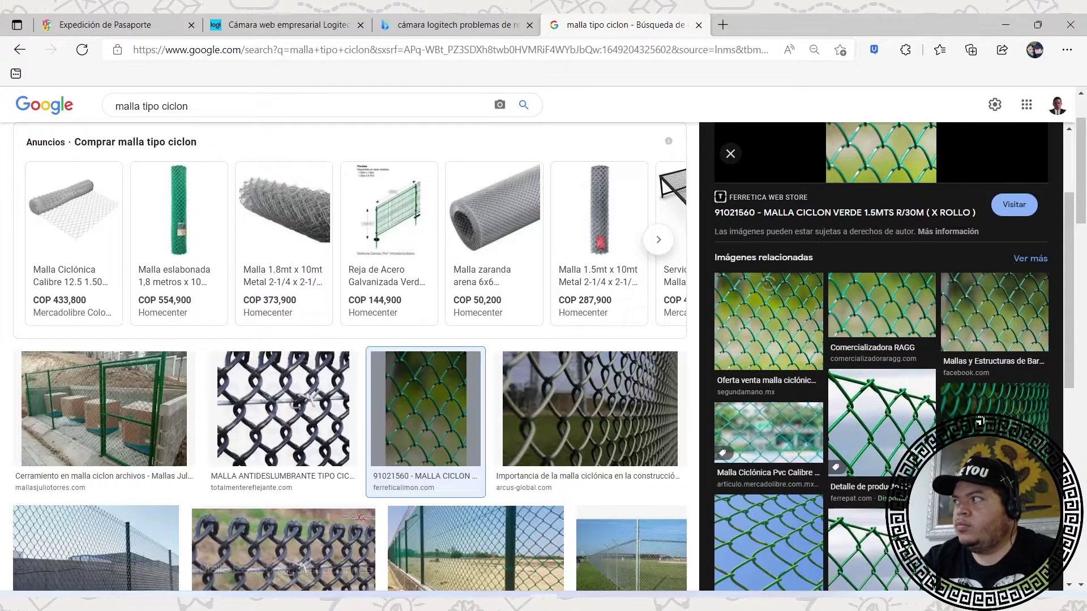
scroll(145, 424, "down", 3)
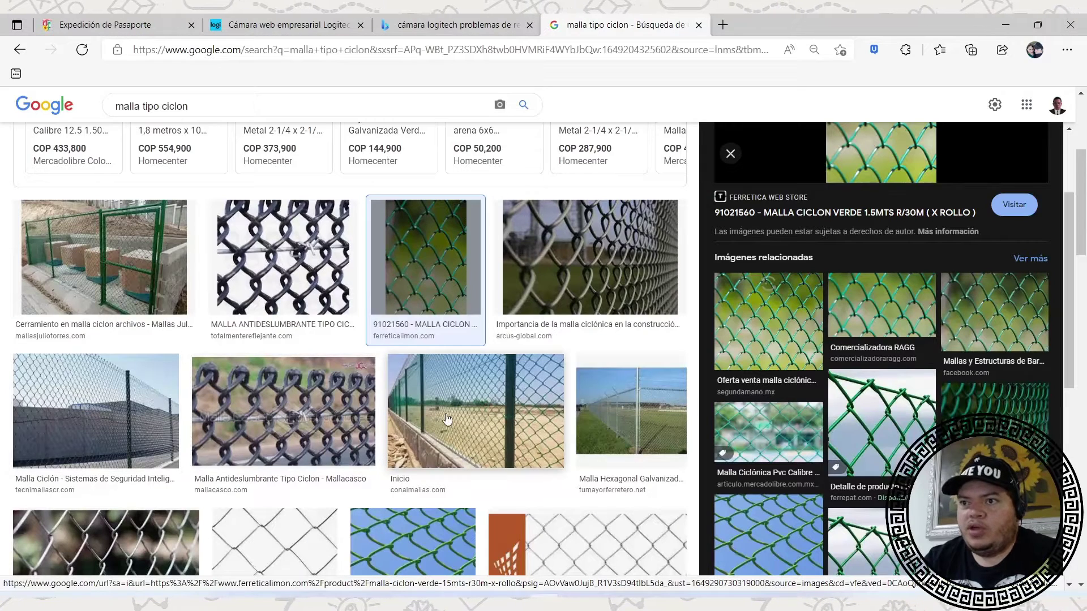
scroll(447, 419, "down", 2)
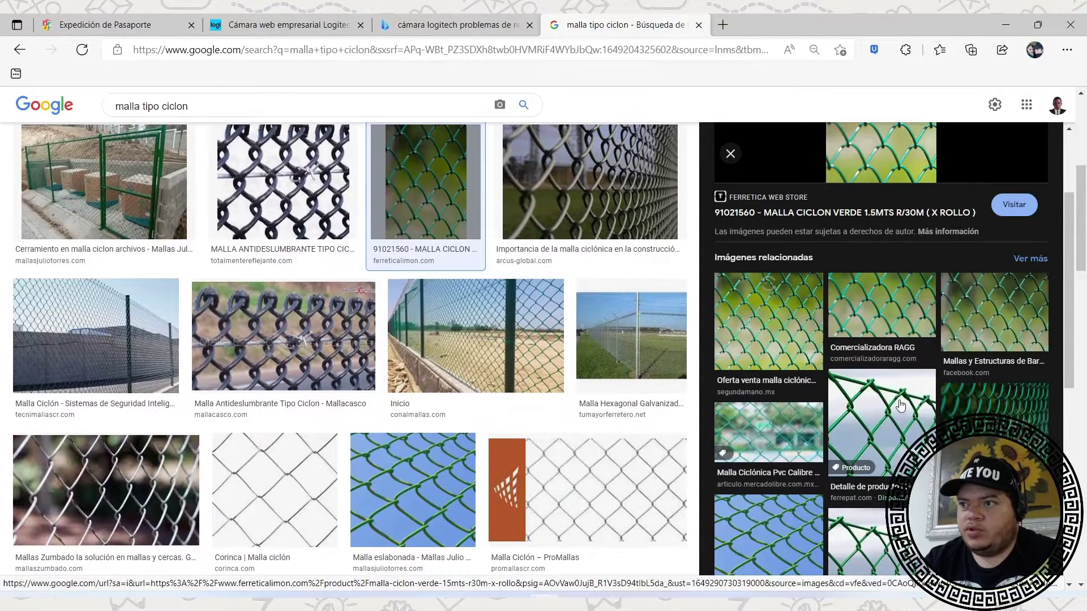
scroll(904, 404, "down", 3)
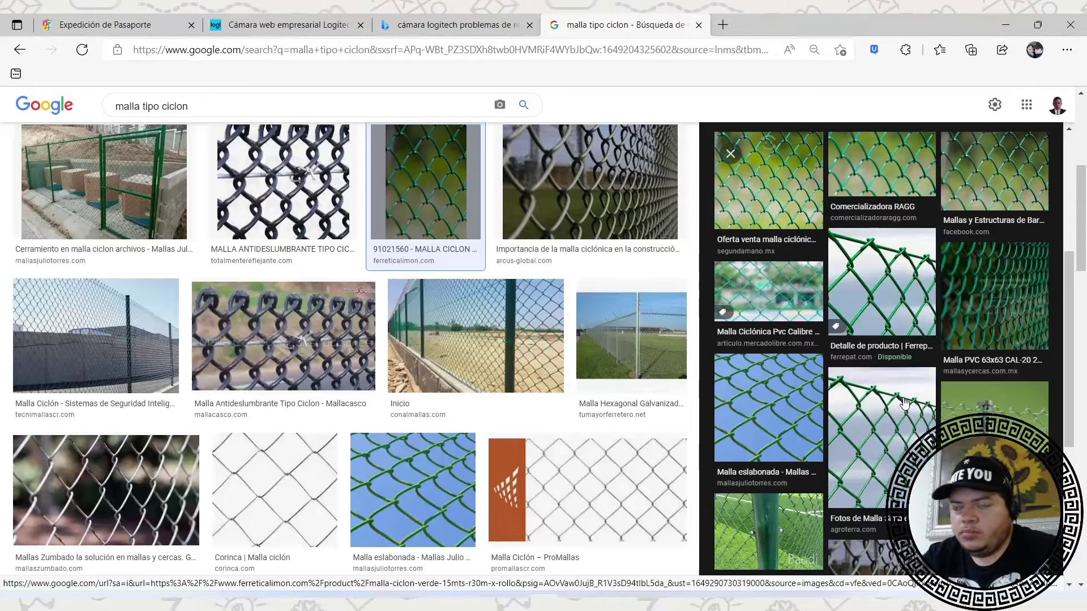
scroll(419, 457, "down", 2)
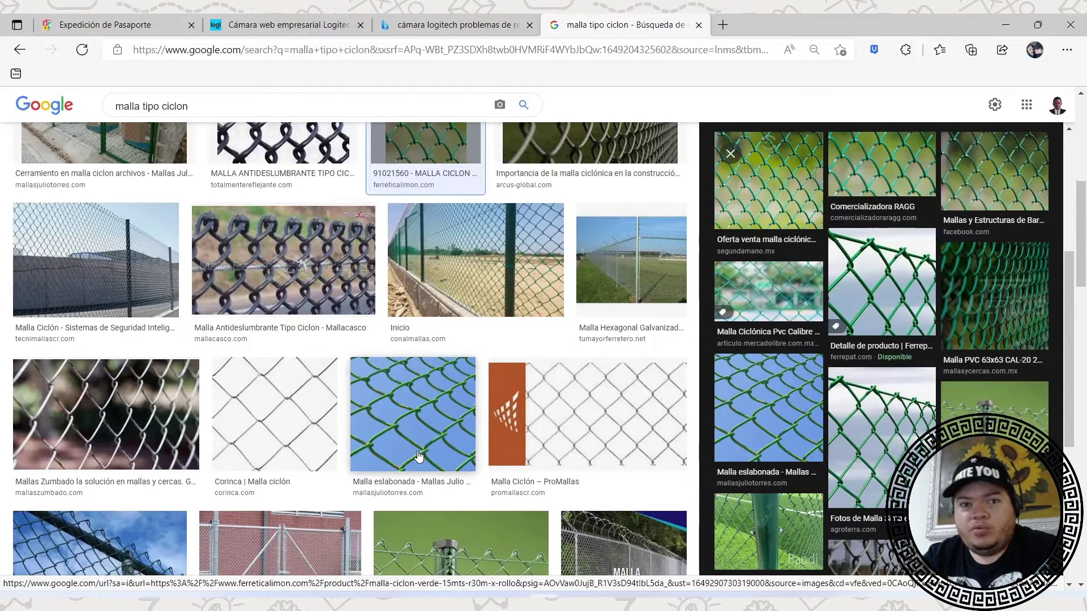
Replace the image search query with "malla universal" and run it.
scroll(419, 456, "up", 3)
left_click_drag(233, 107, 71, 113)
type("malla un")
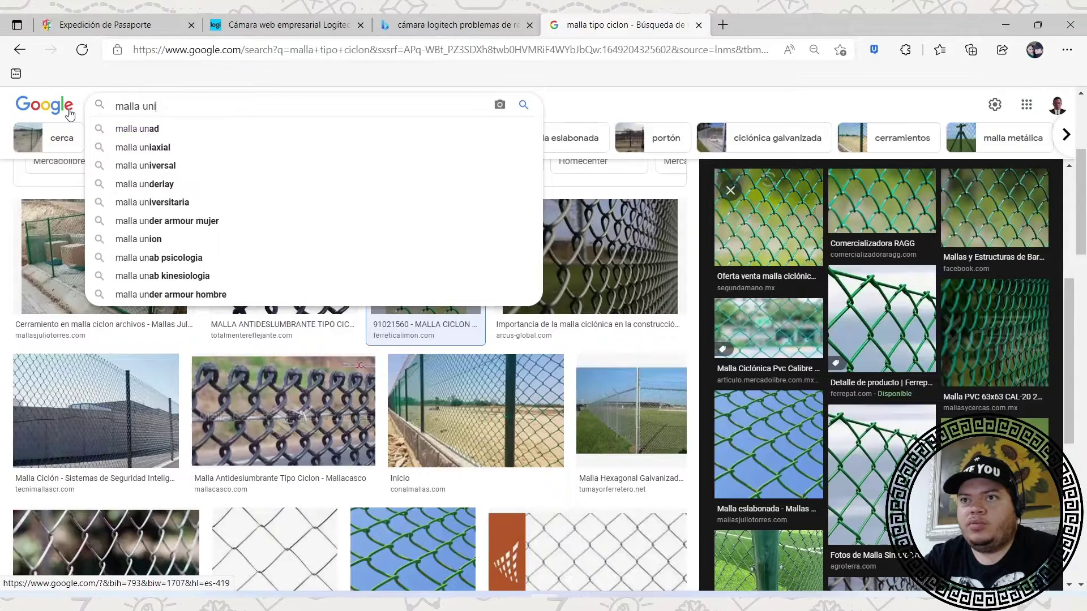
type("i")
key("Down")
key("Down")
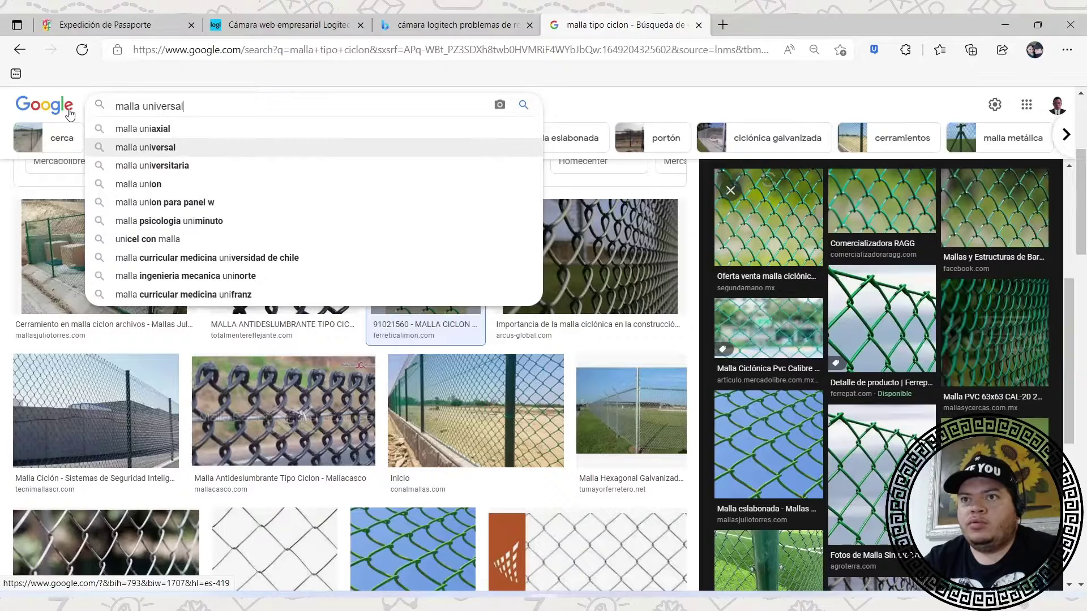
key("Return")
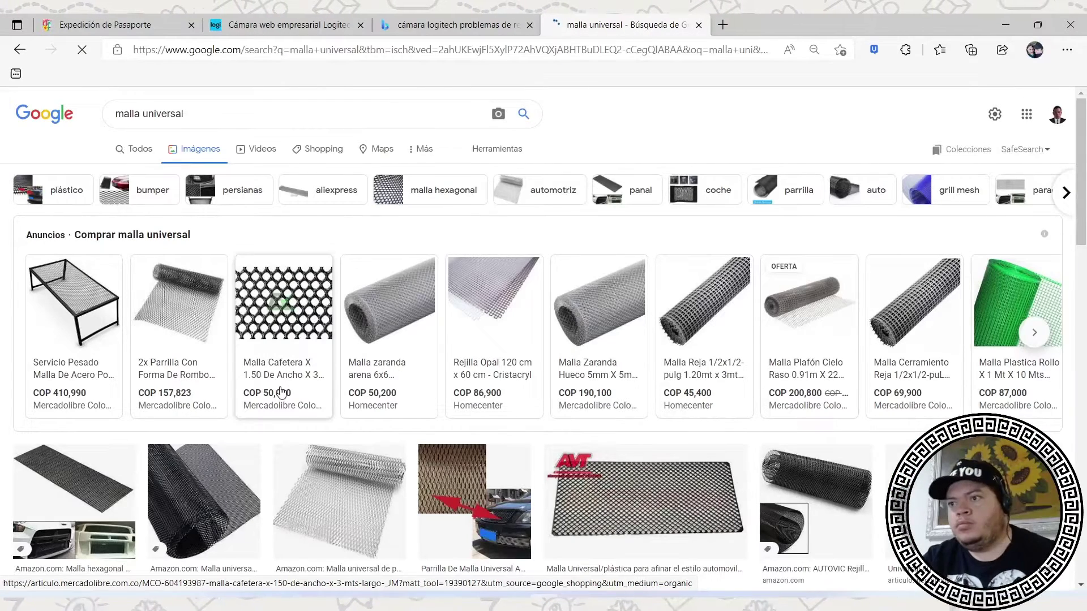
mouse_move(278, 389)
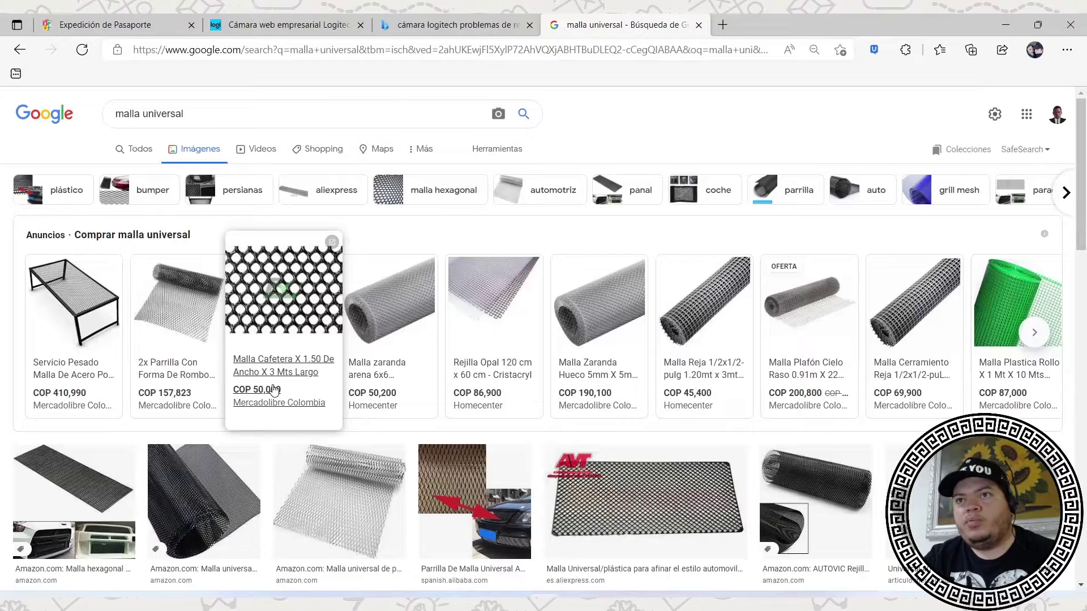
Change the image search query to "malla olímpica" and run it.
left_click_drag(184, 114, 142, 110)
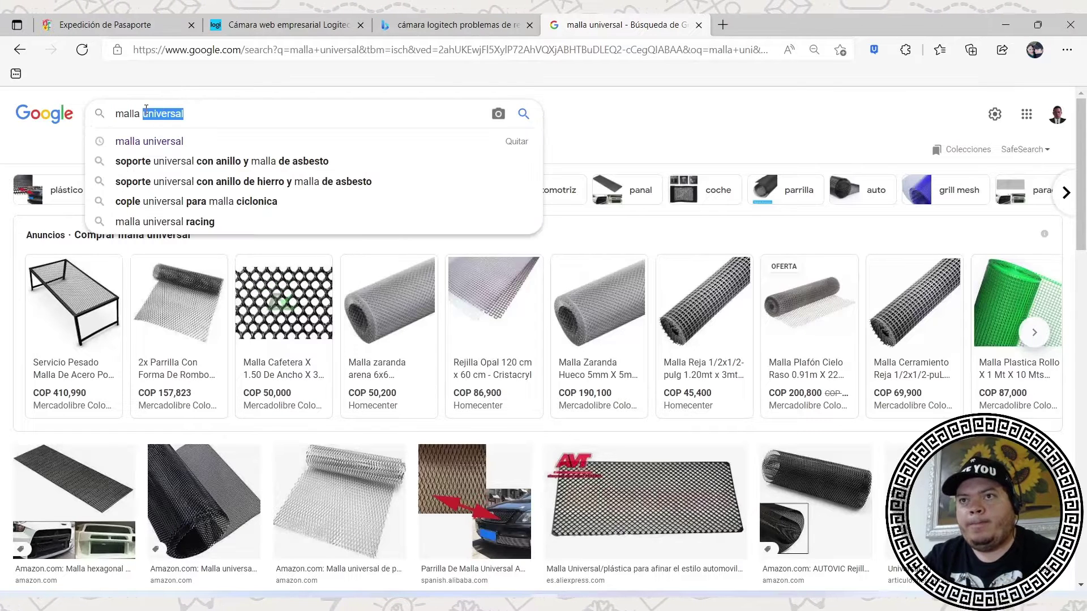
key("BackSpace")
type("olímpica")
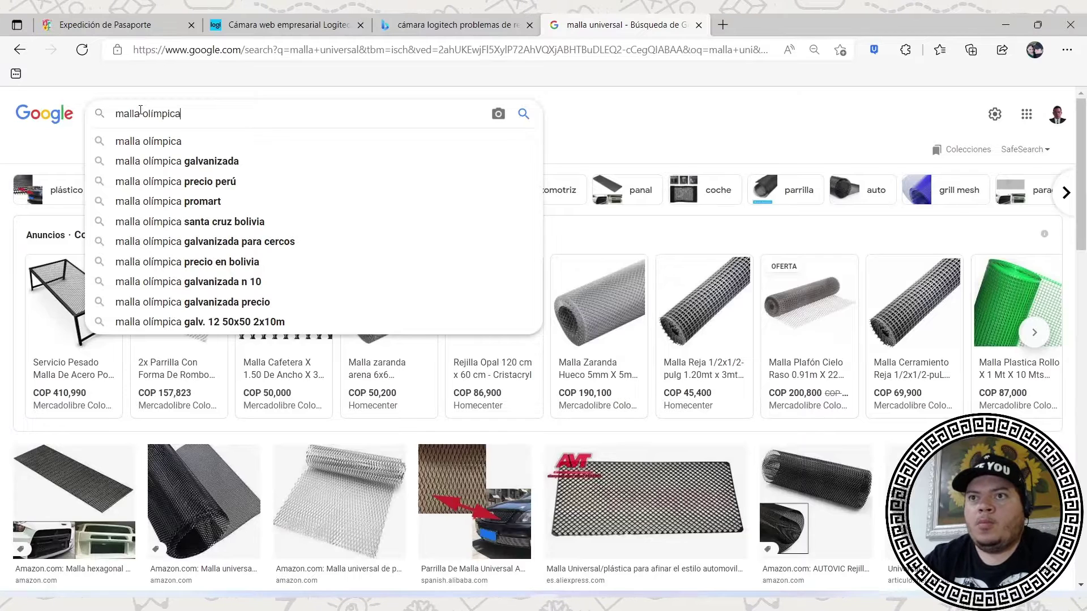
key("Down")
key("Return")
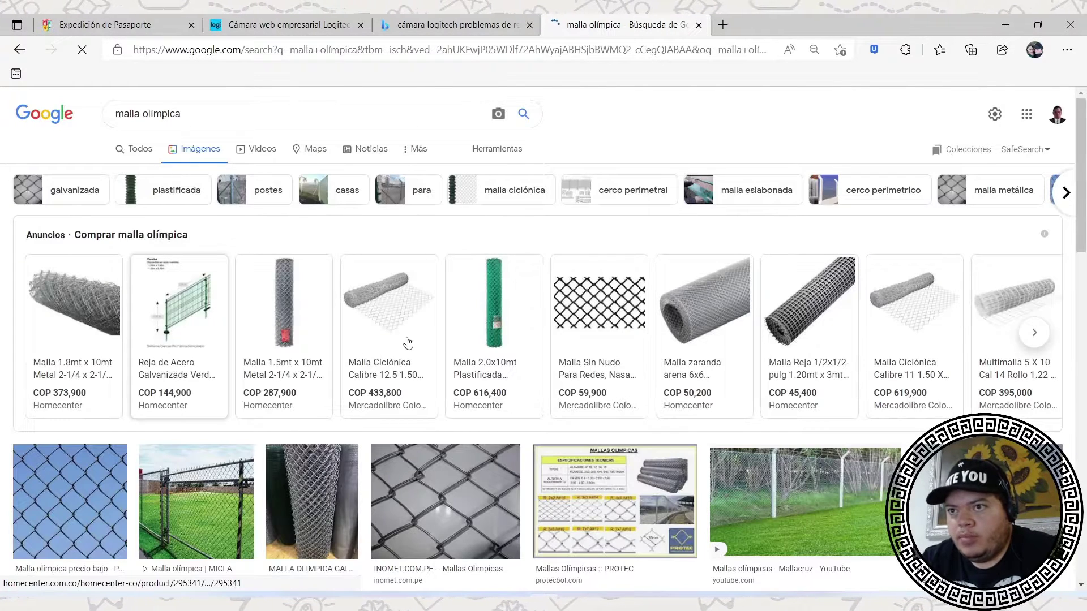
Open the Homecenter product page of the green 2.0x10 m plastic-coated mesh, examine its photo and specifications, and return to the image results.
left_click(496, 300)
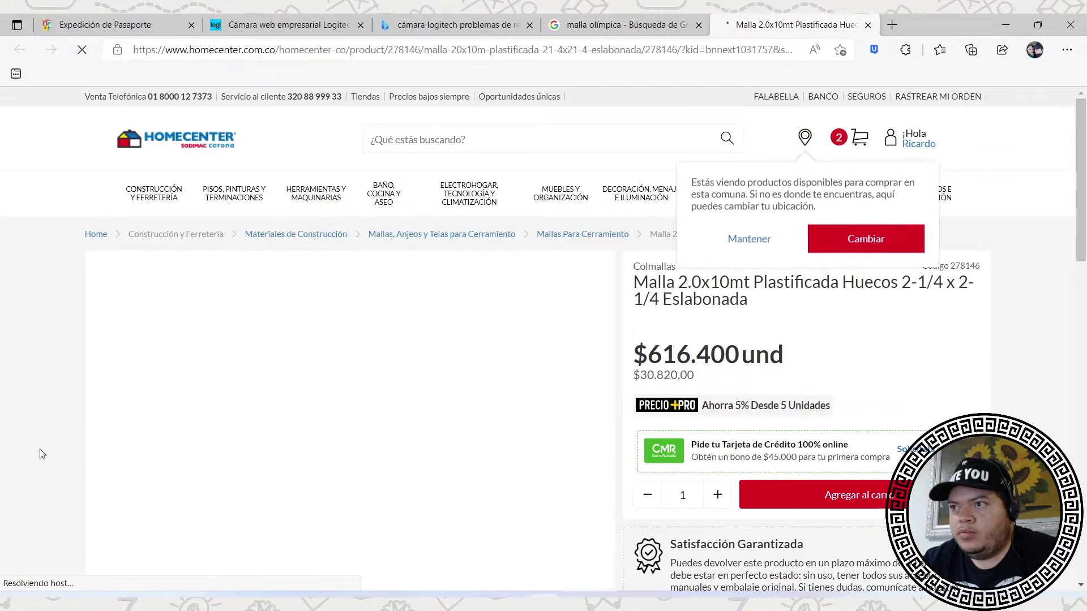
scroll(39, 453, "down", 6)
scroll(39, 453, "up", 4)
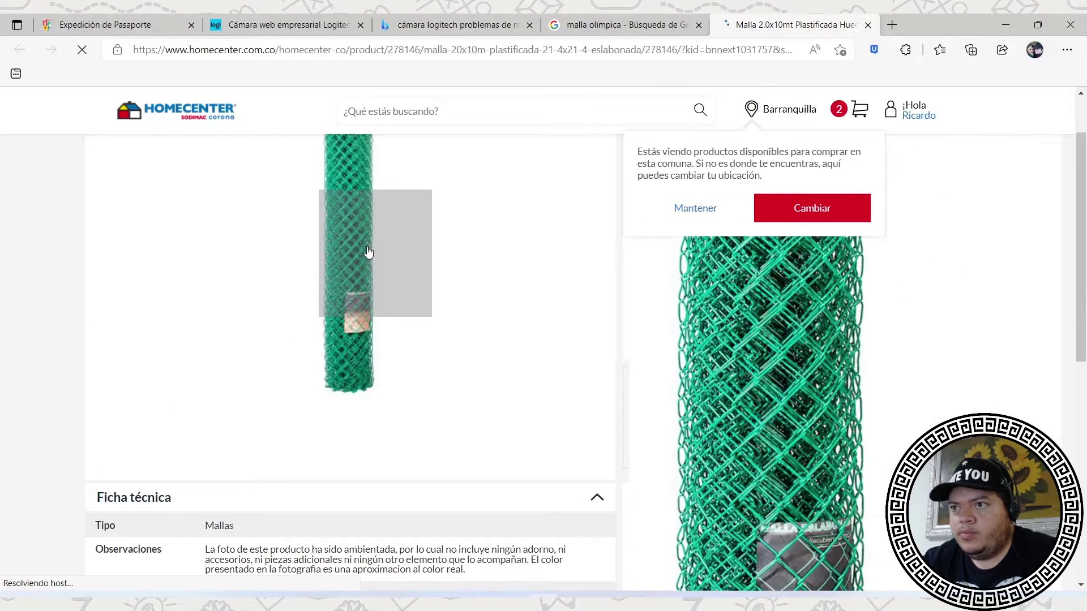
left_click(622, 24)
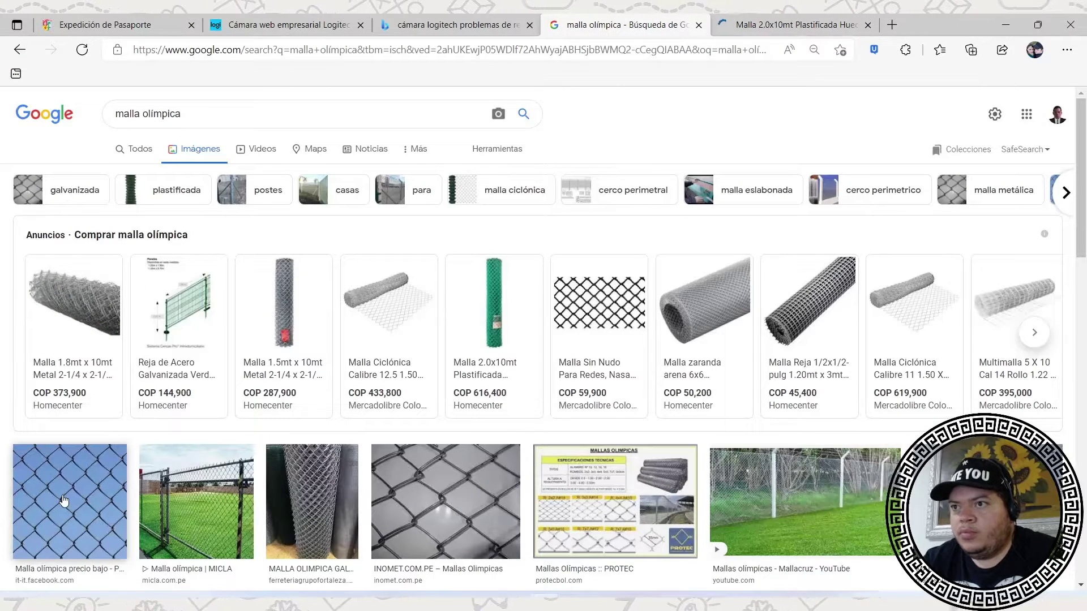
Browse the "malla olímpica" image results and preview the galvanized 1.20 m x 20 m No. 12 mesh roll.
scroll(64, 500, "down", 3)
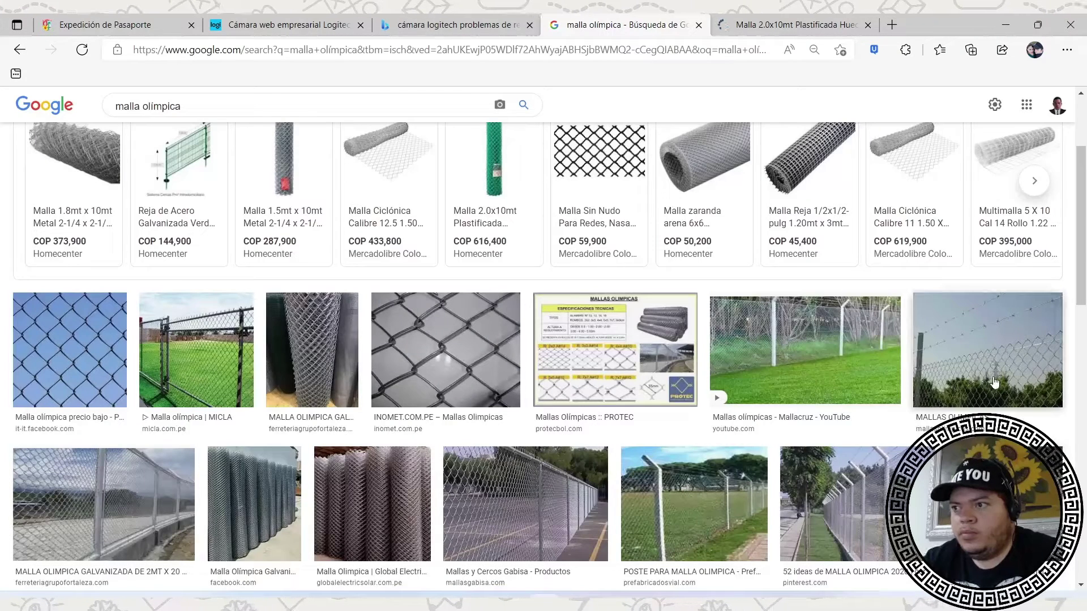
scroll(402, 512, "down", 3)
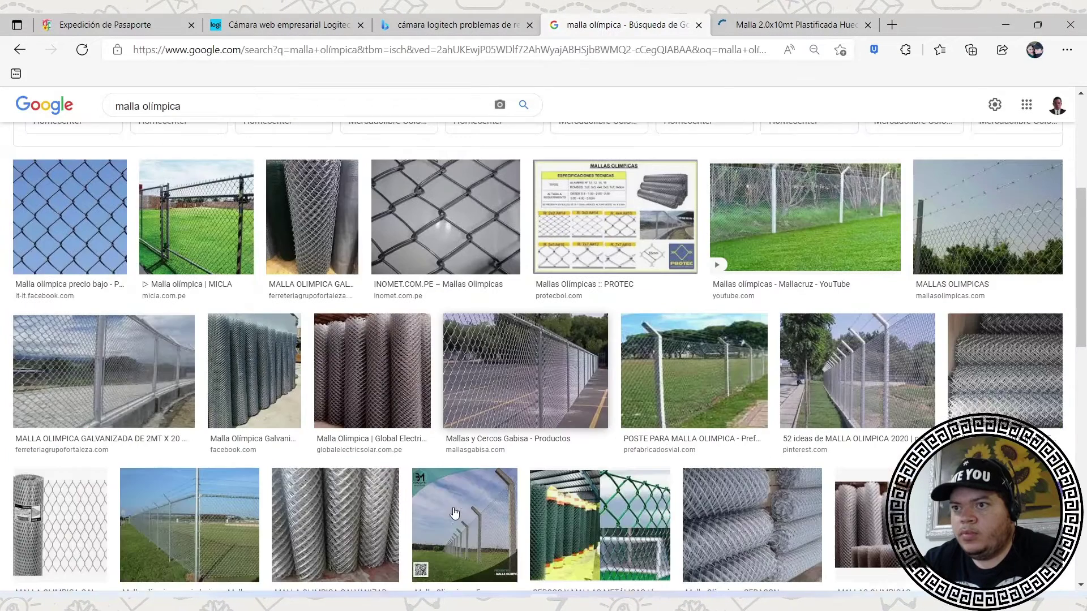
left_click(55, 518)
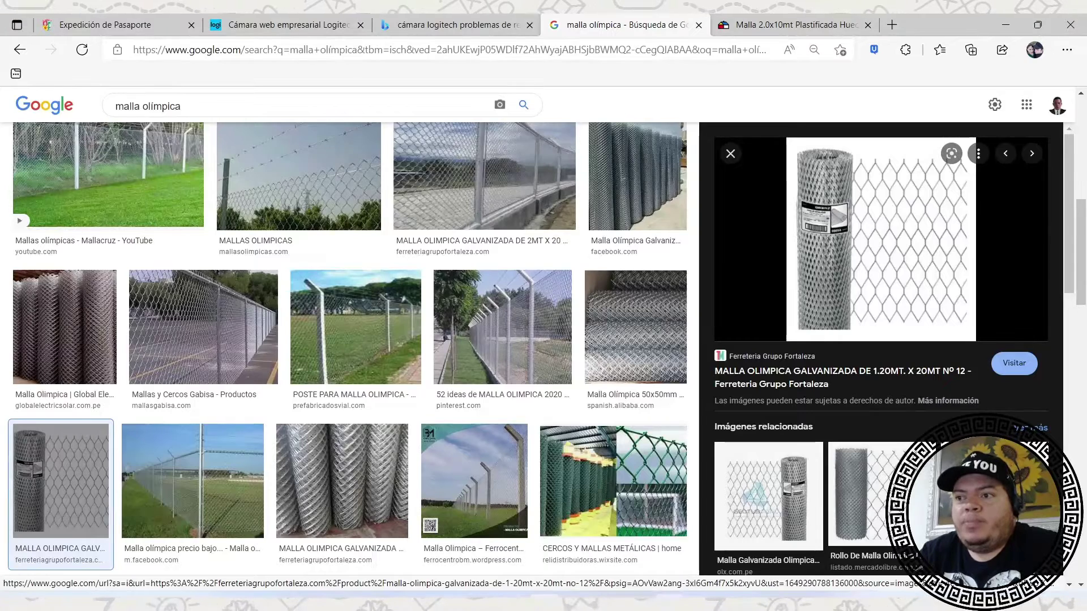
Switch to Inventor and create a new part from the metric Standard (mm).ipt template.
key("alt+Tab")
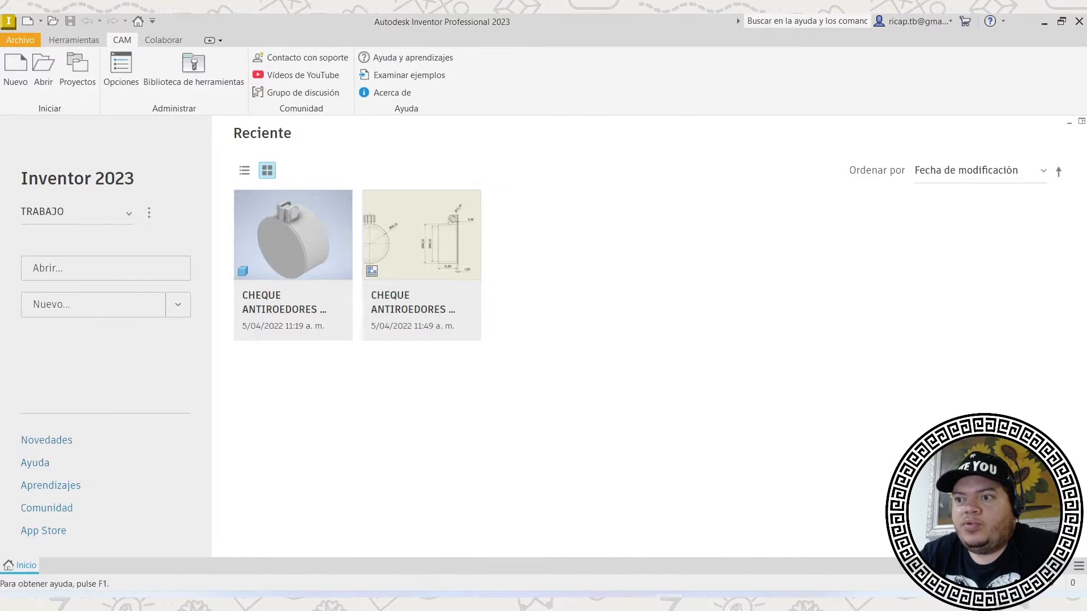
key("alt+Tab")
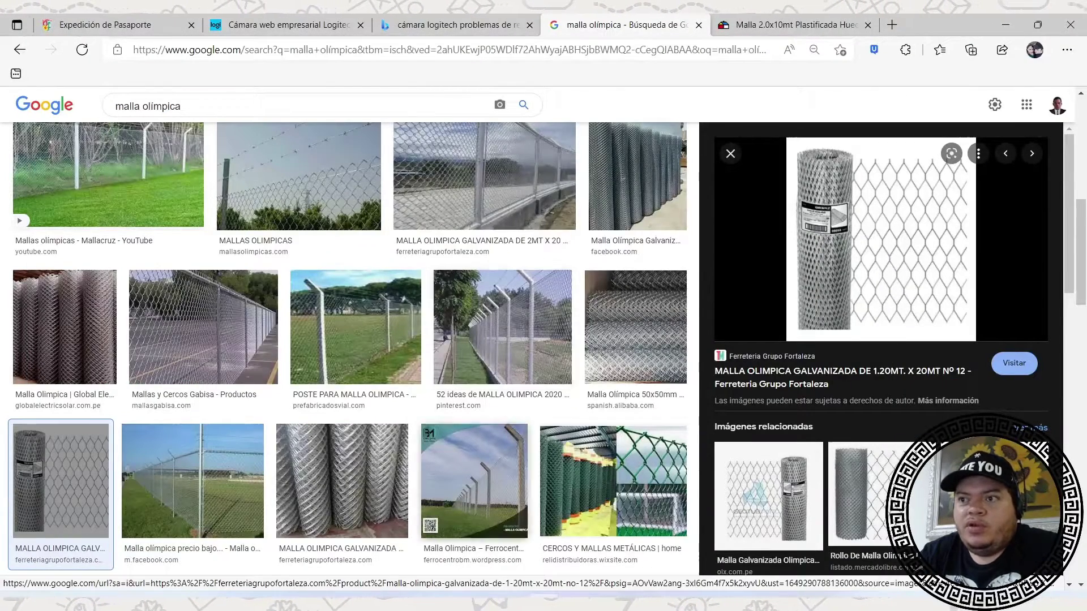
key("alt+Tab")
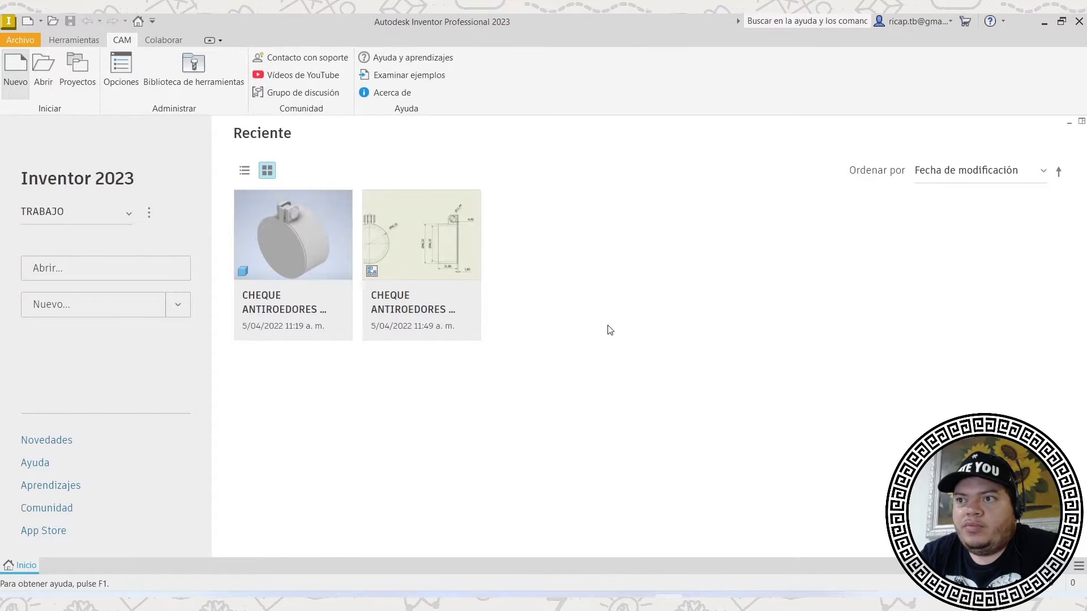
left_click_drag(835, 158, 708, 112)
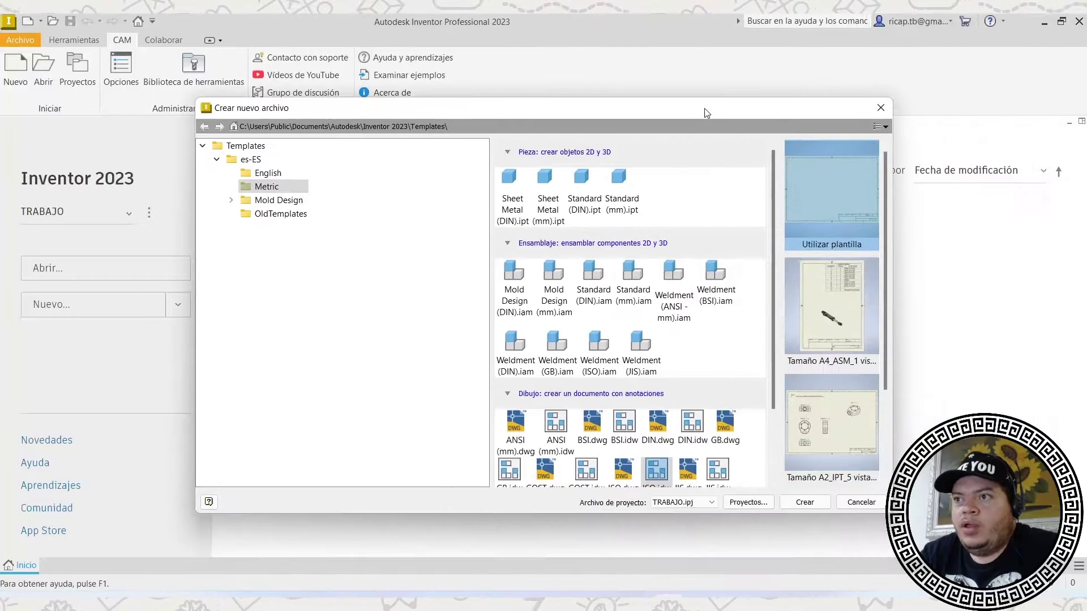
left_click(620, 204)
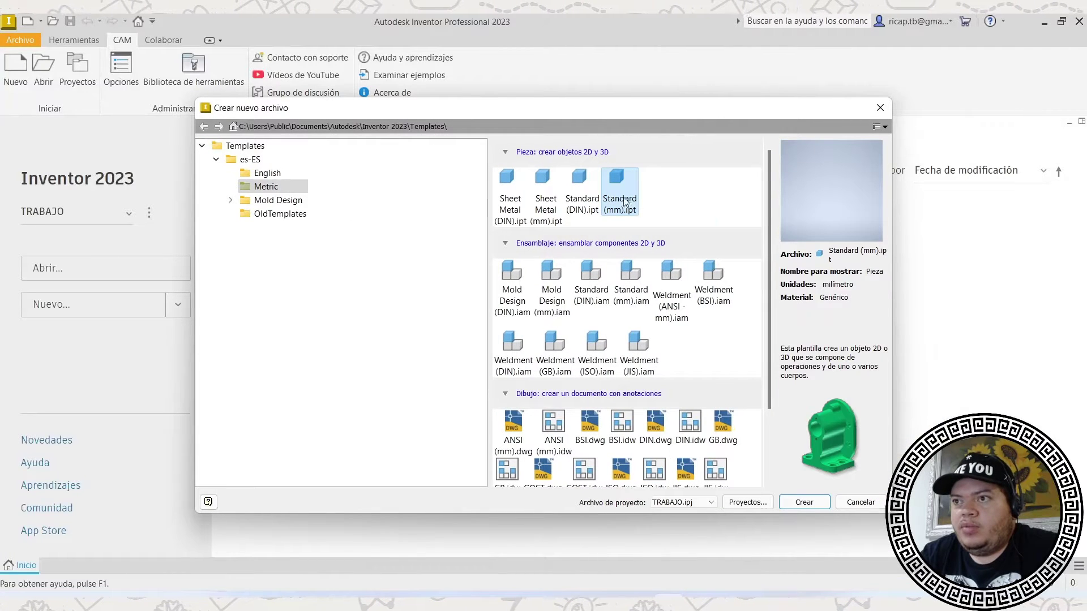
left_click(812, 506)
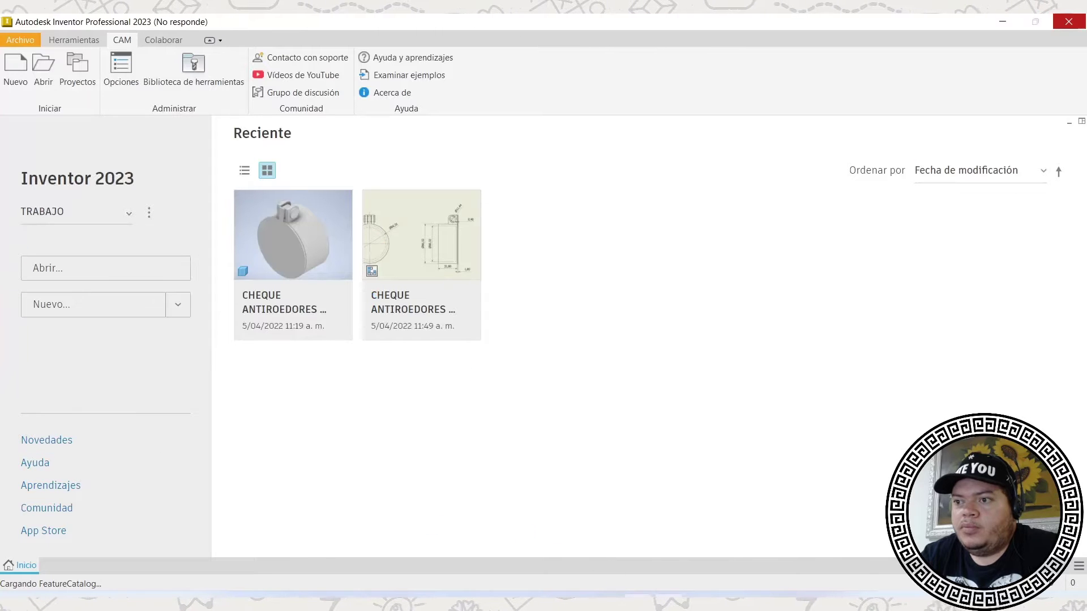
Start a 2D sketch on the front XY plane of the new part.
mouse_move(639, 506)
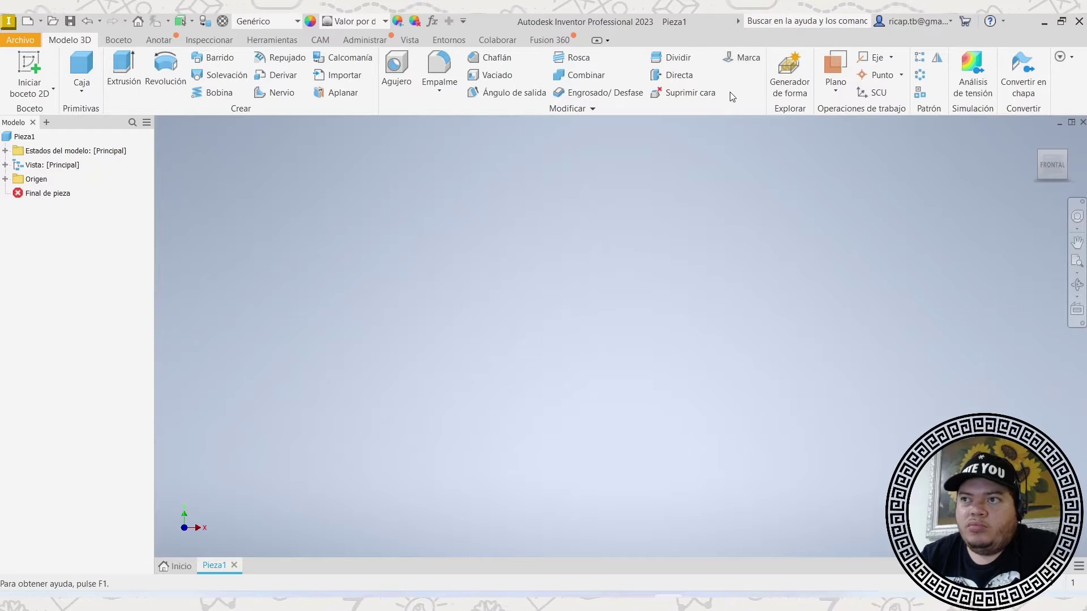
left_click(589, 110)
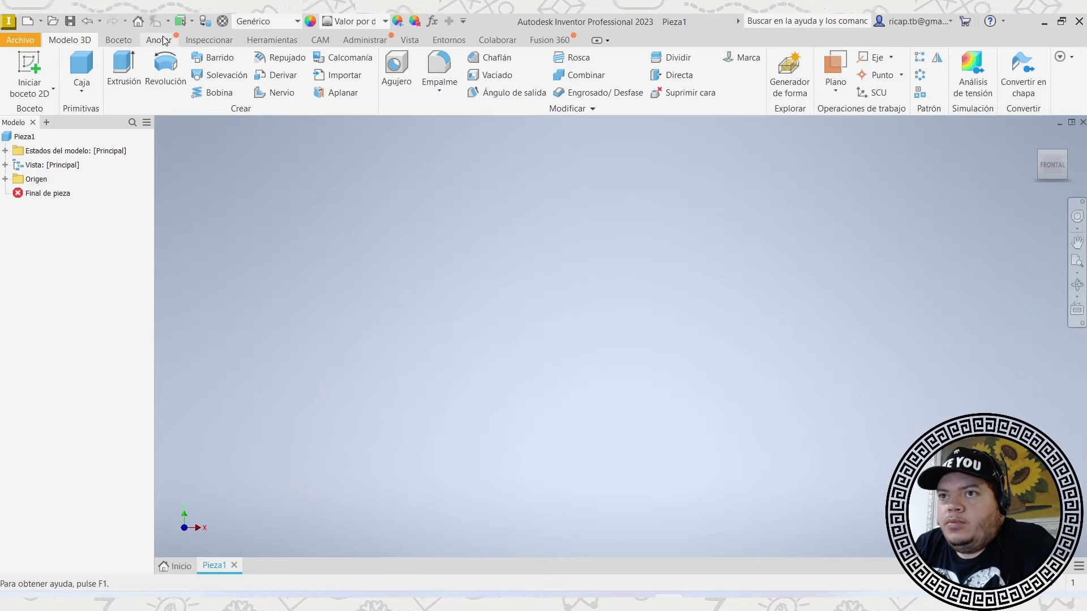
left_click(124, 70)
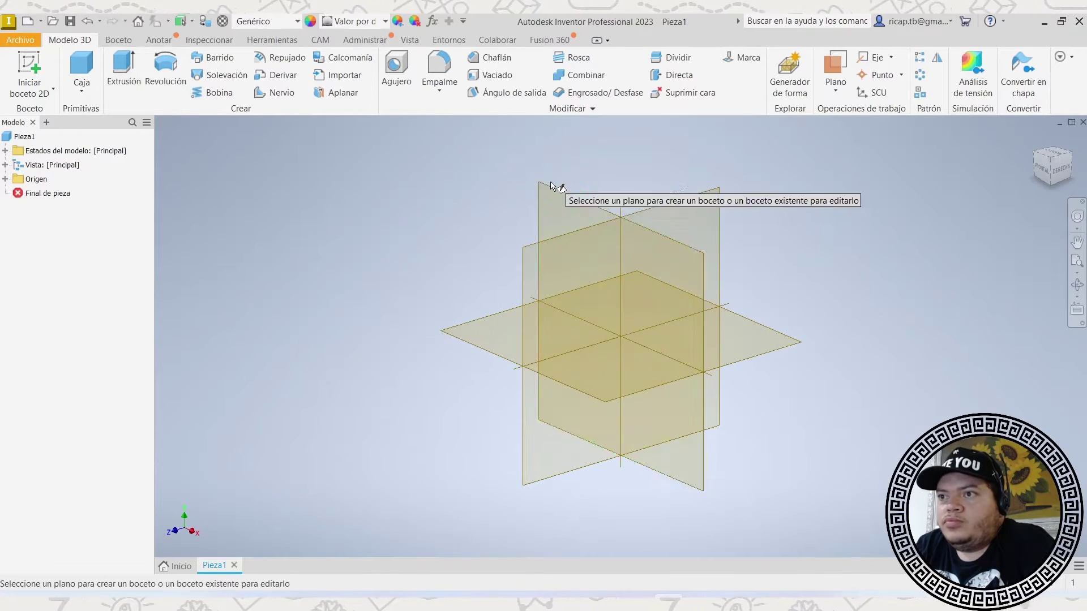
left_click(599, 217)
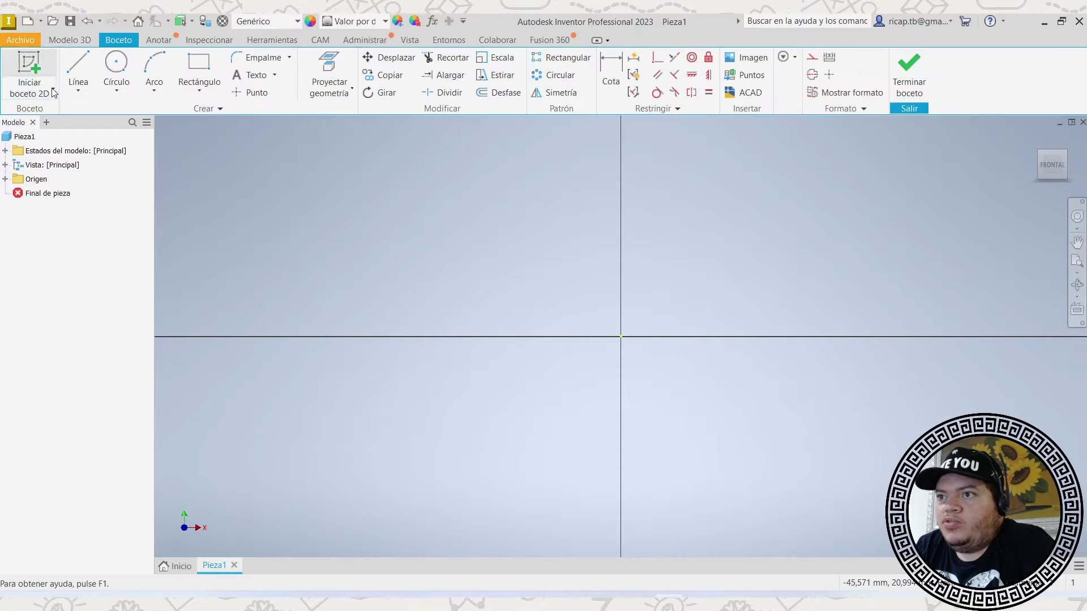
Sketch a two-point rectangle about 51 mm wide that encloses the origin.
left_click(201, 65)
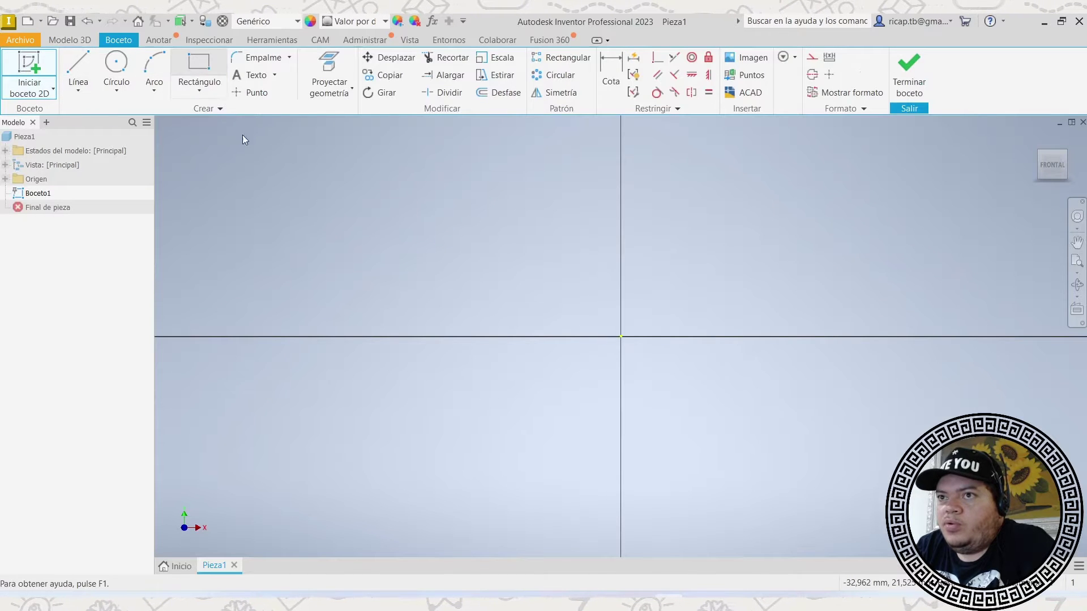
left_click(300, 147)
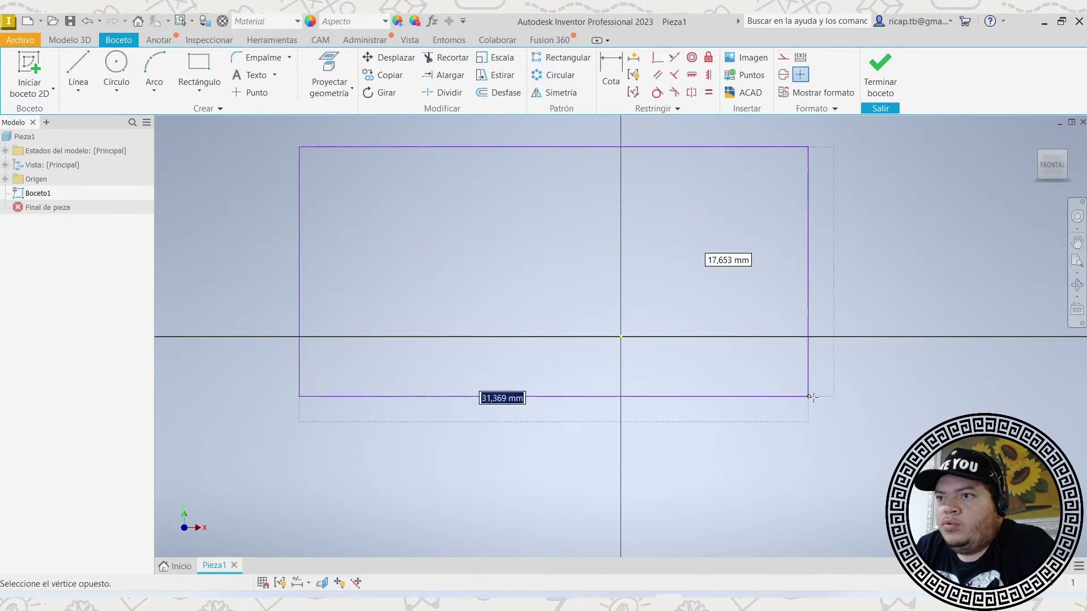
left_click(955, 479)
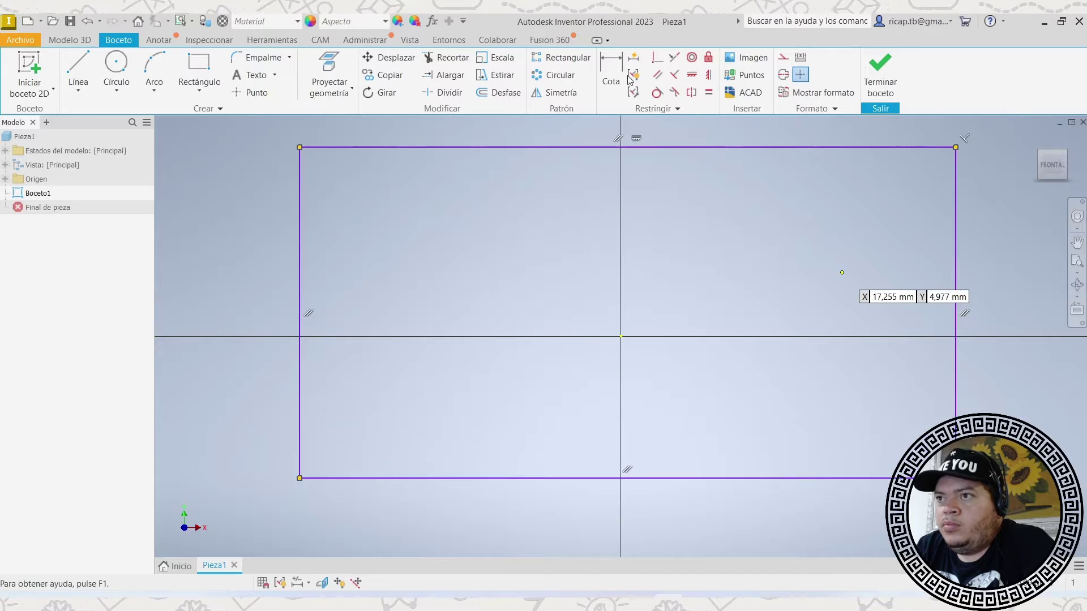
Dimension the rectangle's upper edge and set its width to 1000 mm.
key("d")
left_click(659, 148)
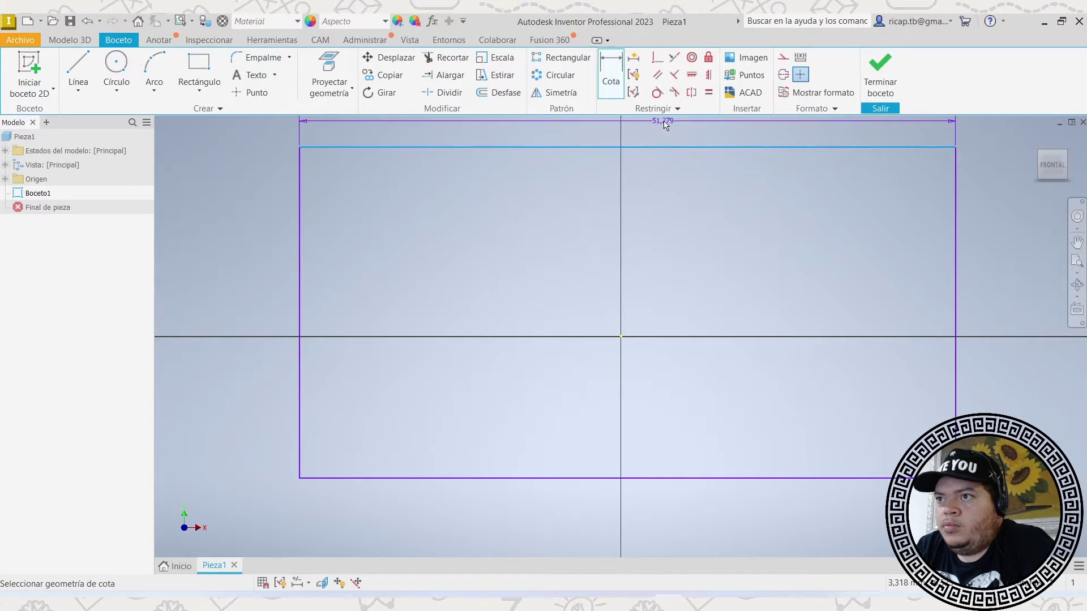
left_click(655, 130)
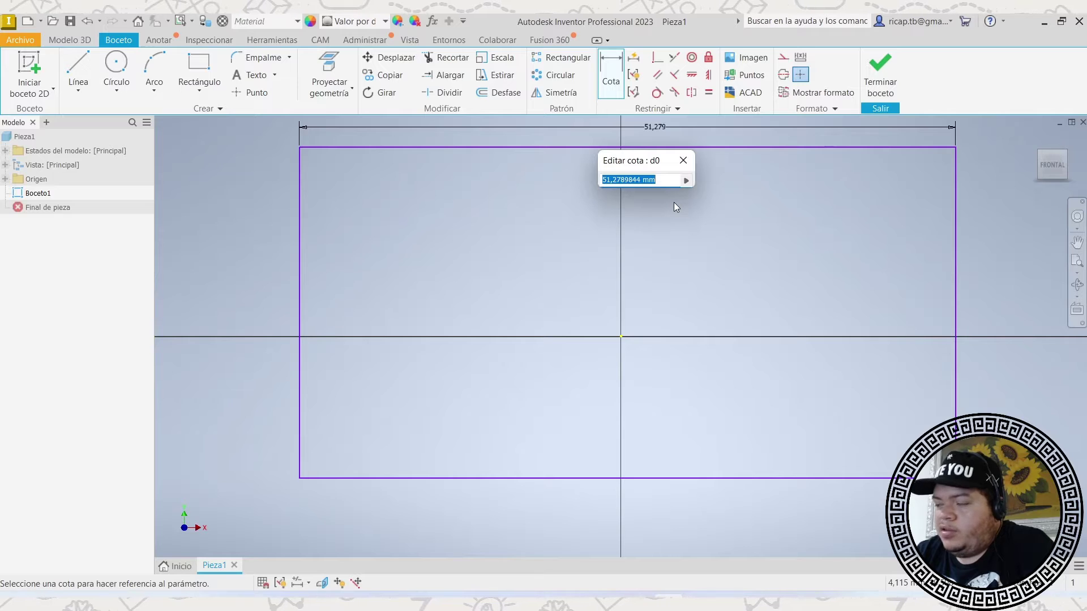
type("1000")
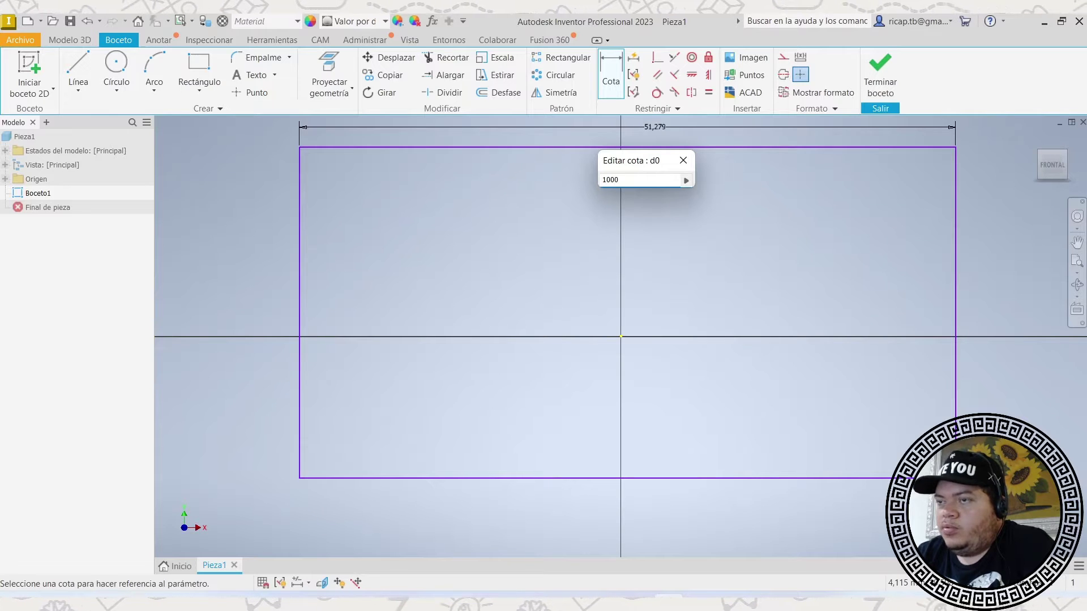
key("Return")
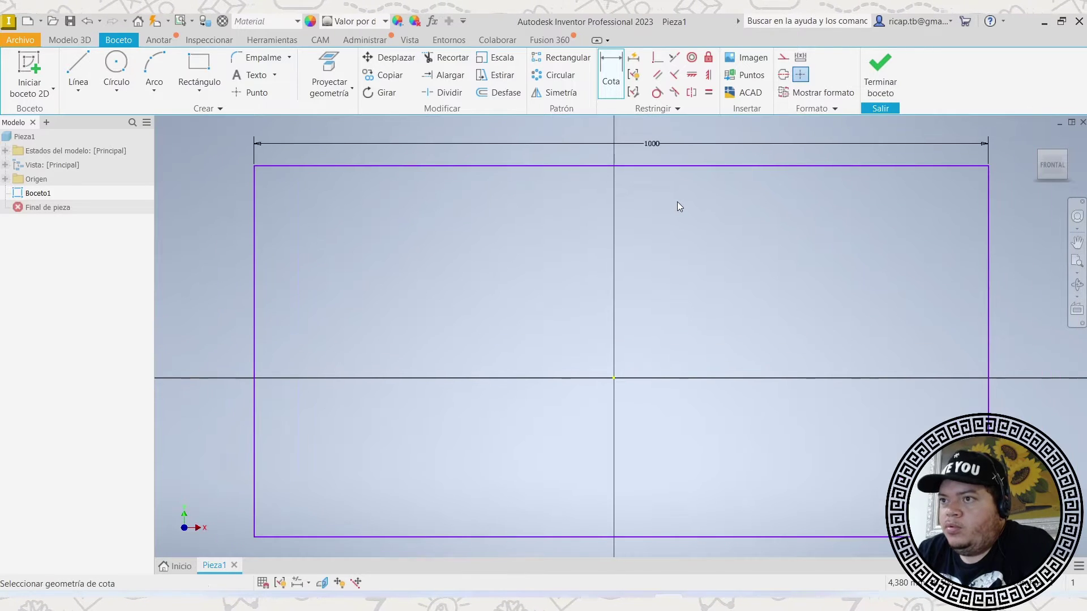
Dimension a vertical side of the rectangle and set its height to 1500 mm.
mouse_move(662, 276)
middle_mouse_down()
mouse_move(628, 228)
mouse_move(731, 270)
middle_mouse_up()
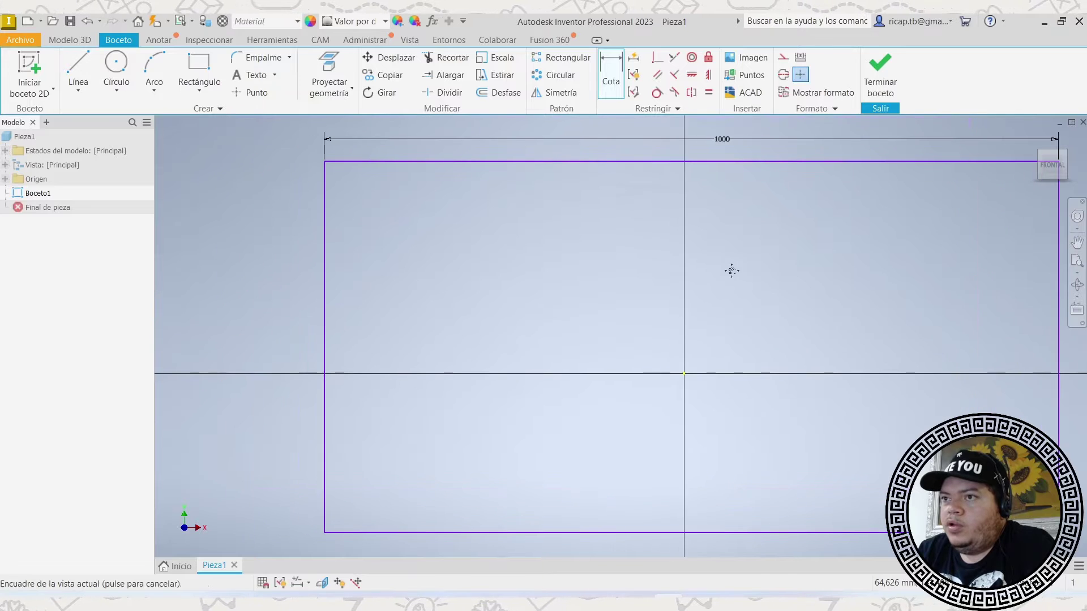
left_click(323, 225)
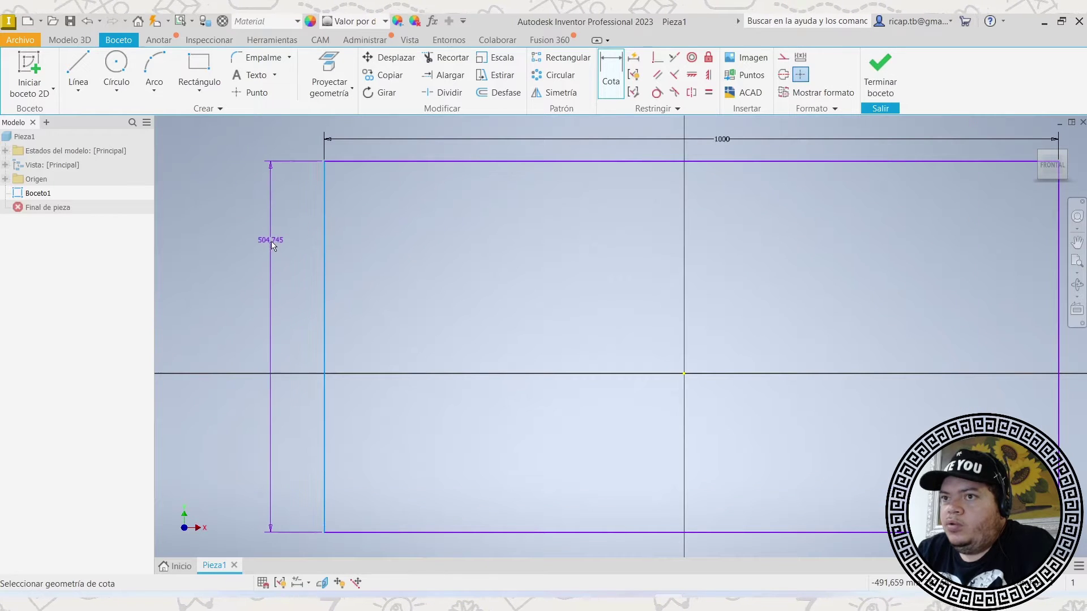
left_click(273, 372)
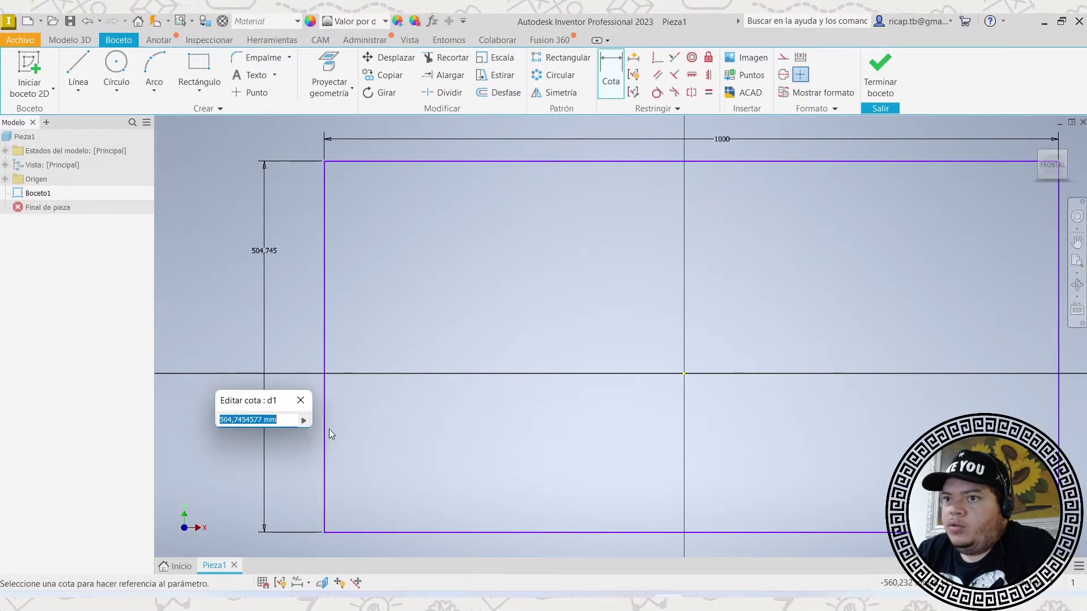
type("1500")
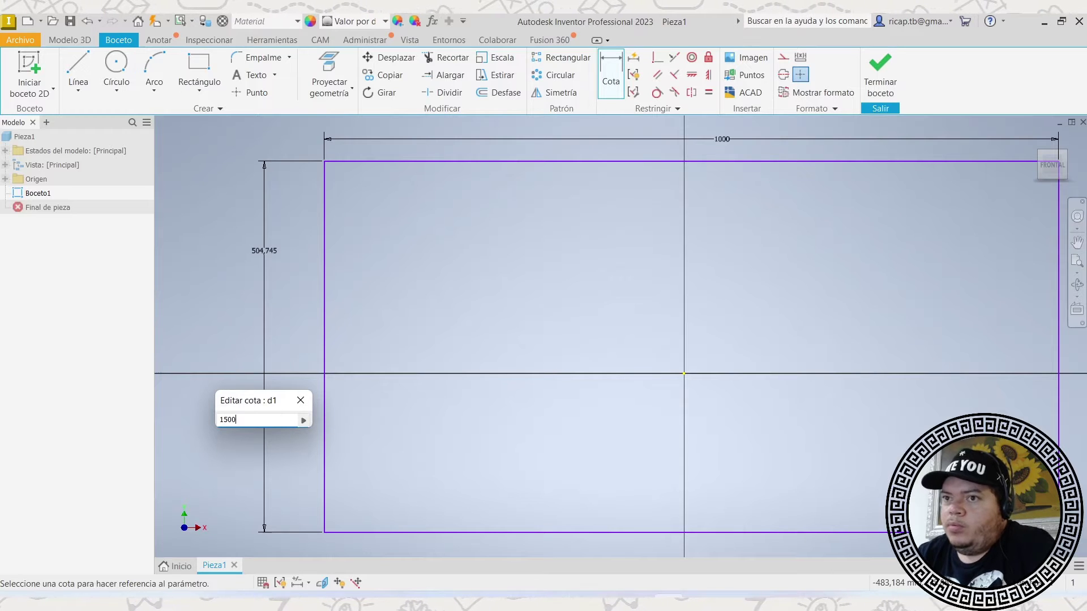
key("Return")
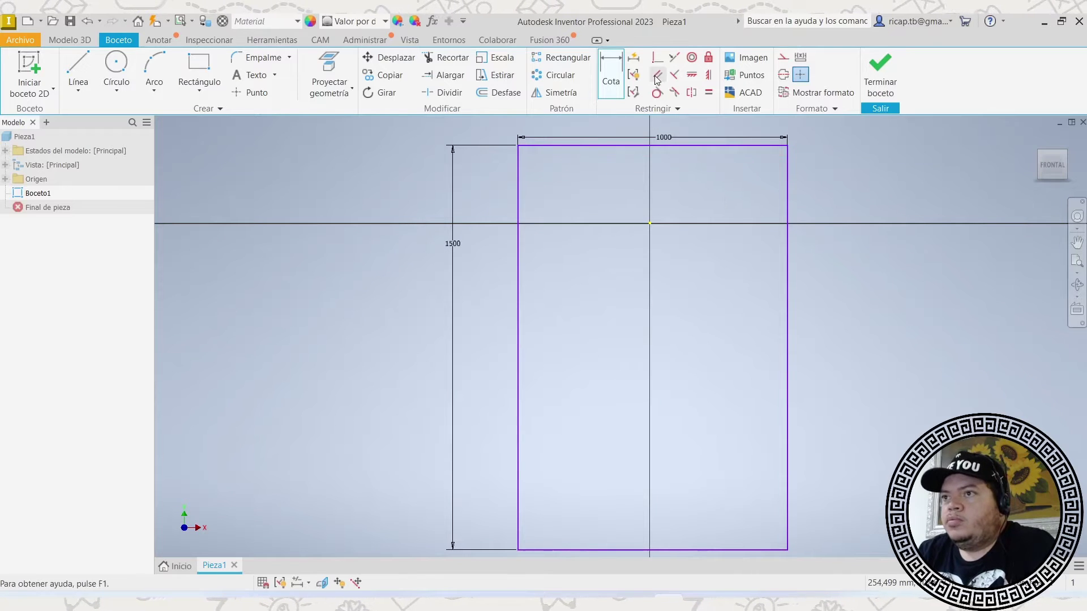
Centre the rectangle on the origin with vertical and horizontal constraints on its edge midpoints, and finish the sketch.
left_click(708, 78)
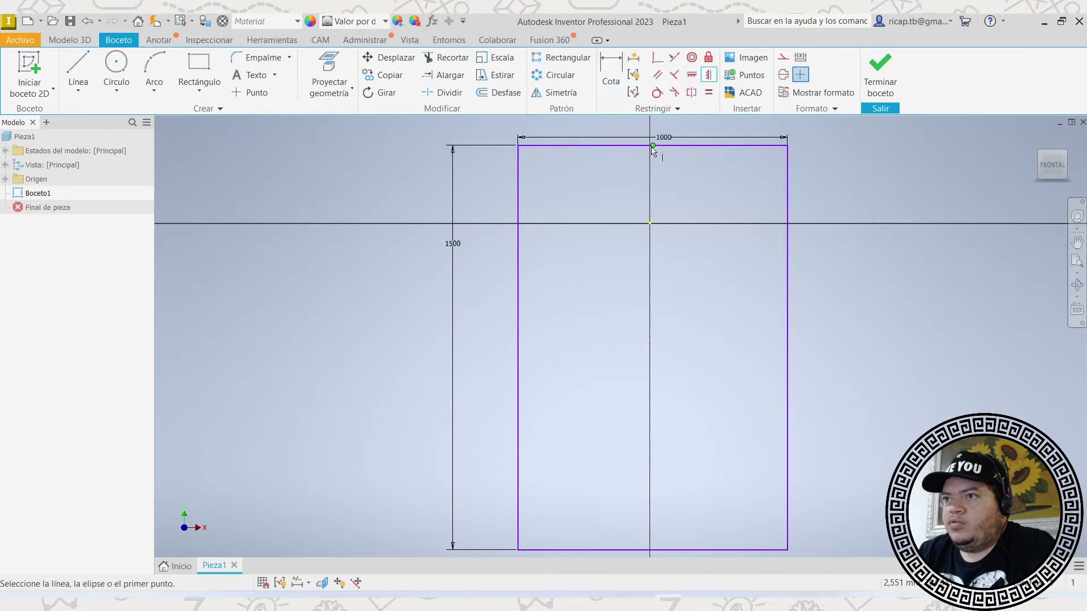
left_click(652, 225)
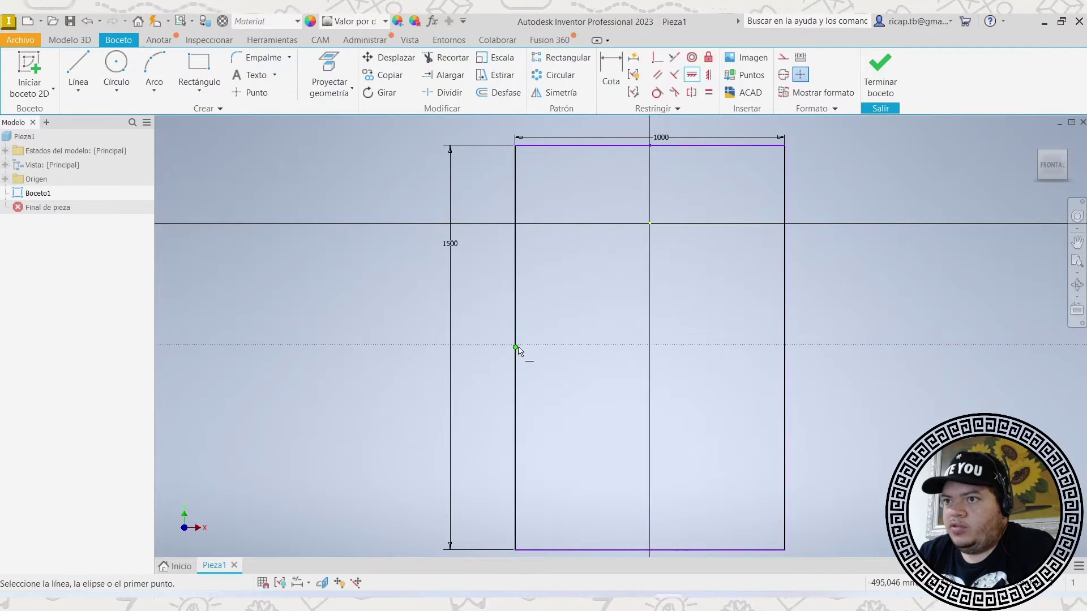
left_click(651, 227)
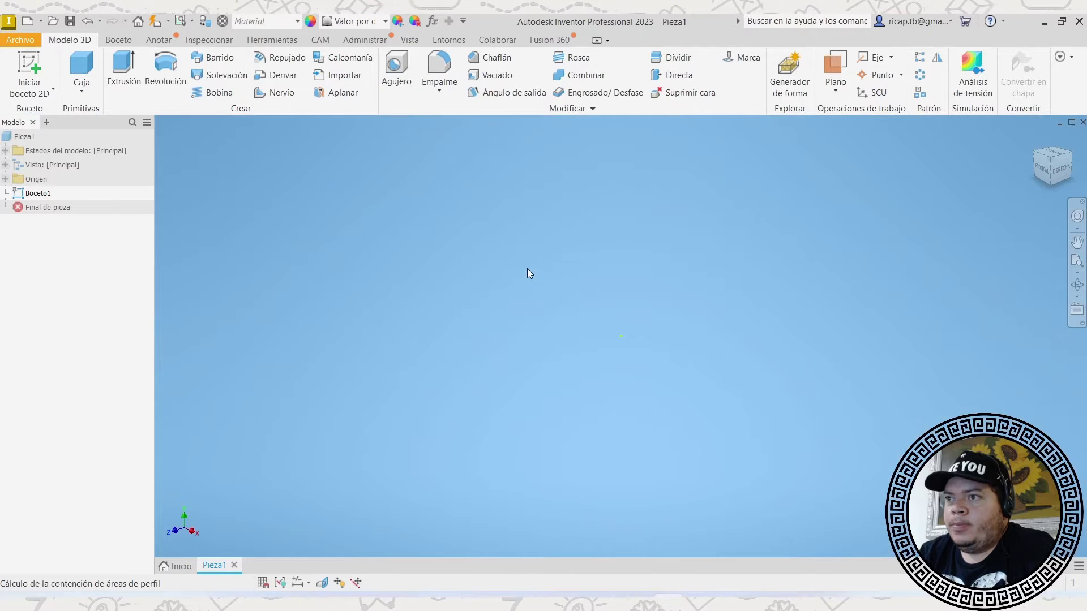
Extrude the rectangular profile as a new solid with a distance of 1/8".
key("e")
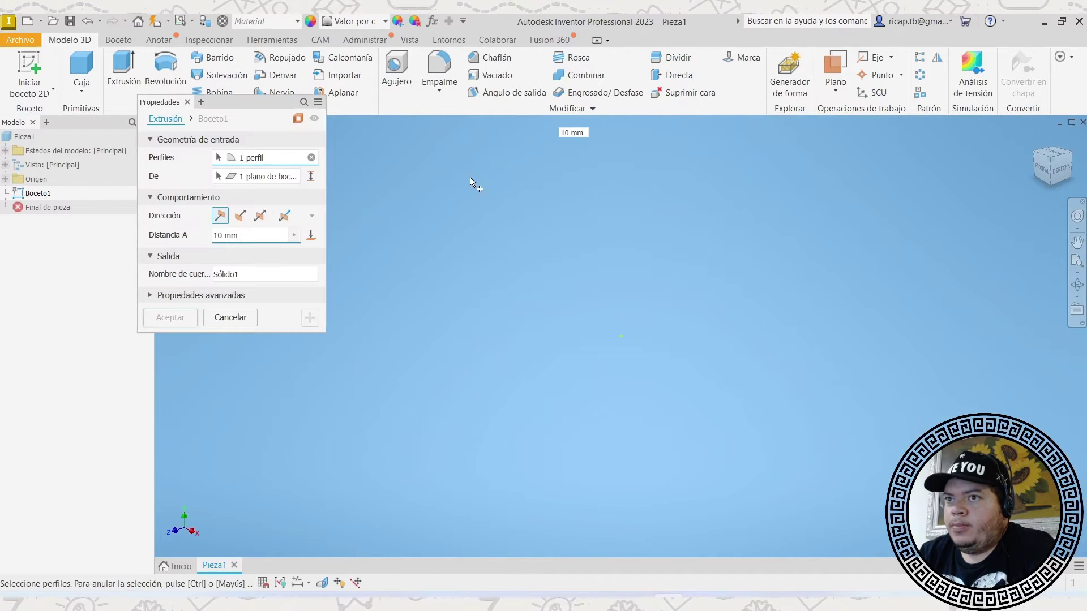
middle_click(168, 320)
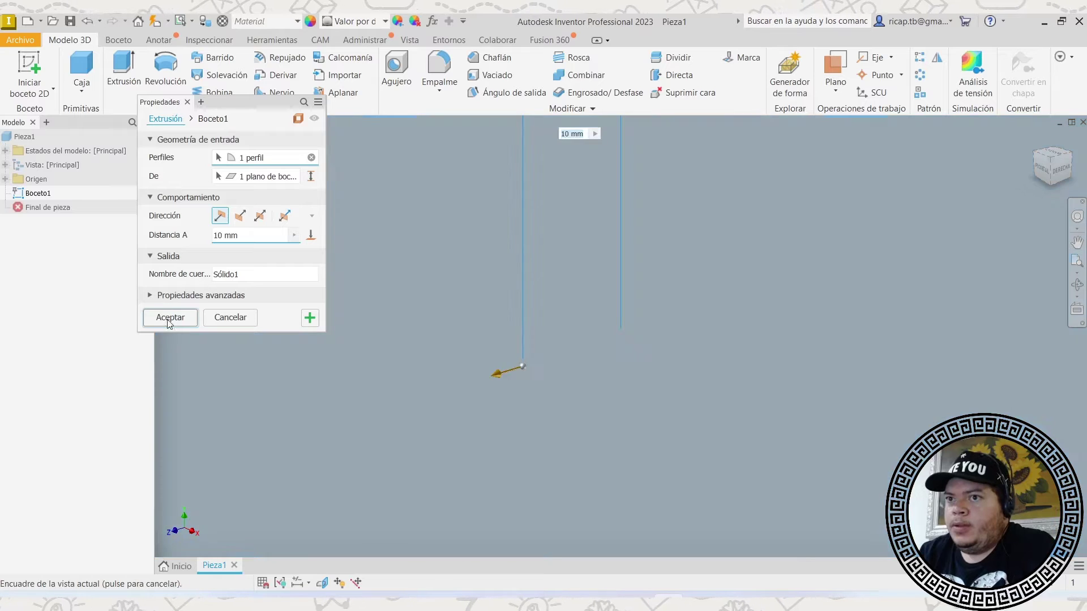
middle_click(168, 320)
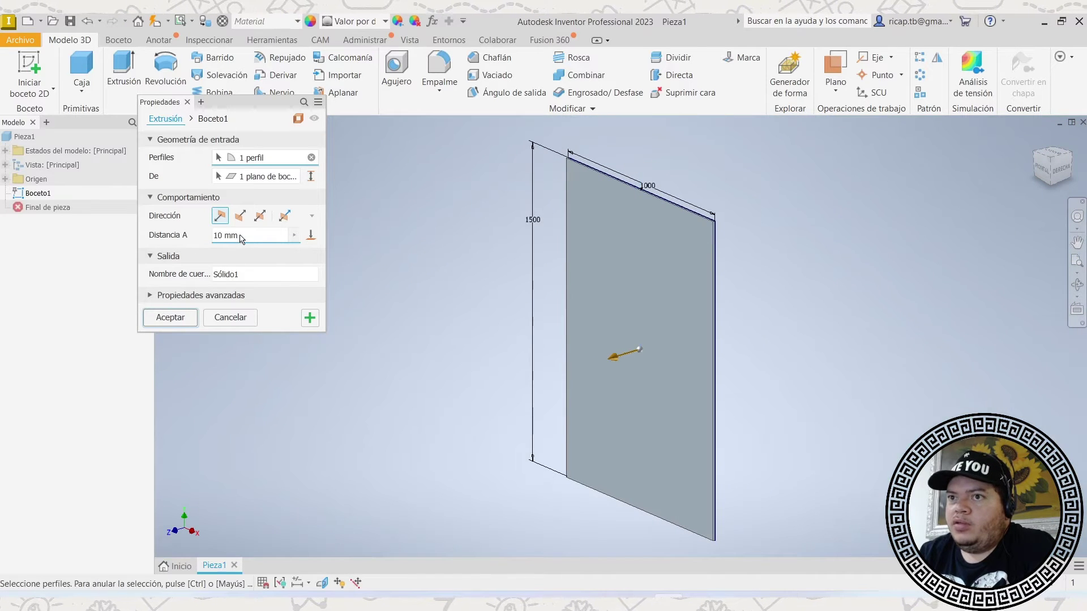
left_click(242, 237)
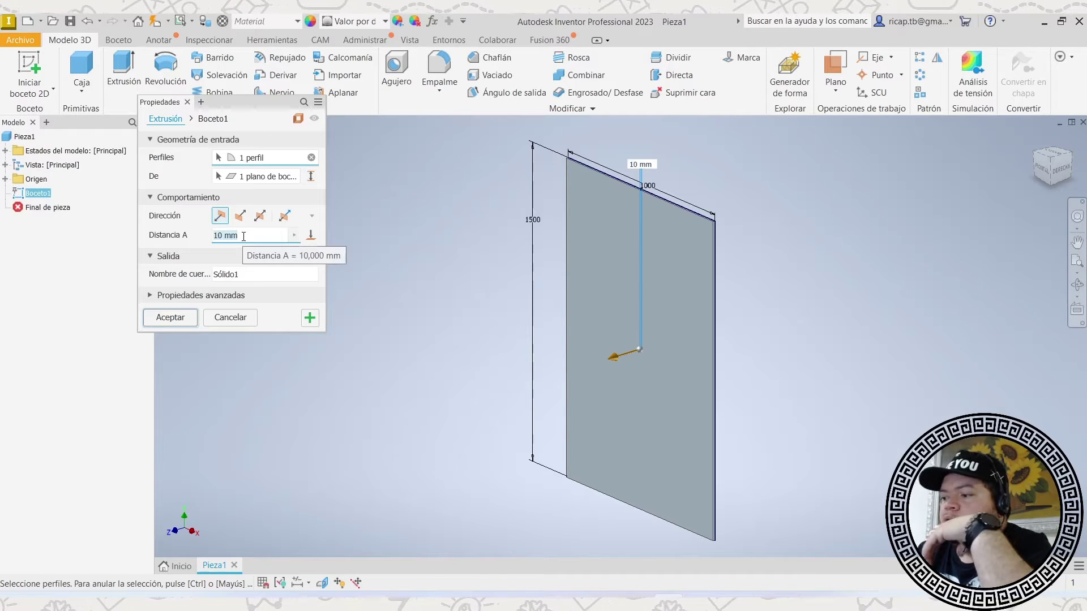
type("1/8")
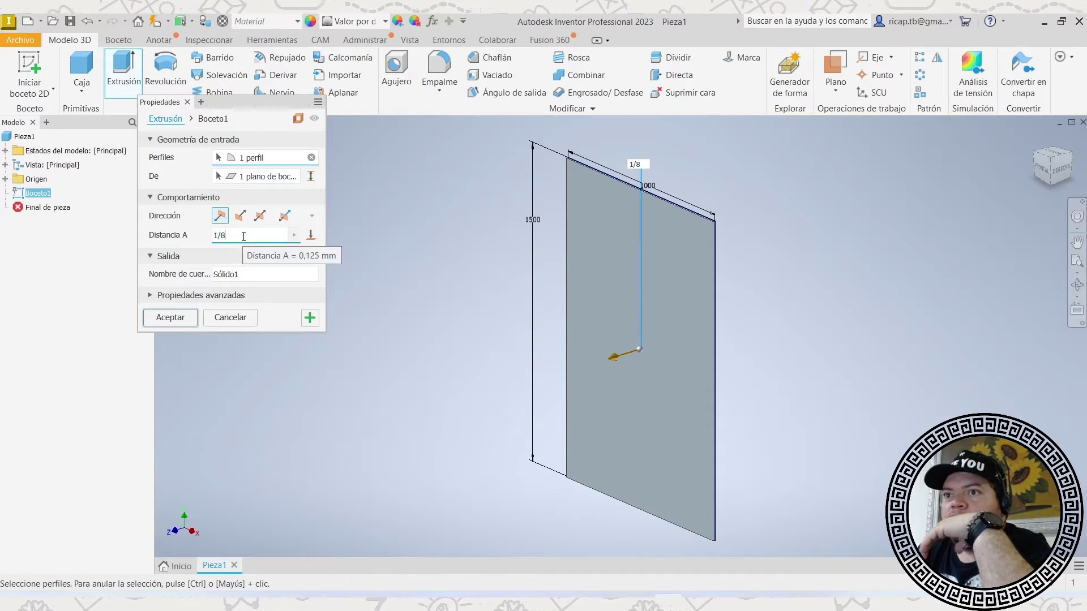
type("\"!")
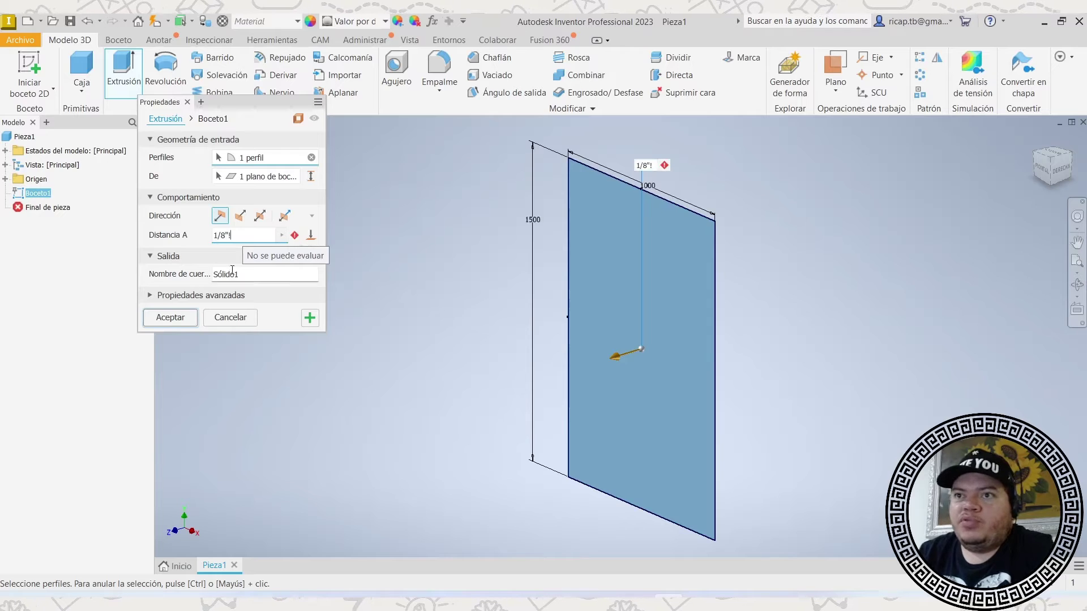
key("BackSpace")
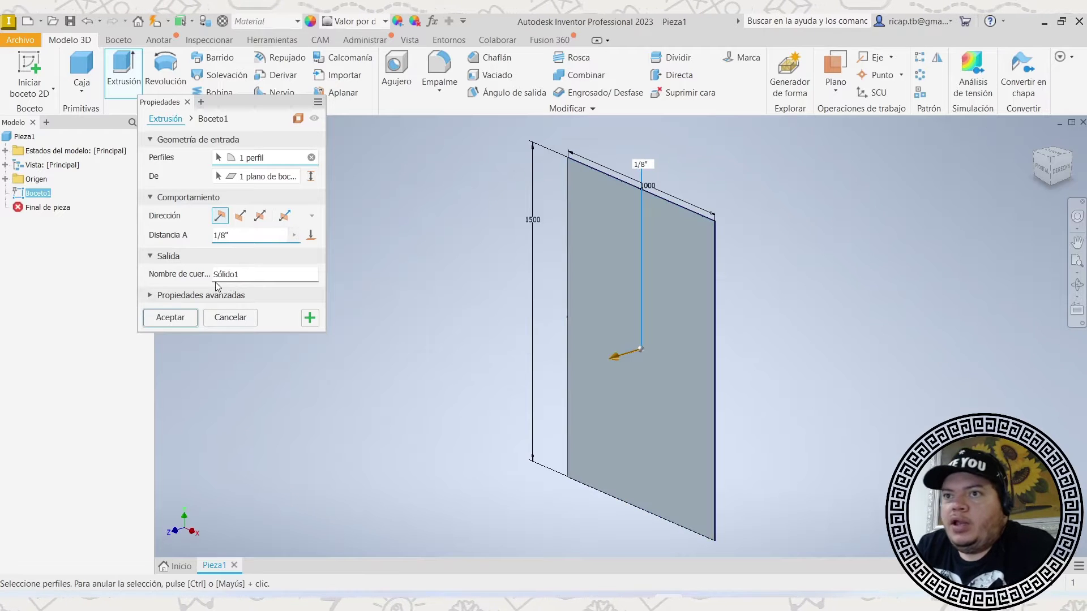
left_click(170, 318)
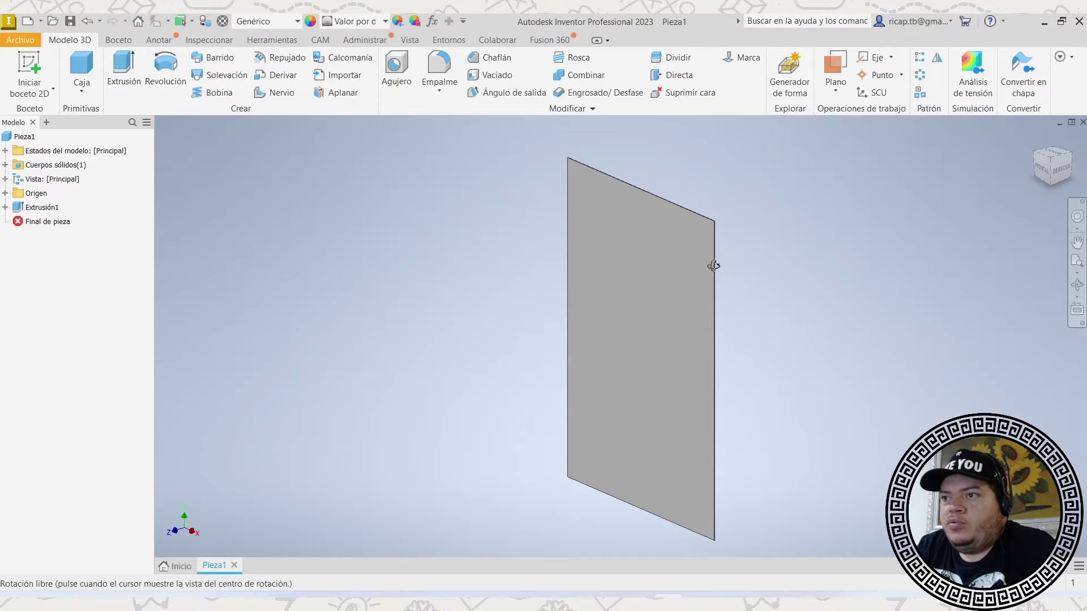
middle_click_drag(711, 264, 691, 248, "shift")
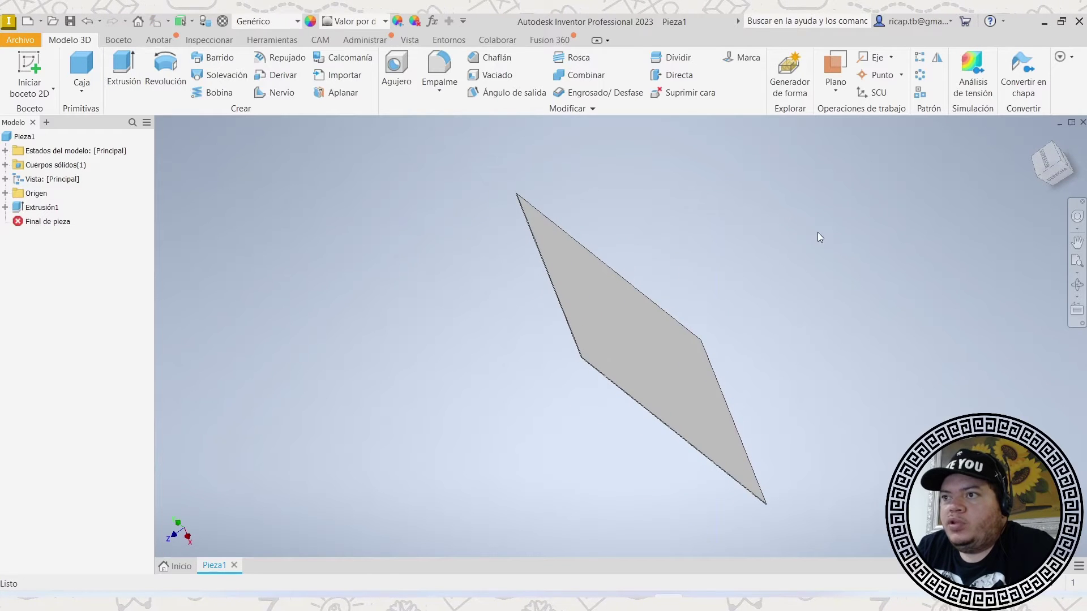
left_click(1037, 136)
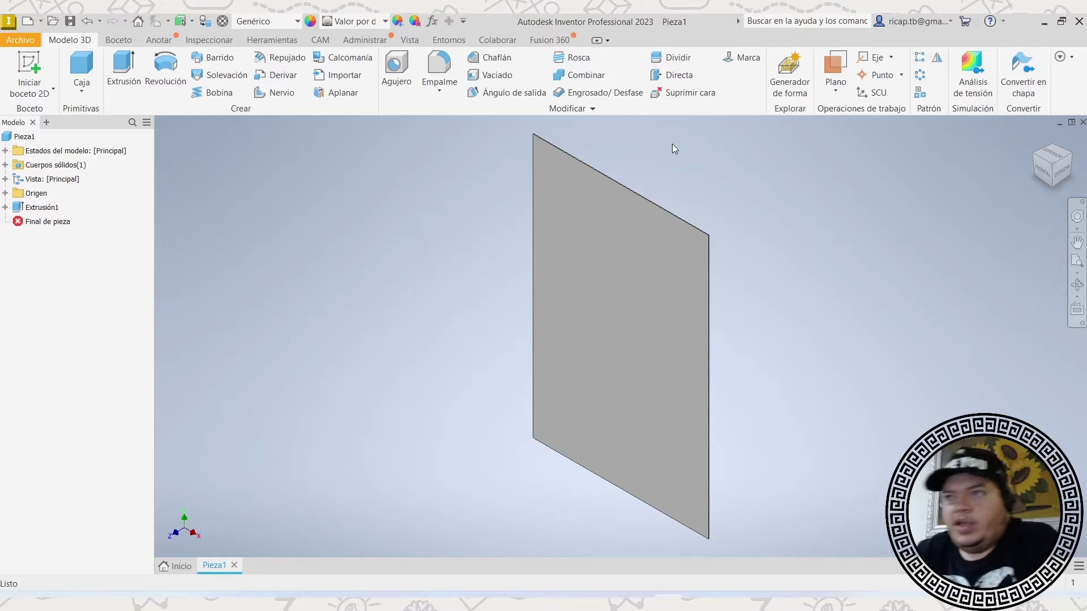
left_click(700, 244)
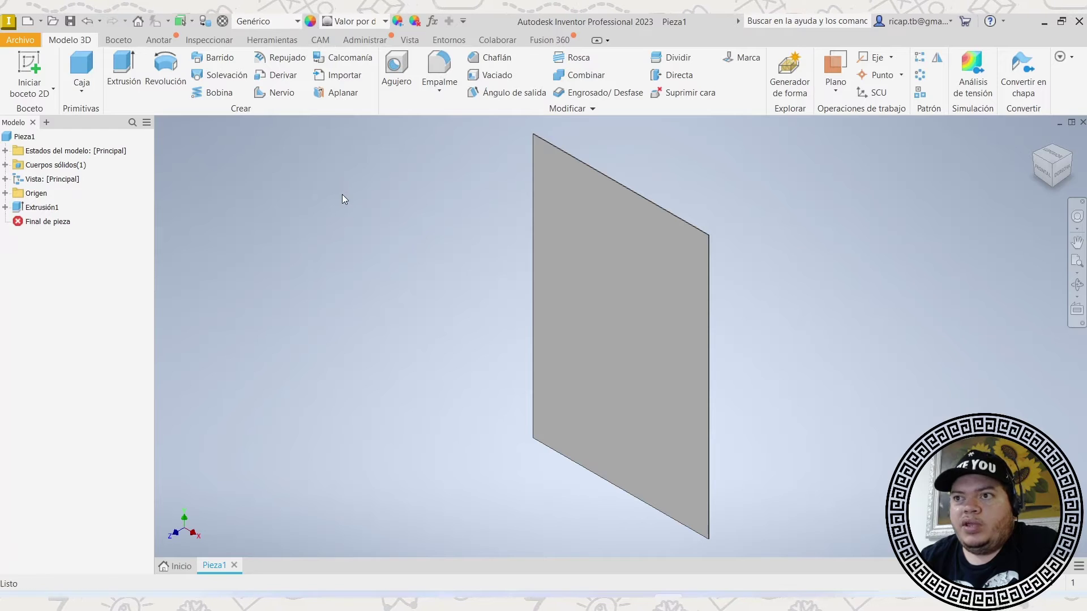
Open the appearance browser, widen it, and search the material library for "foramina".
left_click(309, 21)
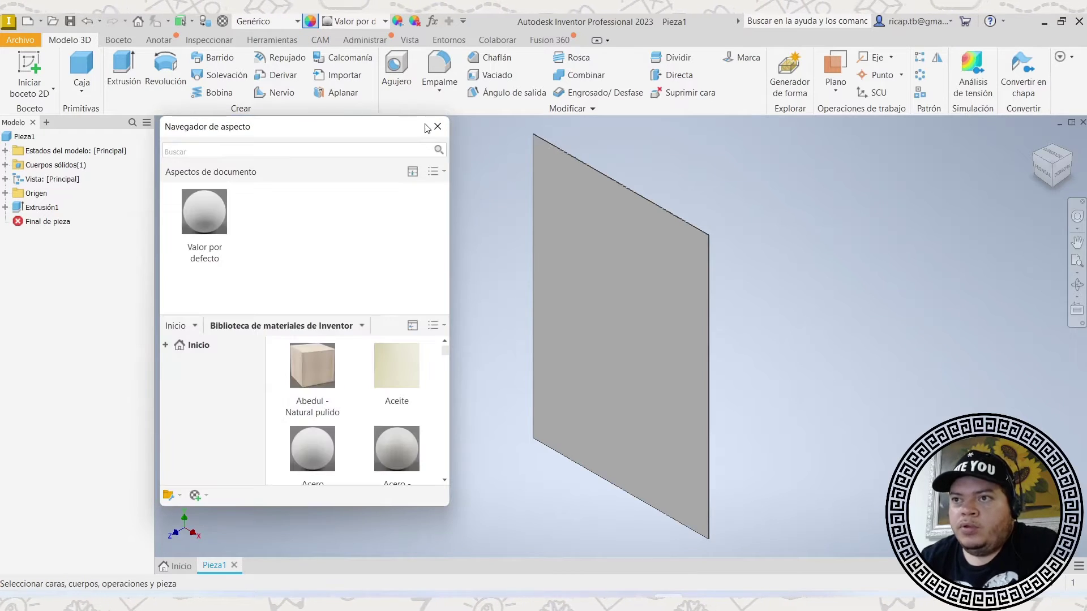
left_click_drag(450, 186, 839, 201)
left_click(219, 149)
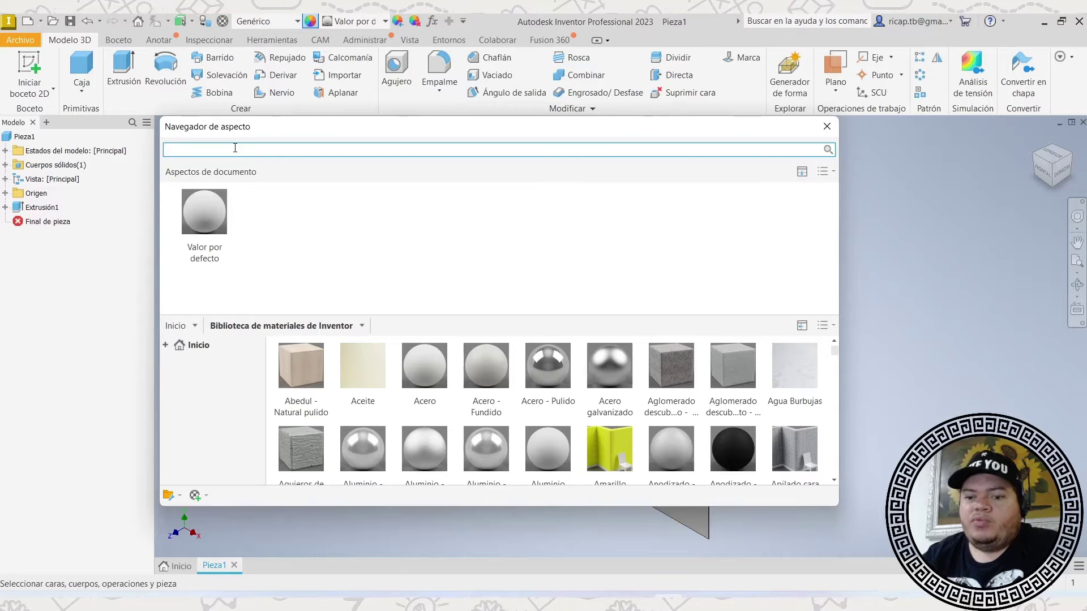
type("foramina")
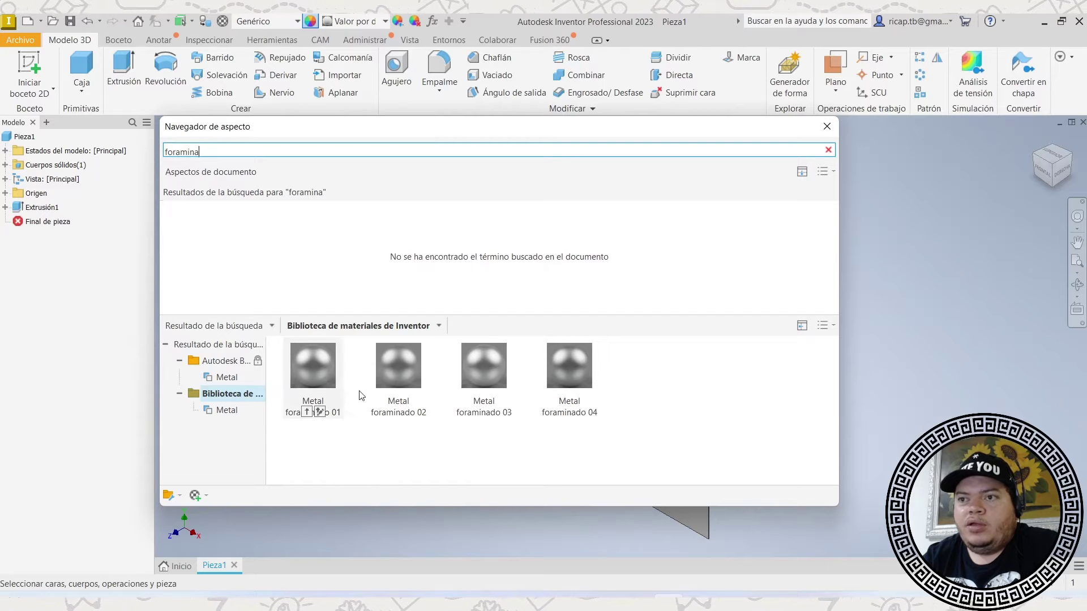
left_click_drag(455, 132, 339, 48)
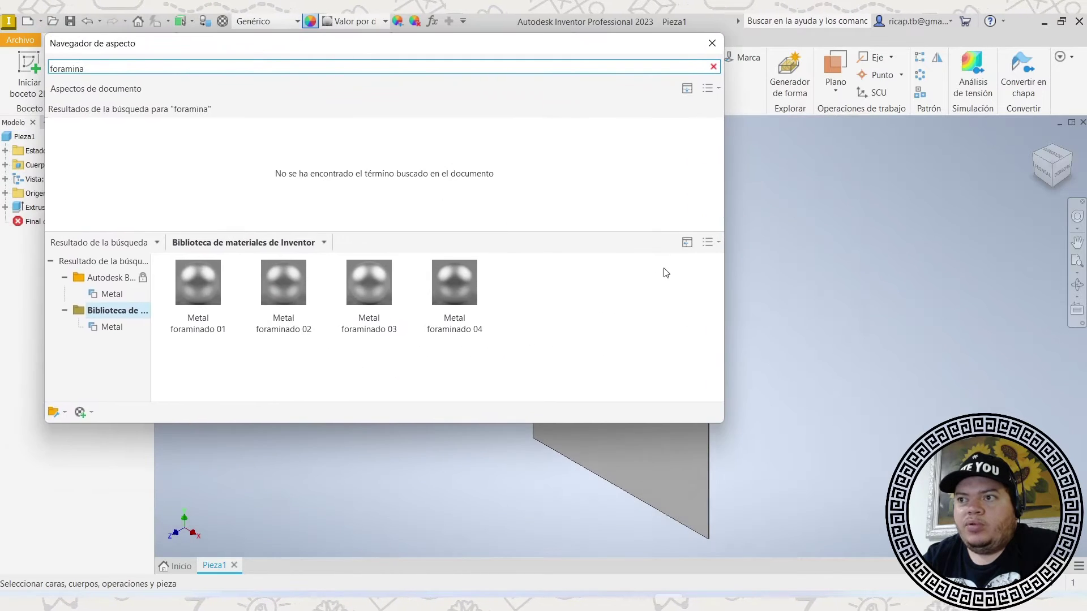
Select the whole part as the appearance target, with the appearance browser moved clear of the model tree.
middle_click_drag(741, 496, 982, 450)
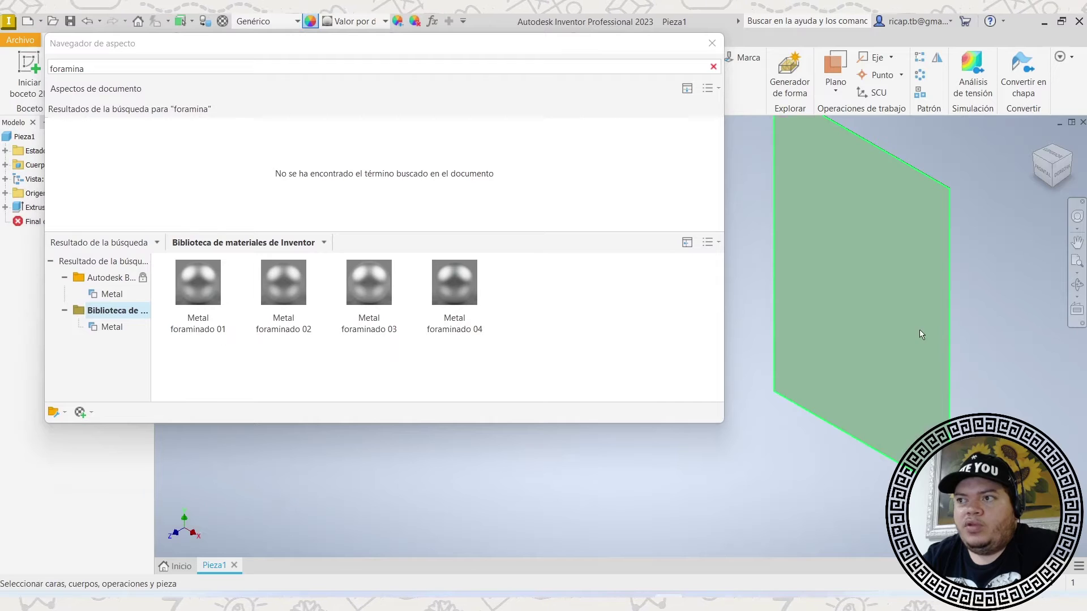
left_click(920, 330)
middle_click_drag(943, 200, 977, 243)
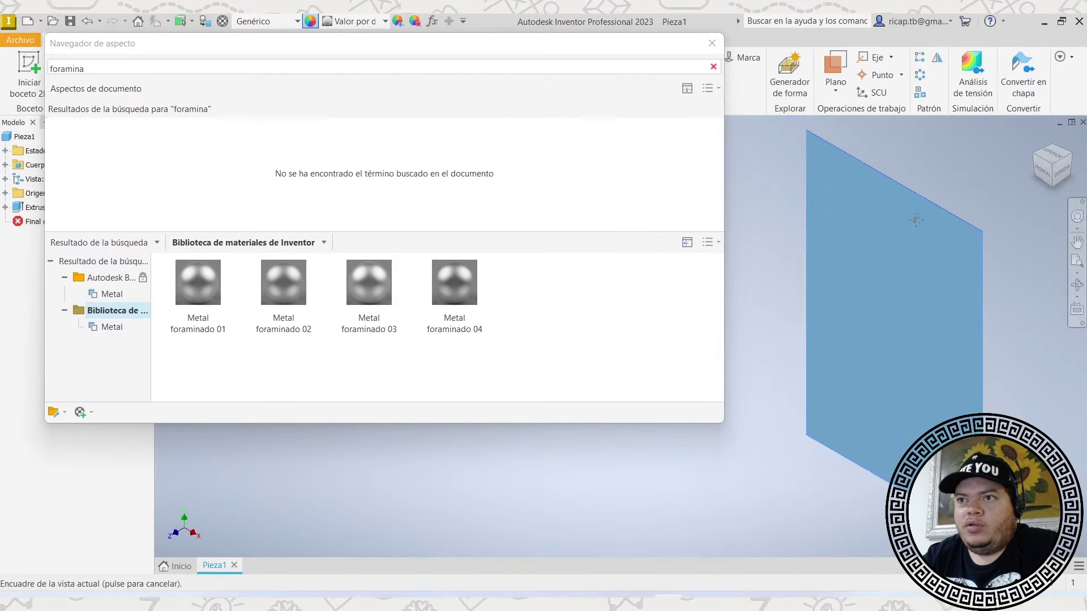
left_click_drag(568, 50, 678, 79)
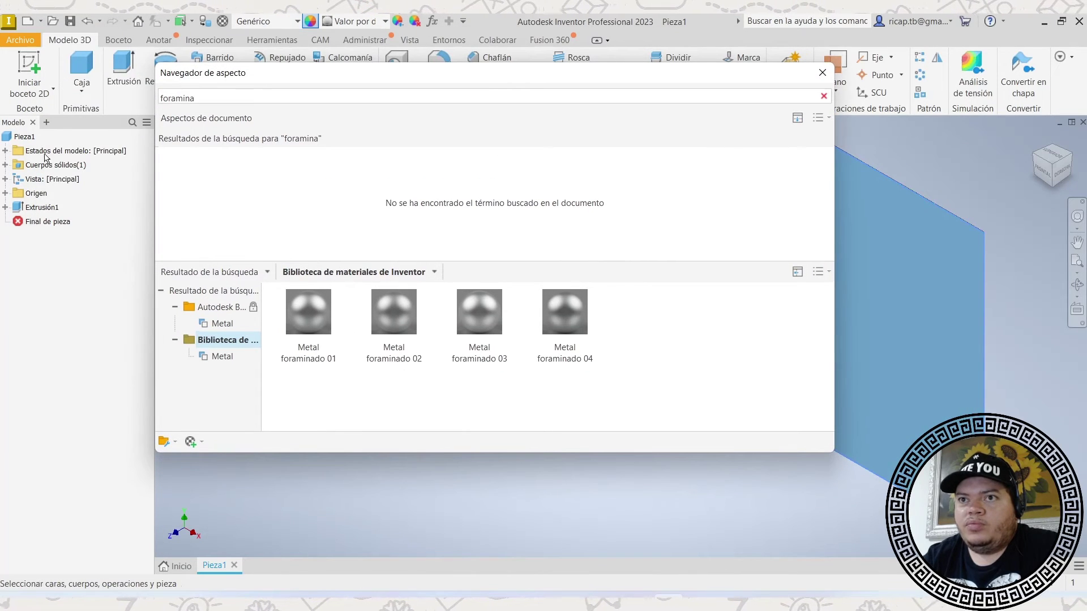
left_click(12, 138)
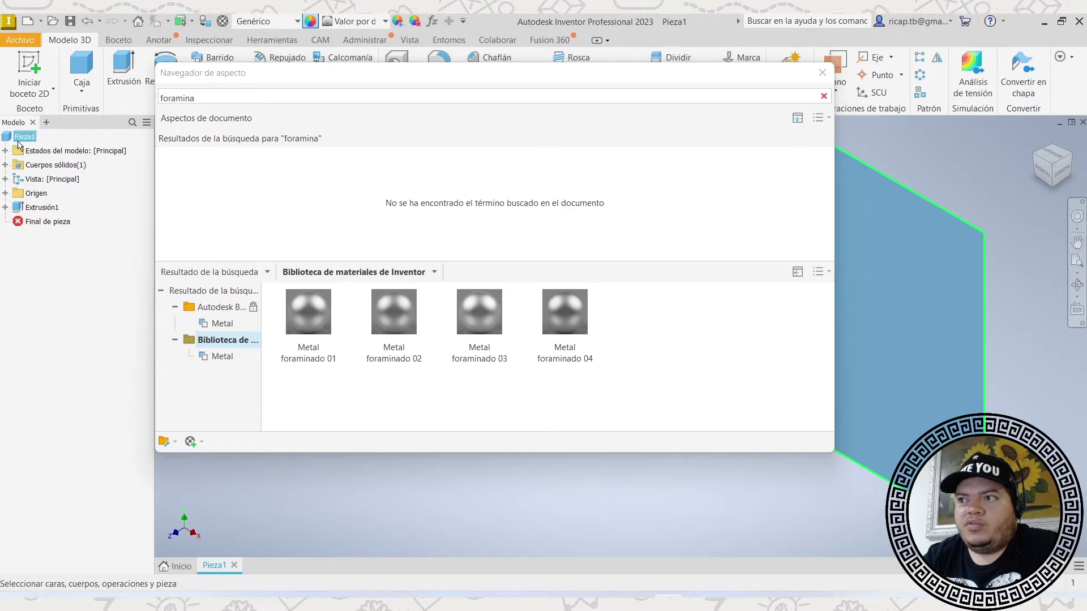
scroll(923, 291, "up", 2)
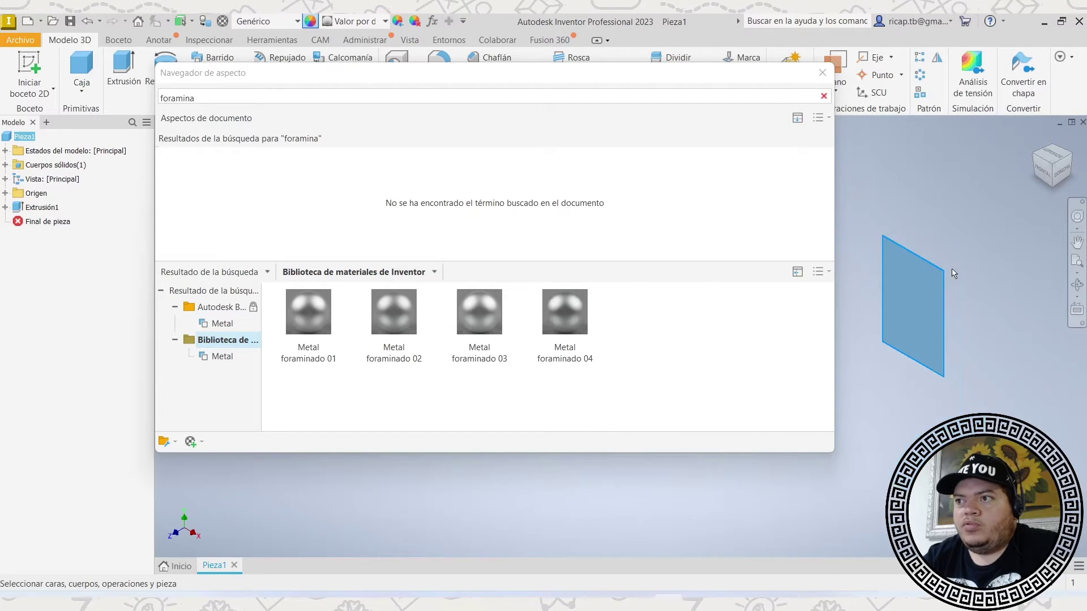
scroll(951, 269, "down", 8)
middle_click_drag(945, 422, 1009, 388)
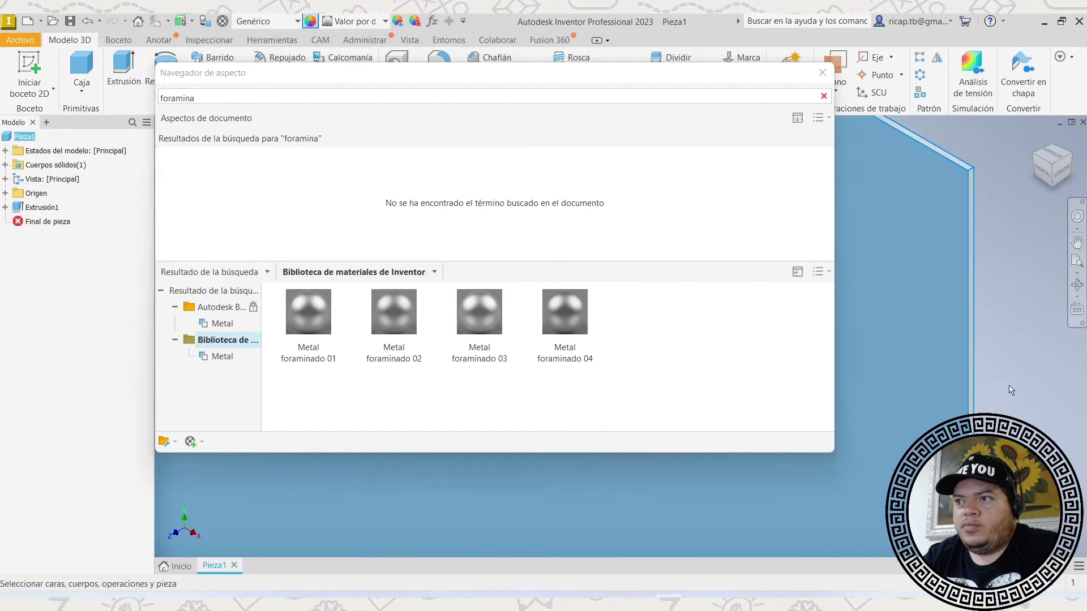
scroll(973, 178, "down", 4)
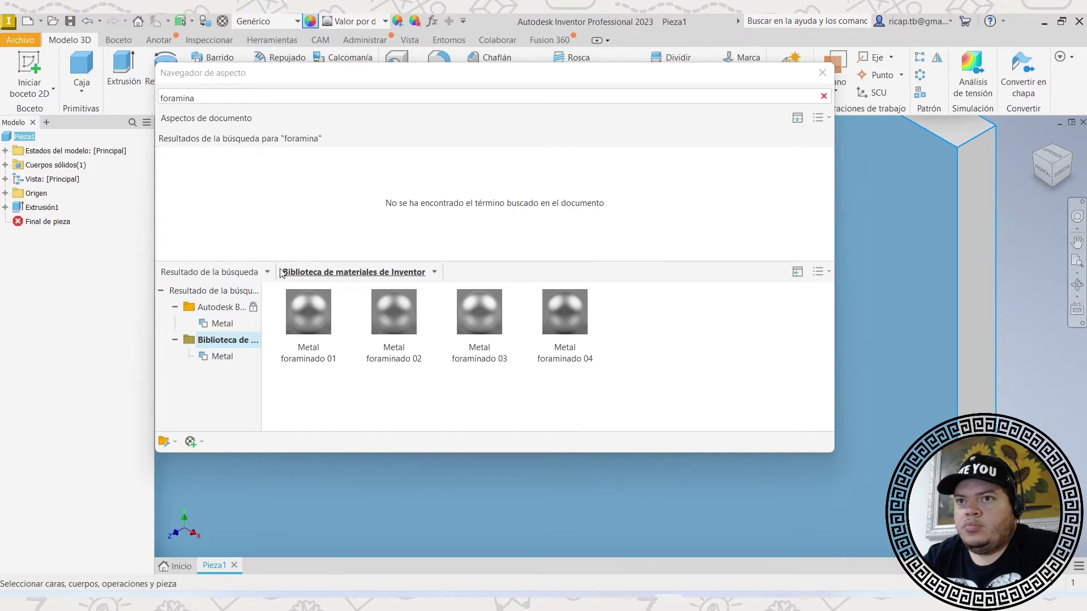
Try the Metal foraminado 01, 02, 03 and 04 appearances on the plate one after another.
left_click(310, 313)
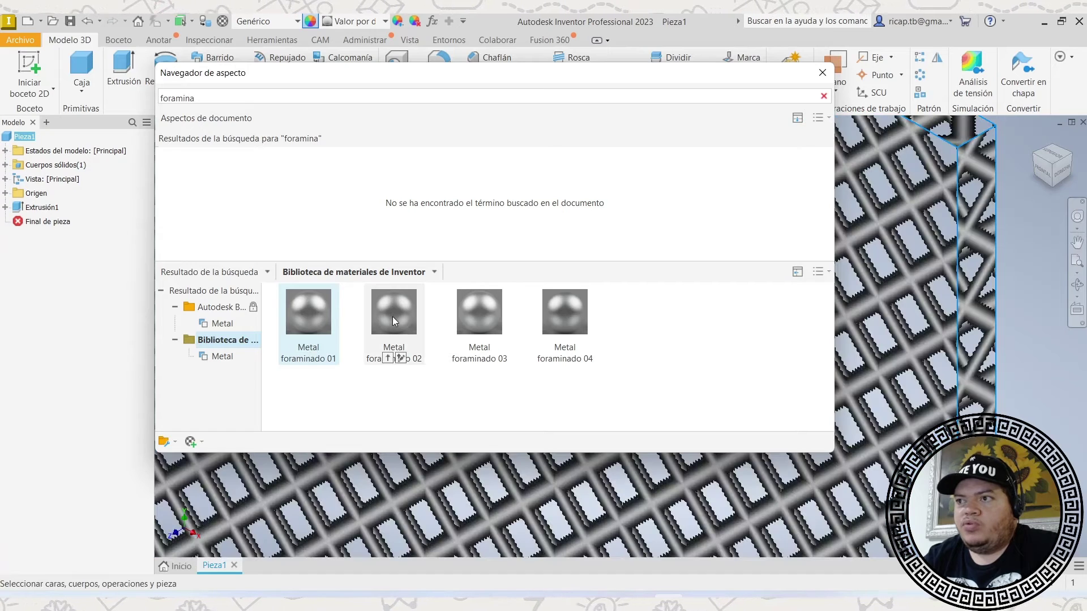
left_click(392, 317)
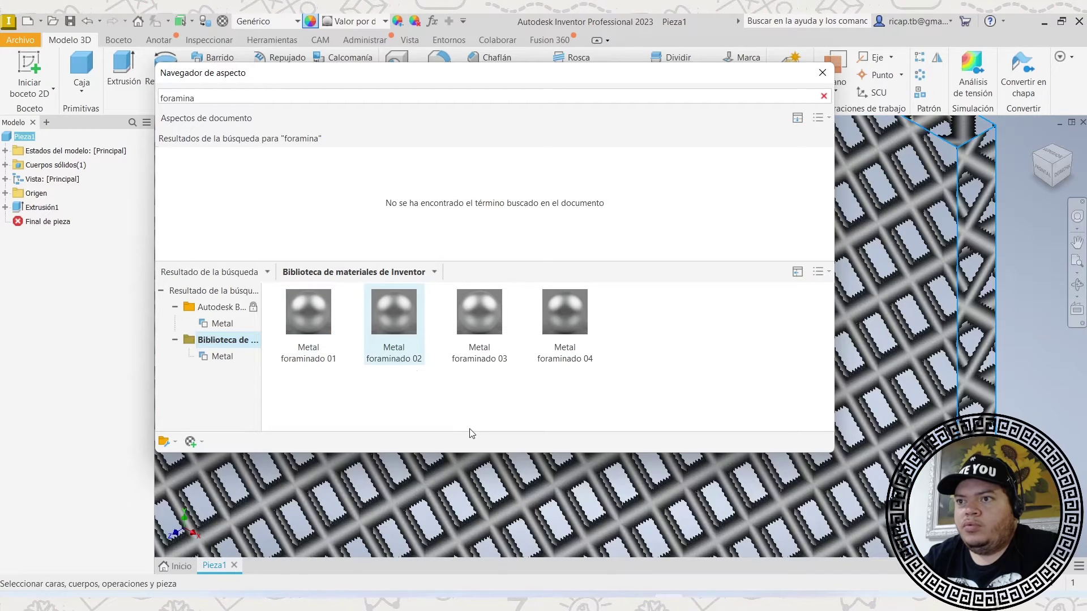
left_click(488, 297)
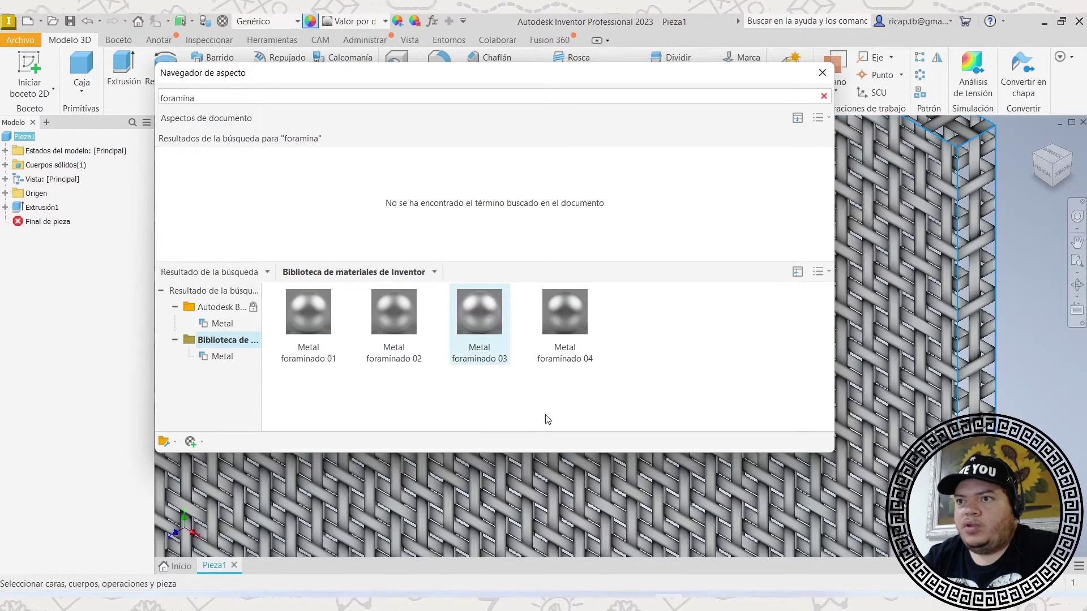
left_click(580, 322)
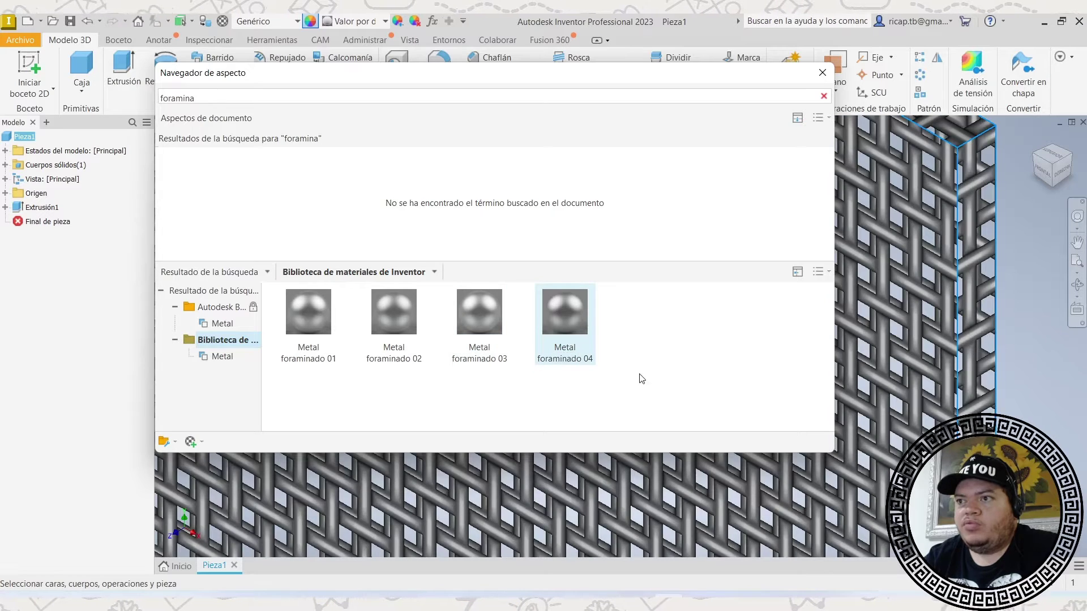
Examine the Metal foraminado 04 weave on the plate from the front and close to its upper edge.
middle_click(964, 314, "shift")
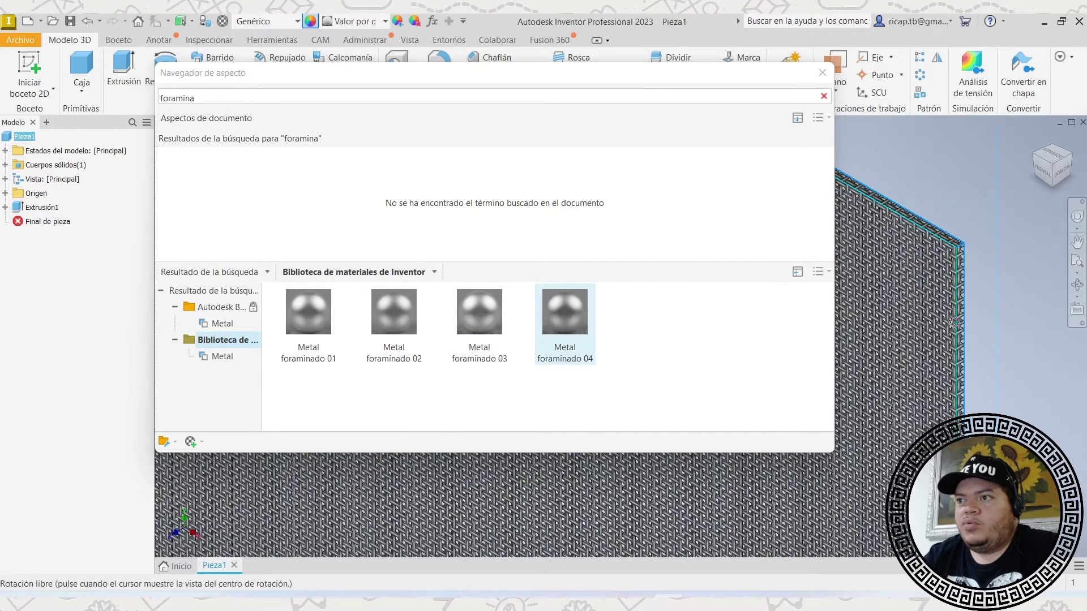
middle_click(964, 314, "shift")
left_click(1053, 175)
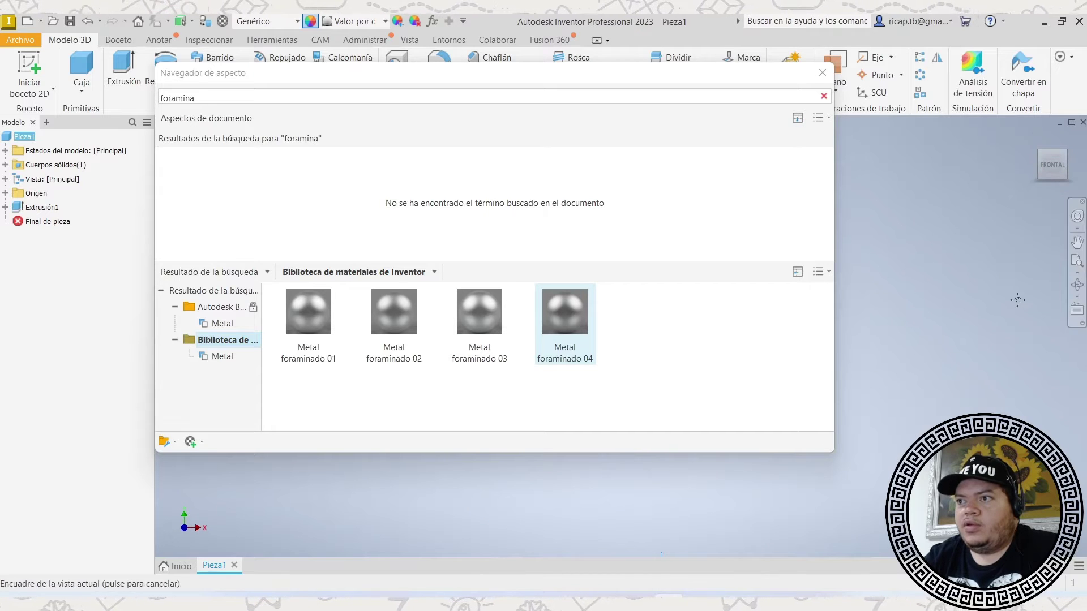
left_click_drag(729, 74, 532, 90)
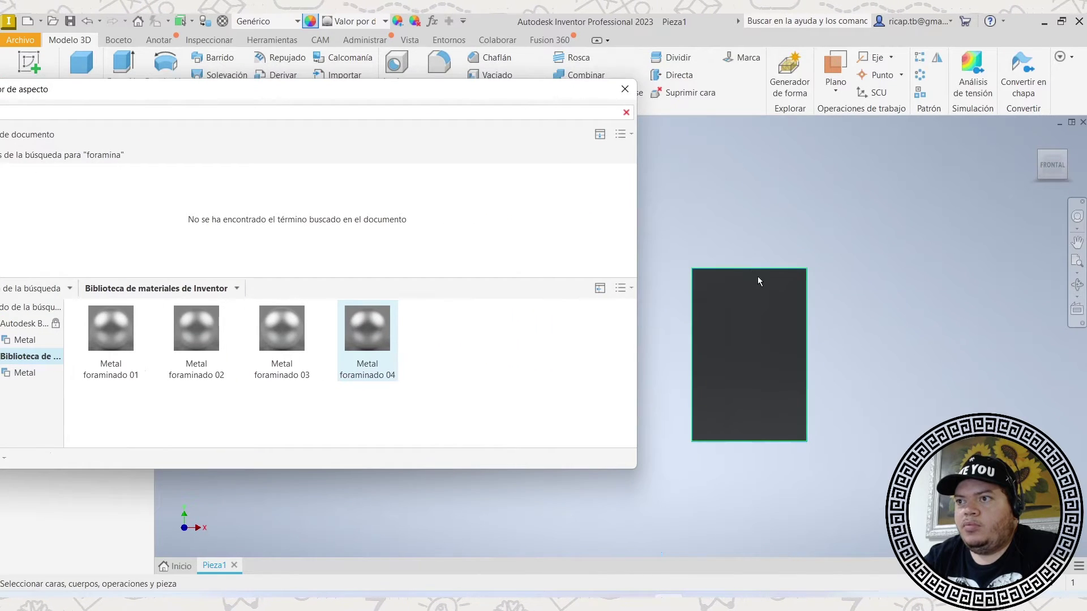
scroll(759, 277, "up", 10)
left_click(844, 184)
middle_click_drag(844, 185, 882, 412)
scroll(776, 226, "up", 6)
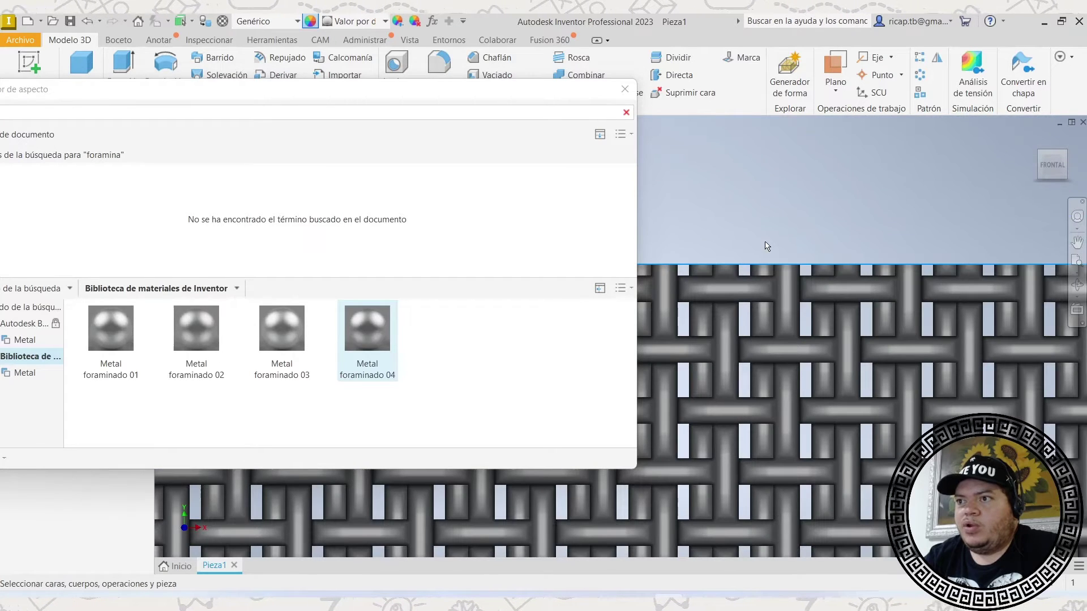
Assign the Metal foraminado 02 appearance to the whole part and close the appearance browser.
double_click(124, 339)
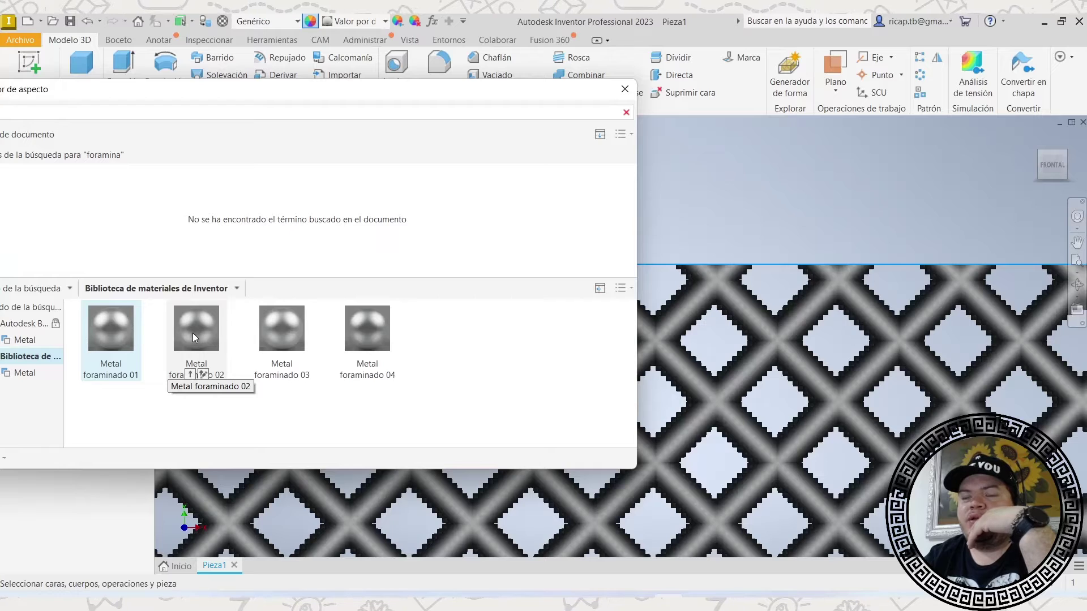
left_click(193, 335)
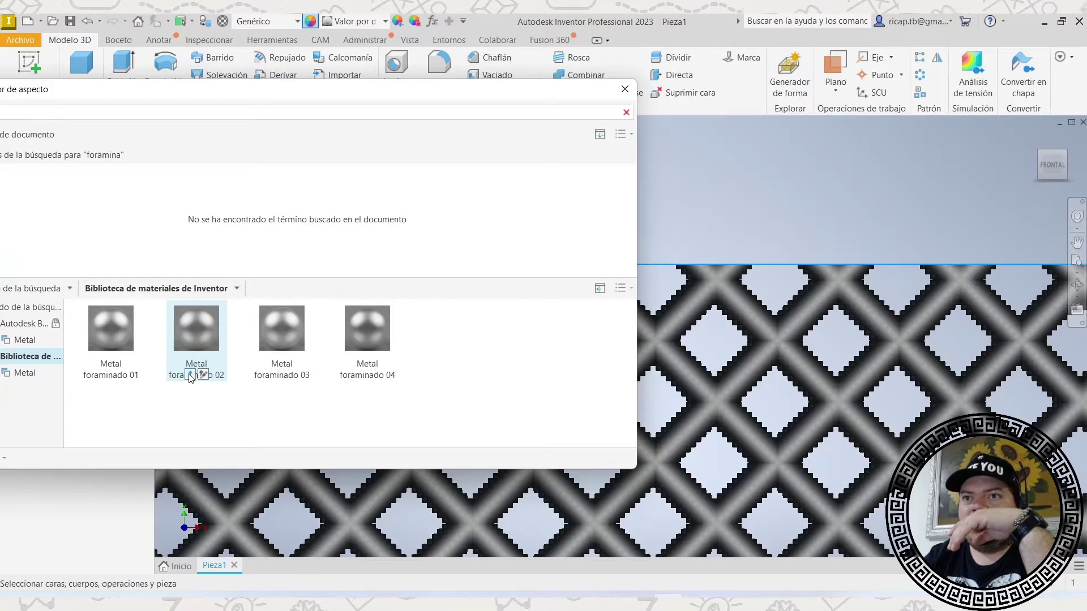
left_click(190, 375)
left_click_drag(411, 101, 443, 107)
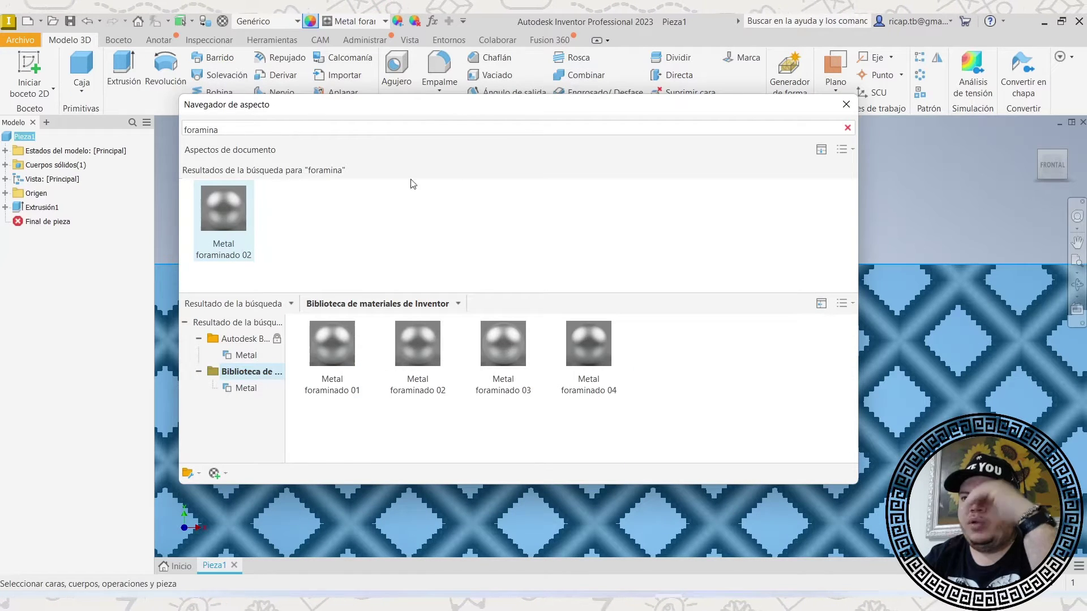
left_click(927, 217)
left_click(845, 104)
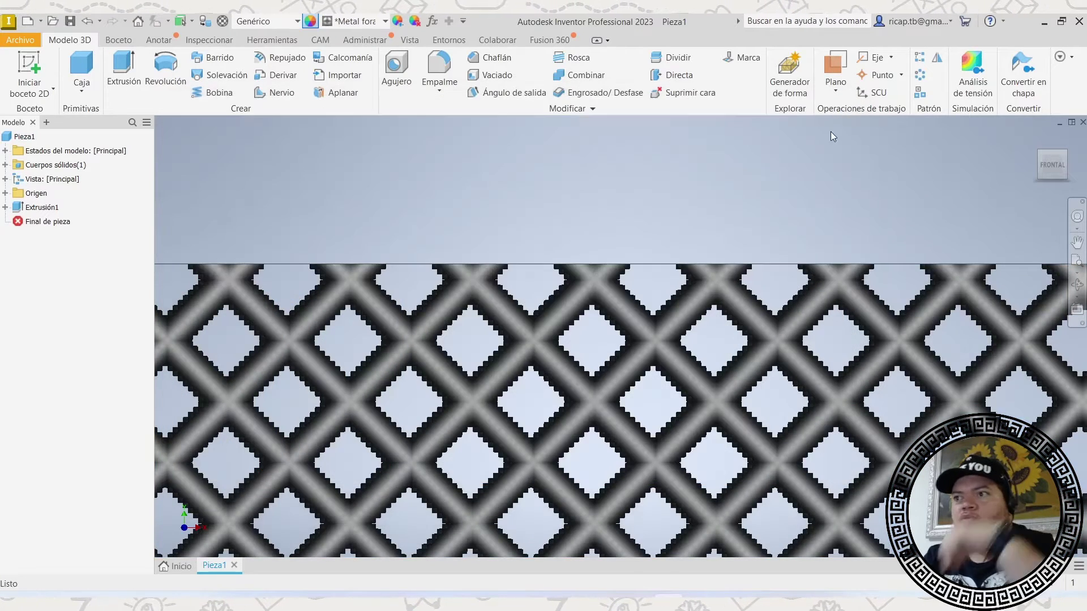
Inspect the applied mesh pattern along the plate's upper corner and side edge, from oblique and front views.
scroll(774, 194, "up", 6)
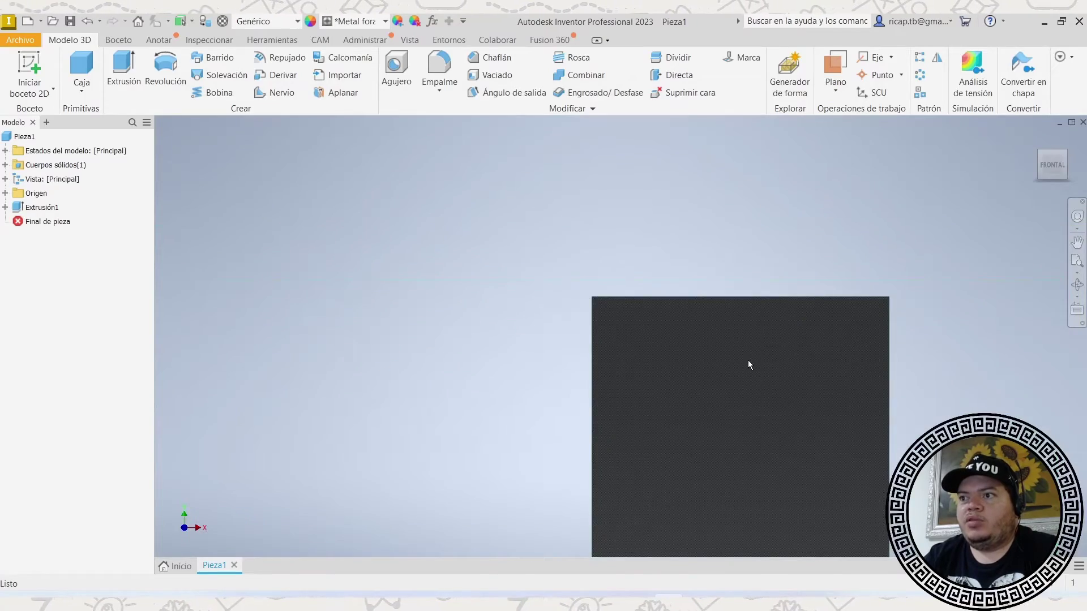
mouse_move(749, 360)
middle_mouse_down("shift")
mouse_move(711, 413)
mouse_move(794, 385)
mouse_move(804, 393)
middle_mouse_up("shift")
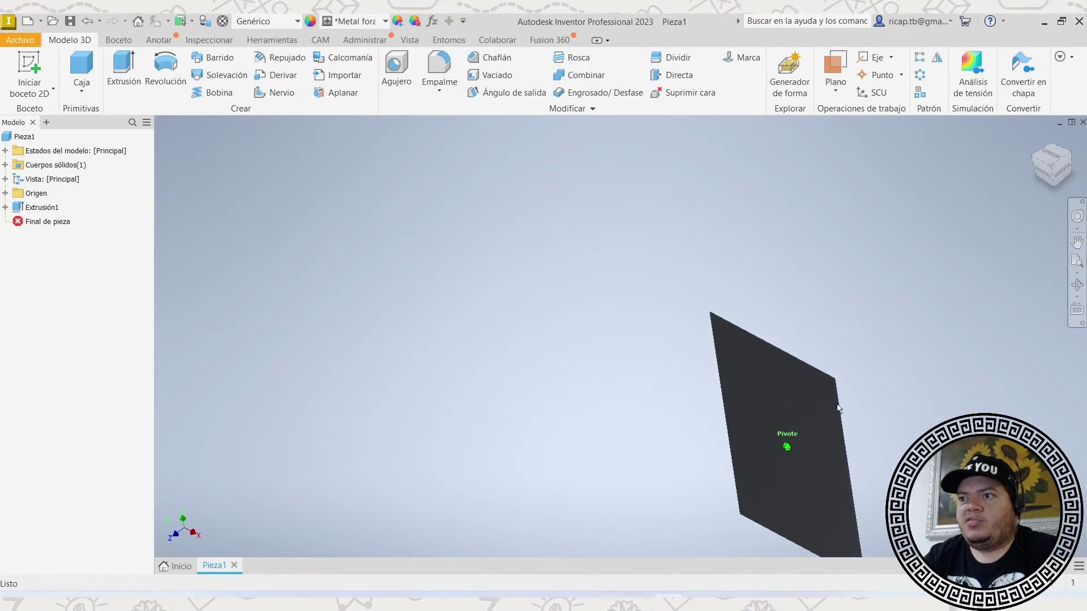
scroll(864, 405, "down", 3)
scroll(775, 307, "down", 2)
middle_click_drag(779, 306, 796, 286, "shift")
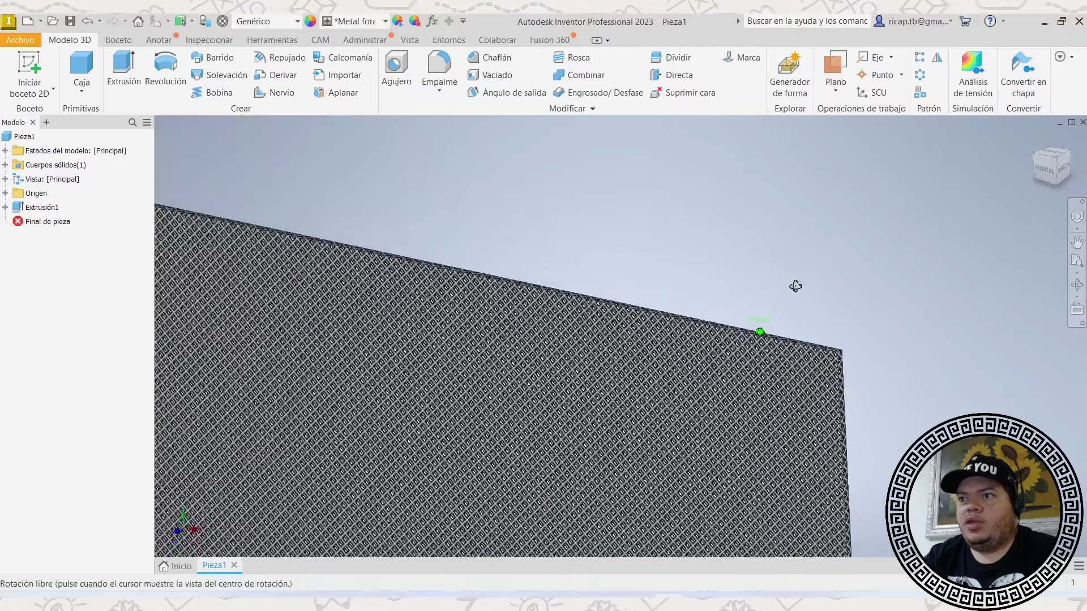
scroll(849, 389, "down", 5)
scroll(525, 317, "up", 6)
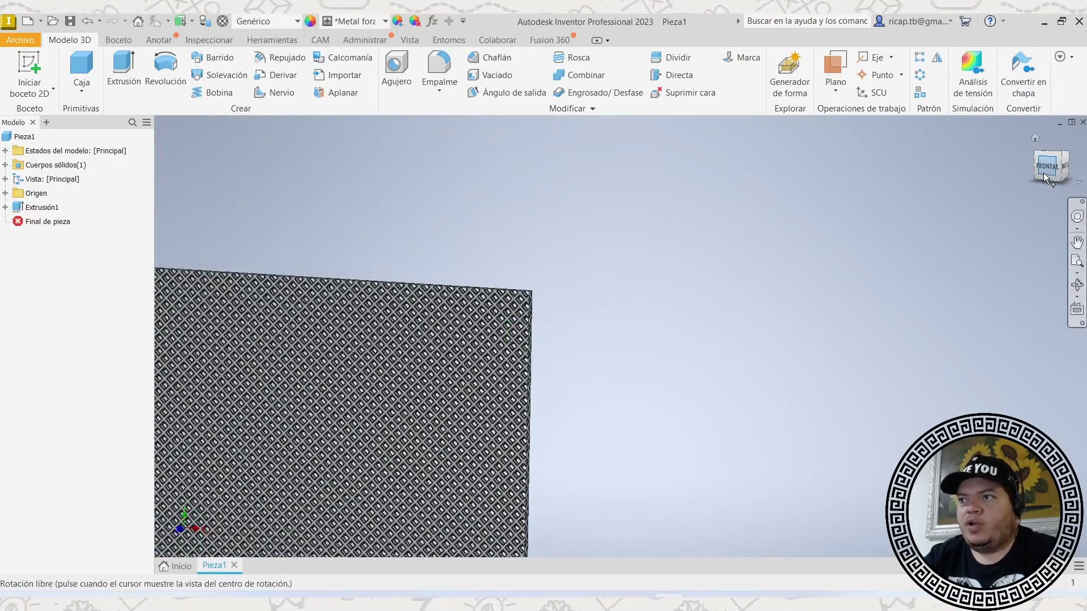
left_click(1044, 172)
scroll(670, 256, "down", 5)
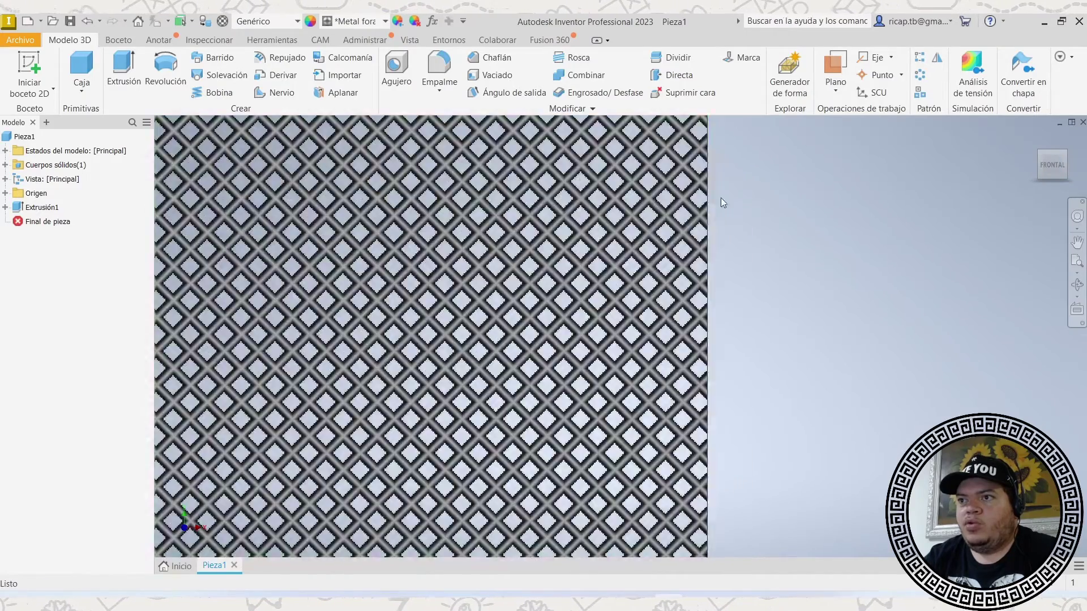
scroll(643, 191, "down", 3)
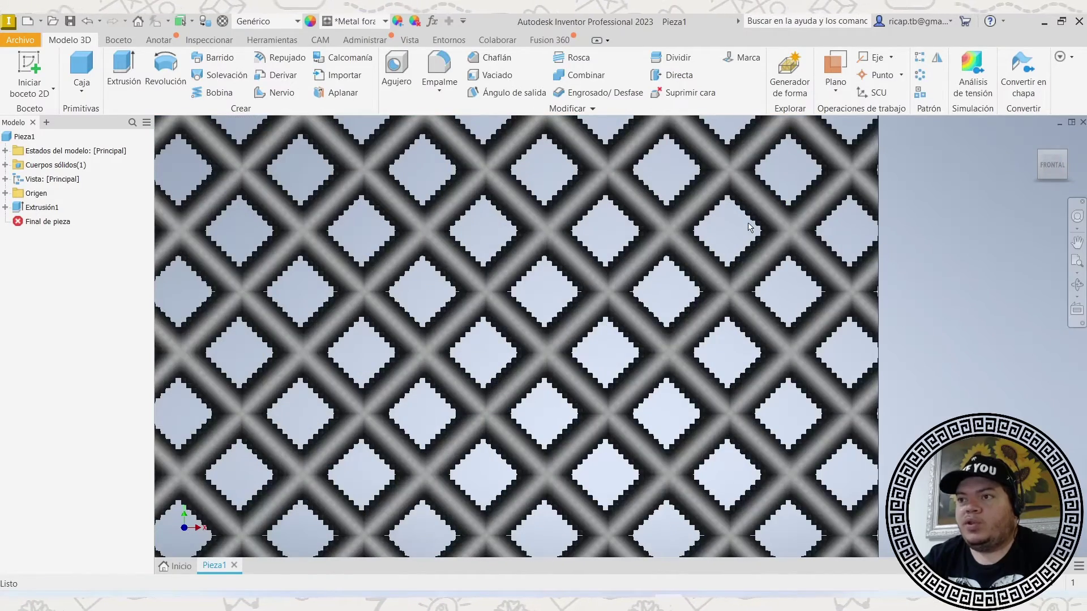
Compare how the mesh openings look through the plate's thickness in a tilted view and face-on at the upper corner.
scroll(748, 223, "up", 10)
mouse_move(805, 231)
middle_mouse_down("shift")
mouse_move(776, 245)
mouse_move(803, 281)
middle_mouse_up("shift")
scroll(776, 252, "up", 3)
scroll(741, 318, "up", 4)
scroll(755, 339, "down", 8)
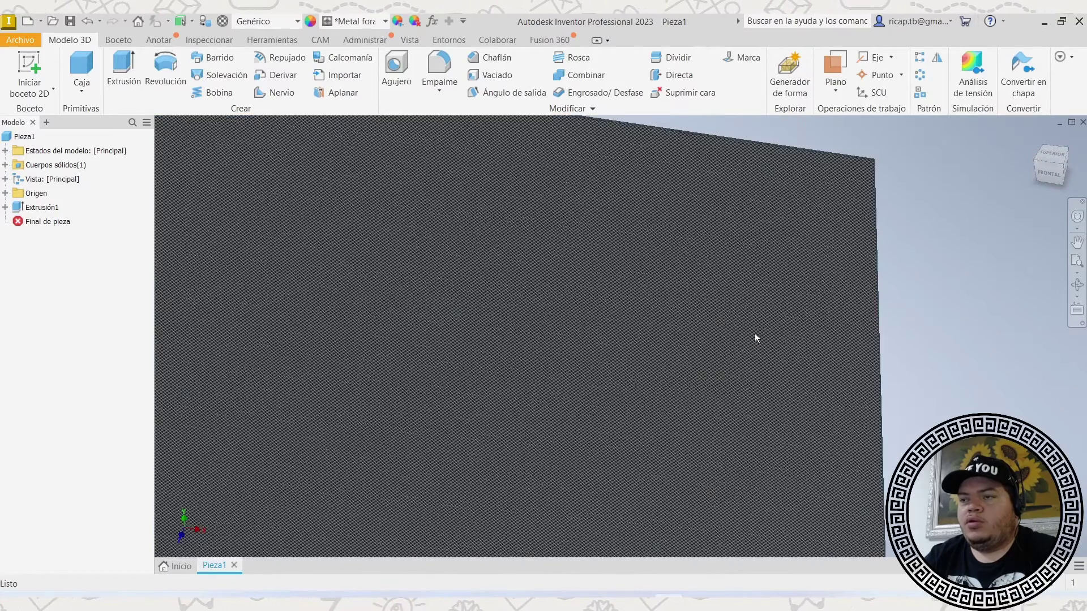
scroll(754, 334, "up", 5)
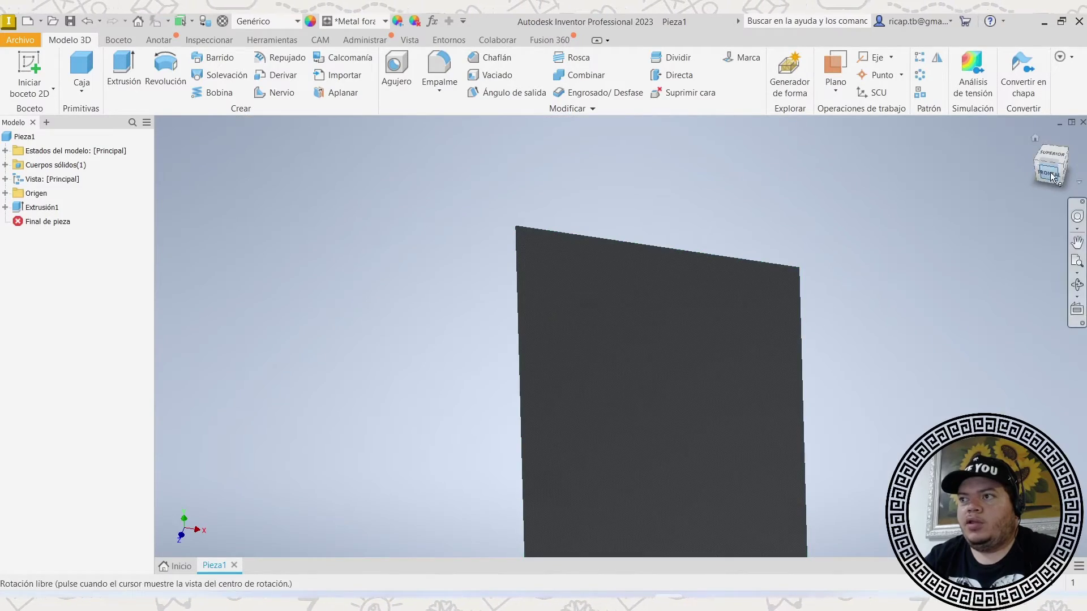
scroll(750, 304, "down", 3)
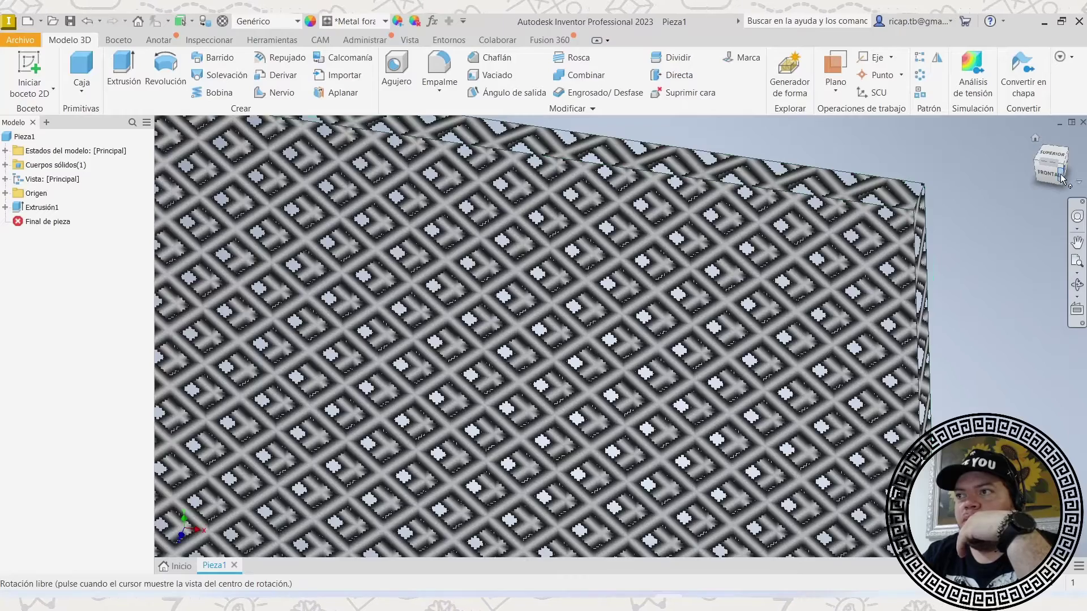
left_click(1049, 173)
scroll(672, 249, "up", 8)
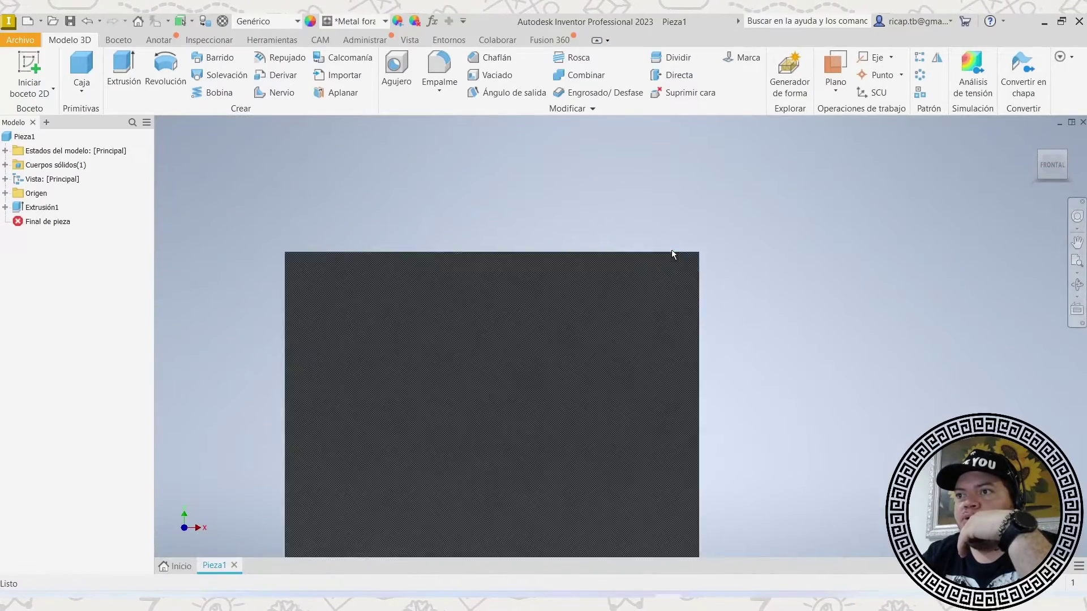
scroll(885, 201, "up", 5)
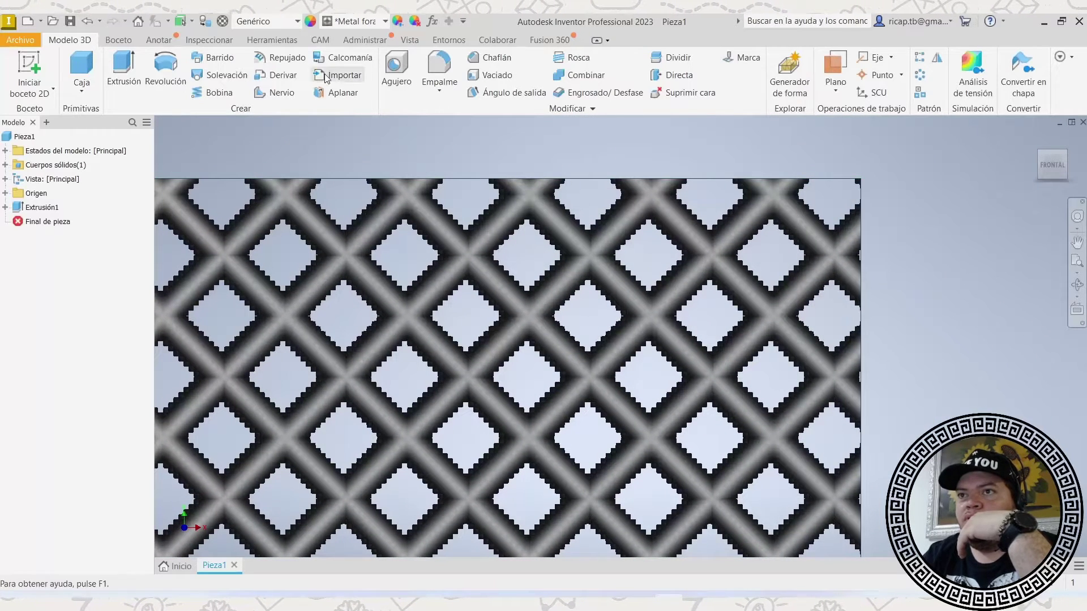
Open the document's Metal foraminado 02 appearance for editing, enlarge its editor, and open the texture settings of its Screen_2.png image.
left_click(310, 21)
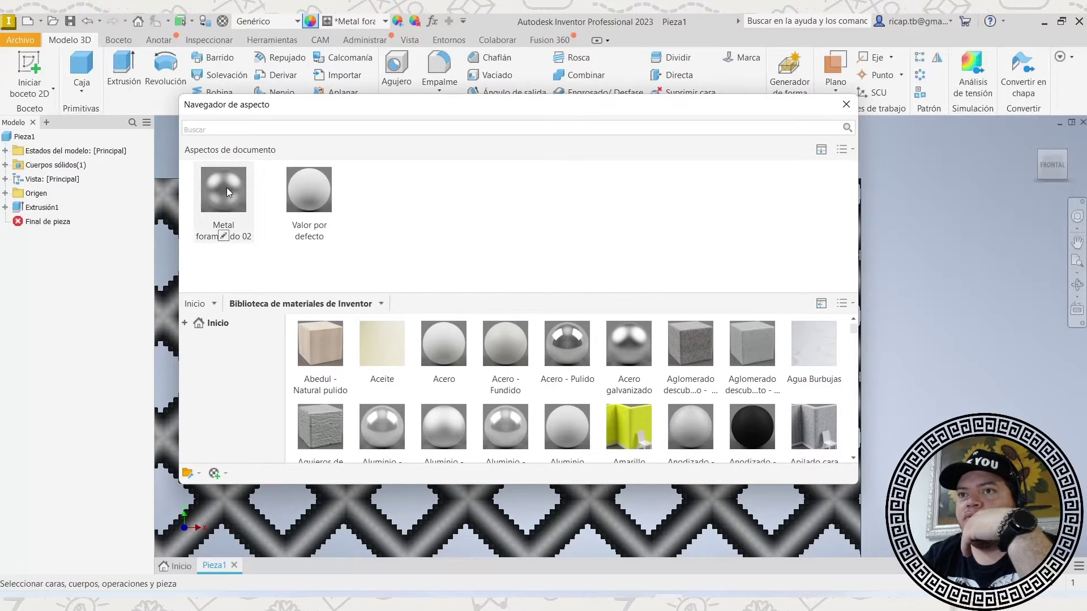
double_click(225, 240)
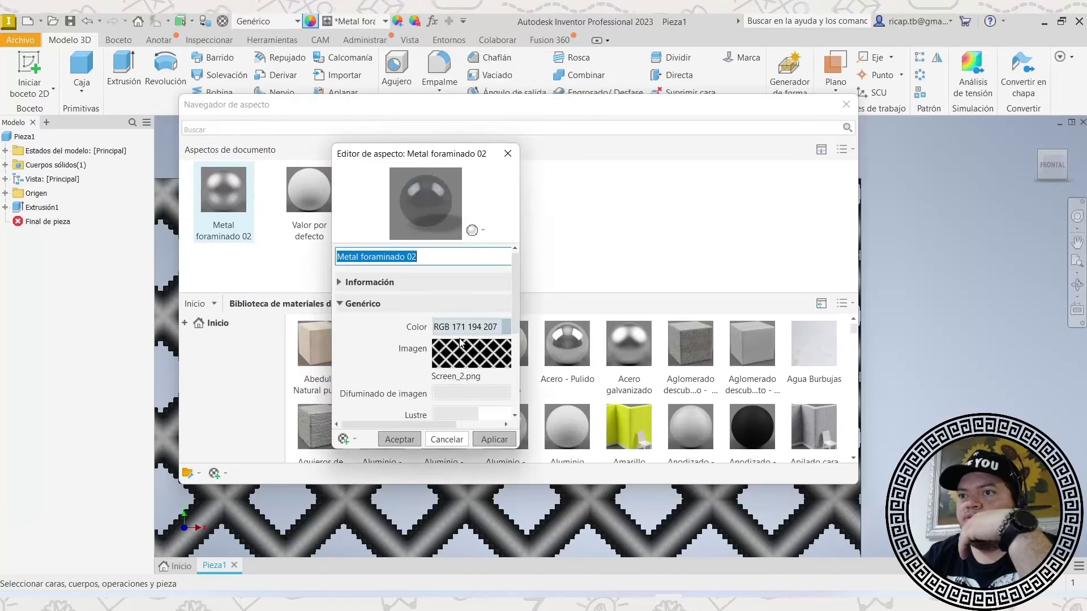
left_click_drag(519, 201, 648, 201)
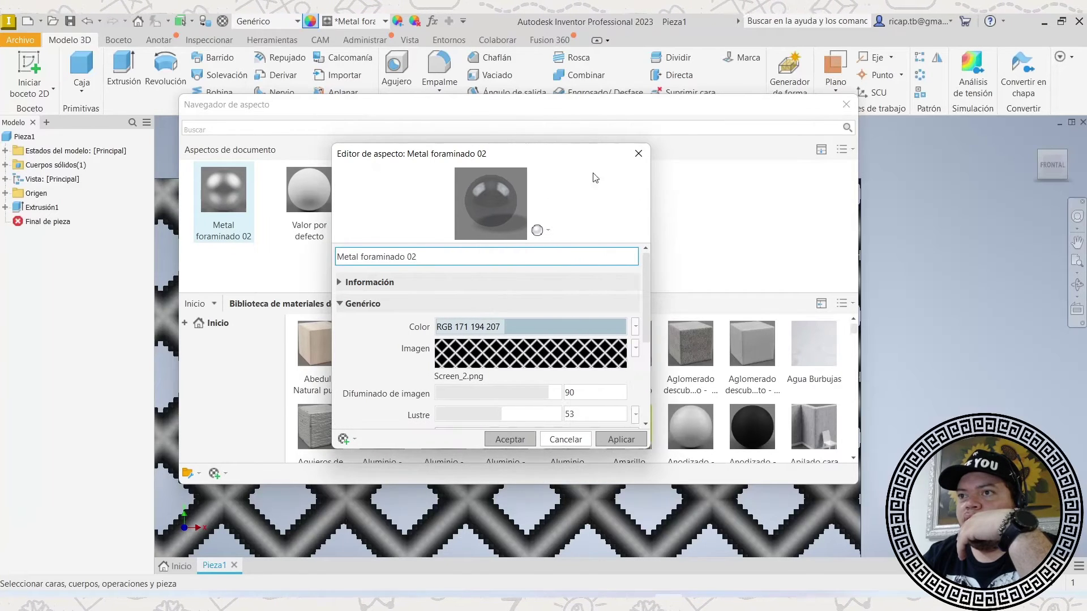
left_click_drag(570, 145, 554, 40)
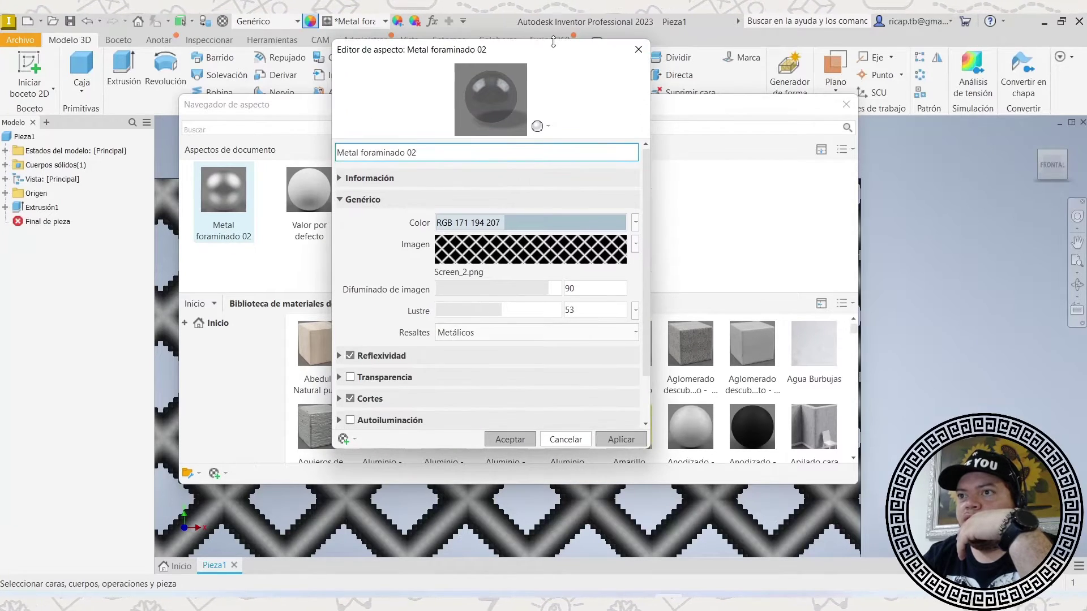
left_click(496, 251)
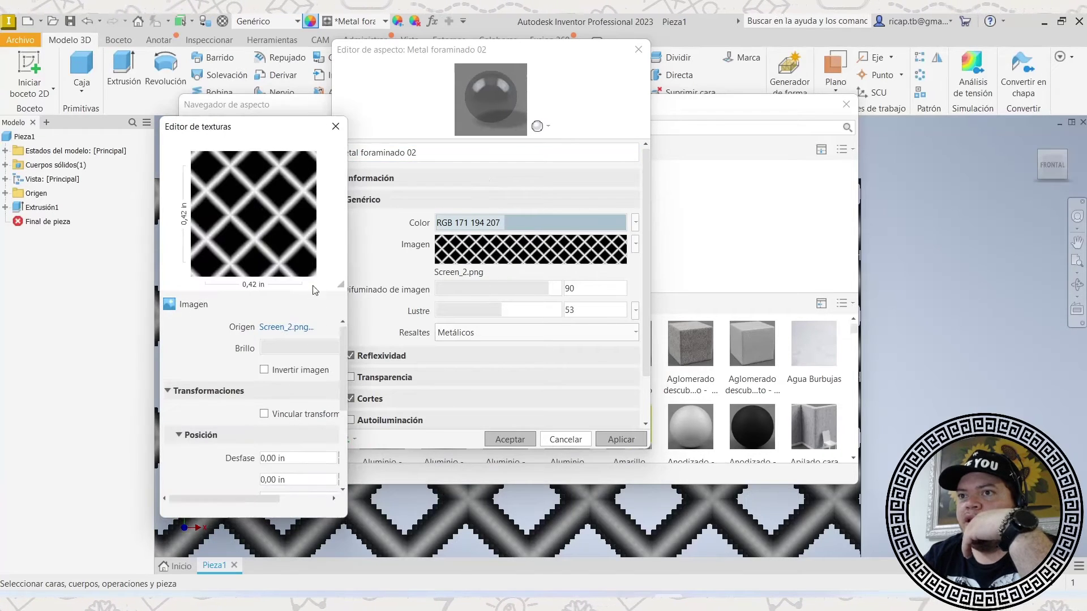
Set the sample size of the Screen_2.png texture to 2 in wide and high, and close the texture editor.
left_click_drag(344, 371, 356, 453)
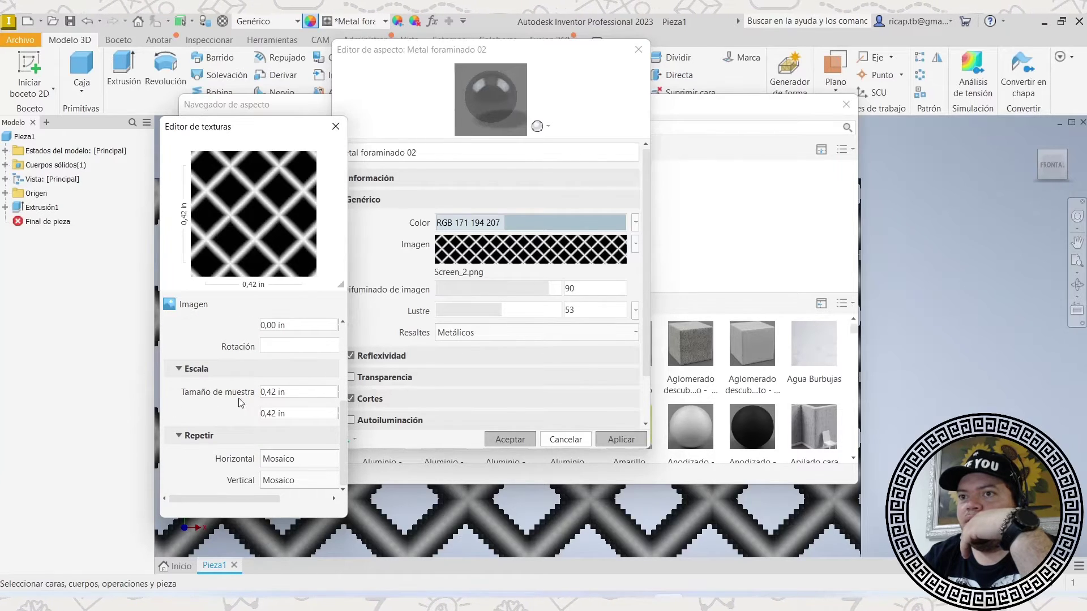
left_click(299, 393)
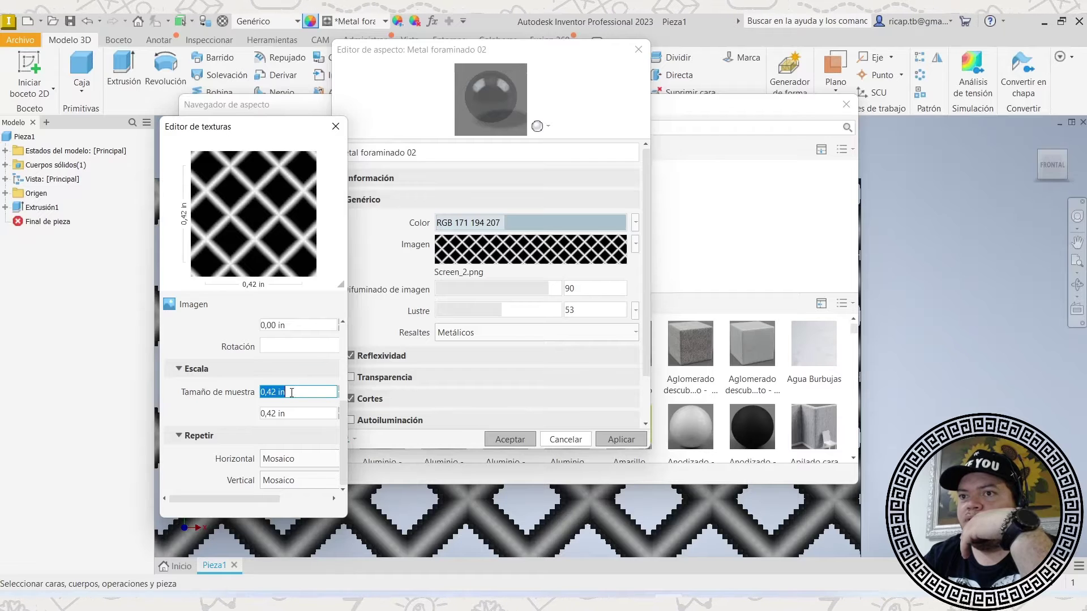
left_click(270, 393)
left_click_drag(277, 393, 261, 394)
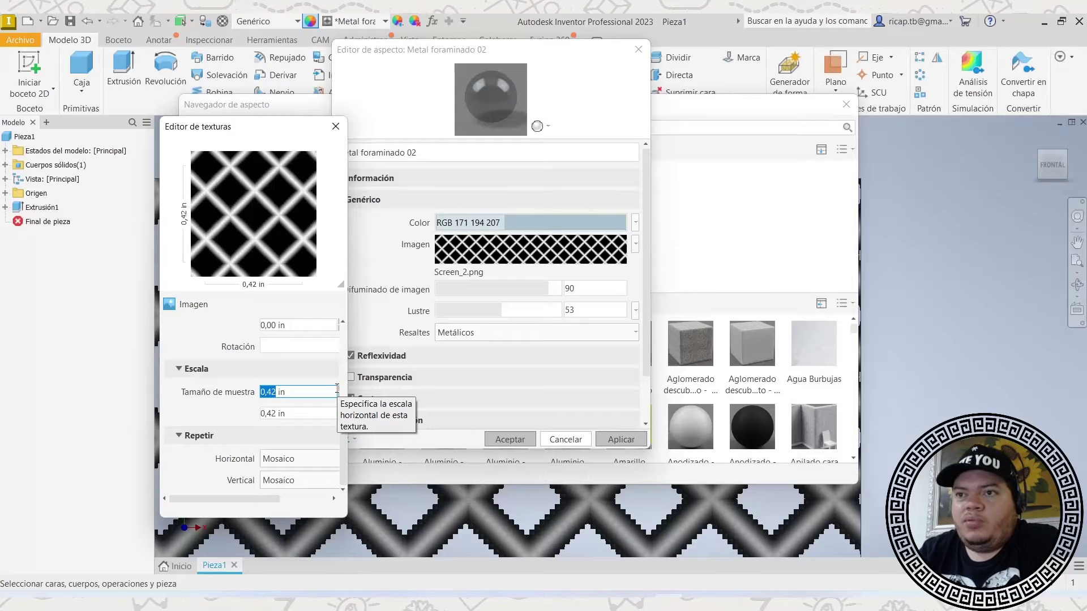
type("2")
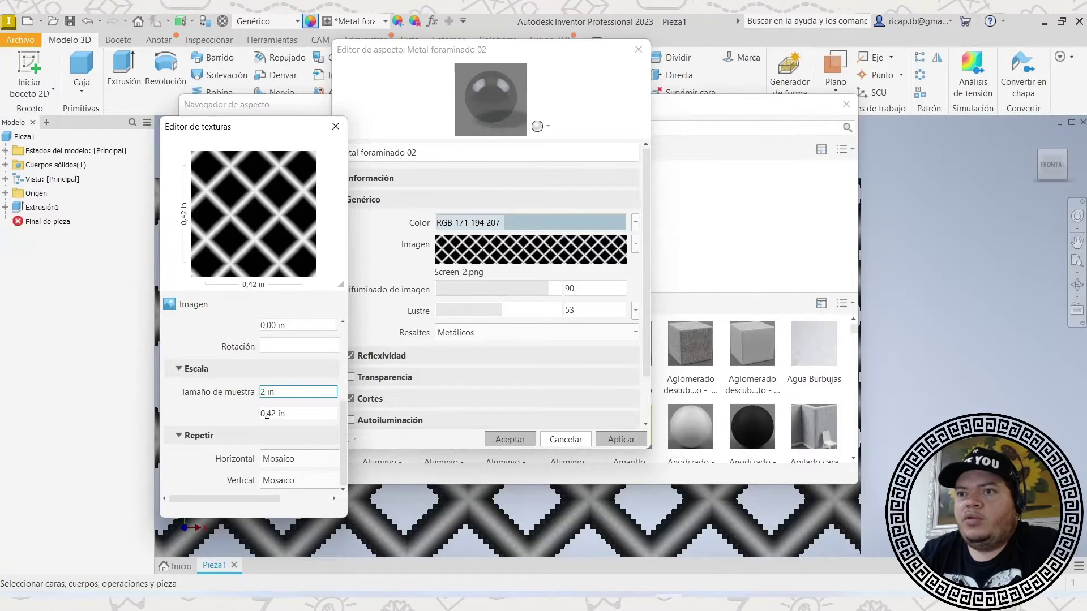
key("Tab")
left_click(306, 397)
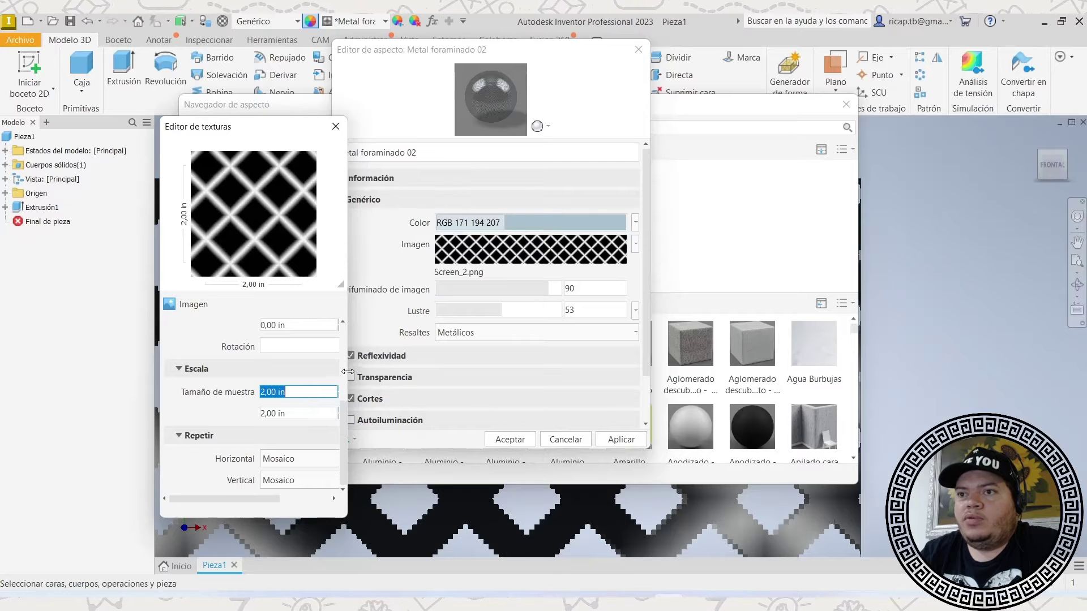
left_click_drag(350, 367, 426, 362)
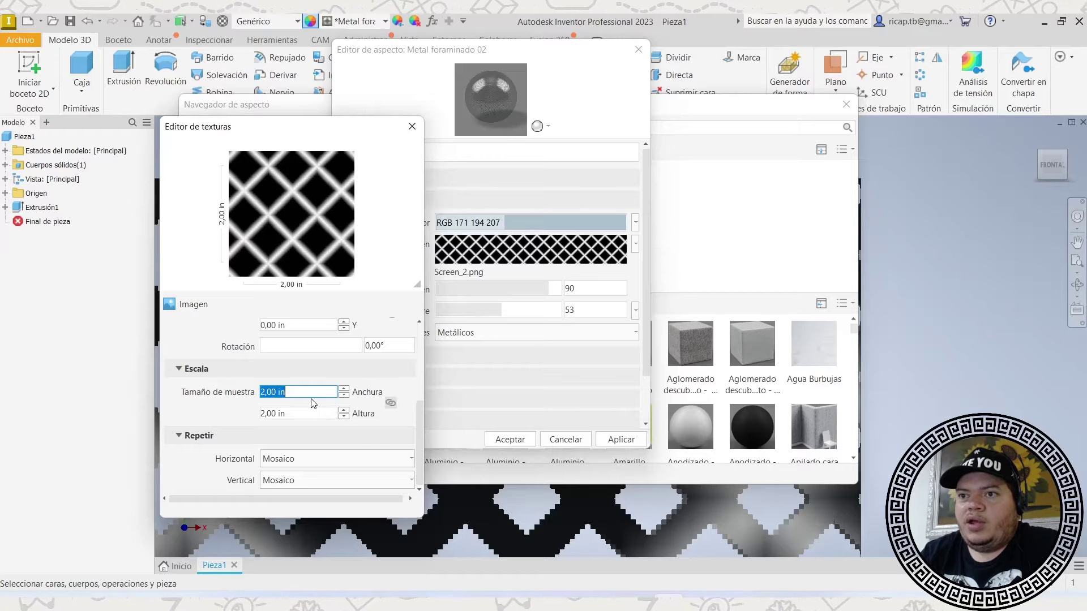
left_click(301, 391)
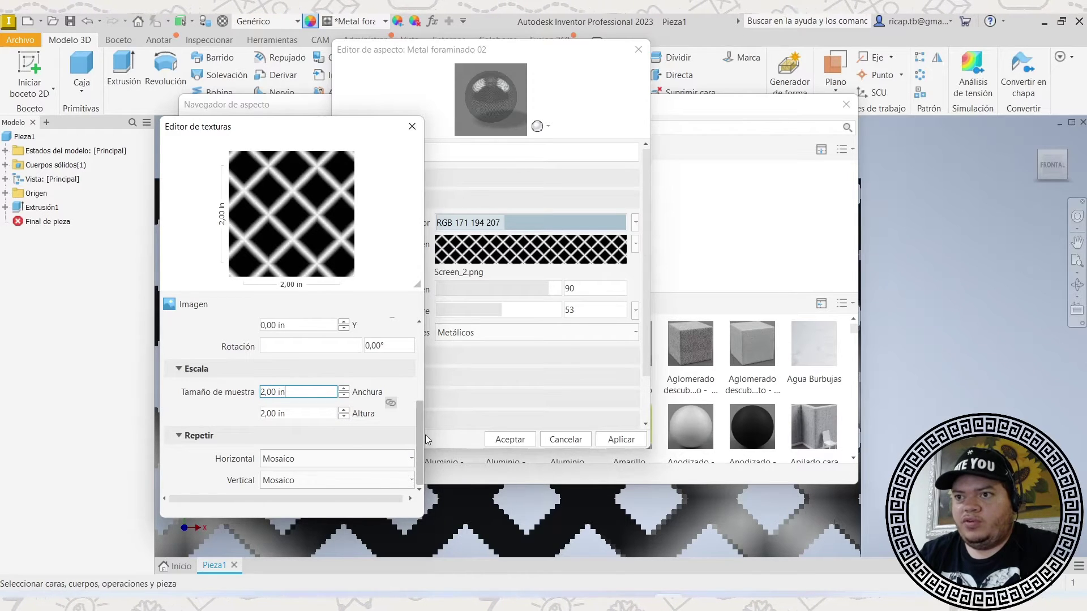
left_click(415, 119)
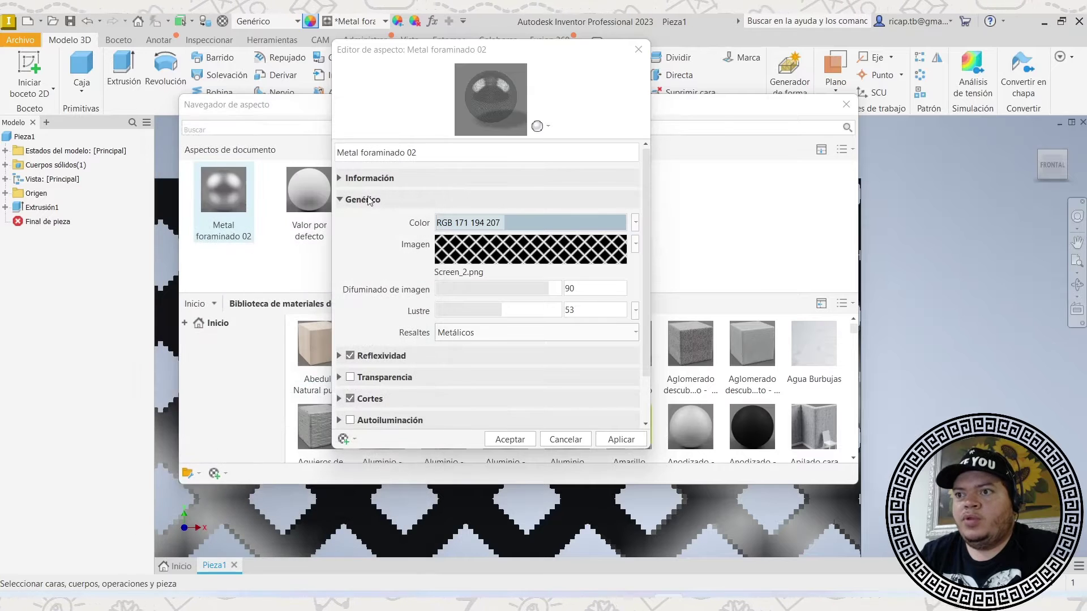
Set the sample size of the cutouts image Screen_2_cutouts.png to 2 in wide and high, and close its texture editor.
scroll(643, 313, "down", 2)
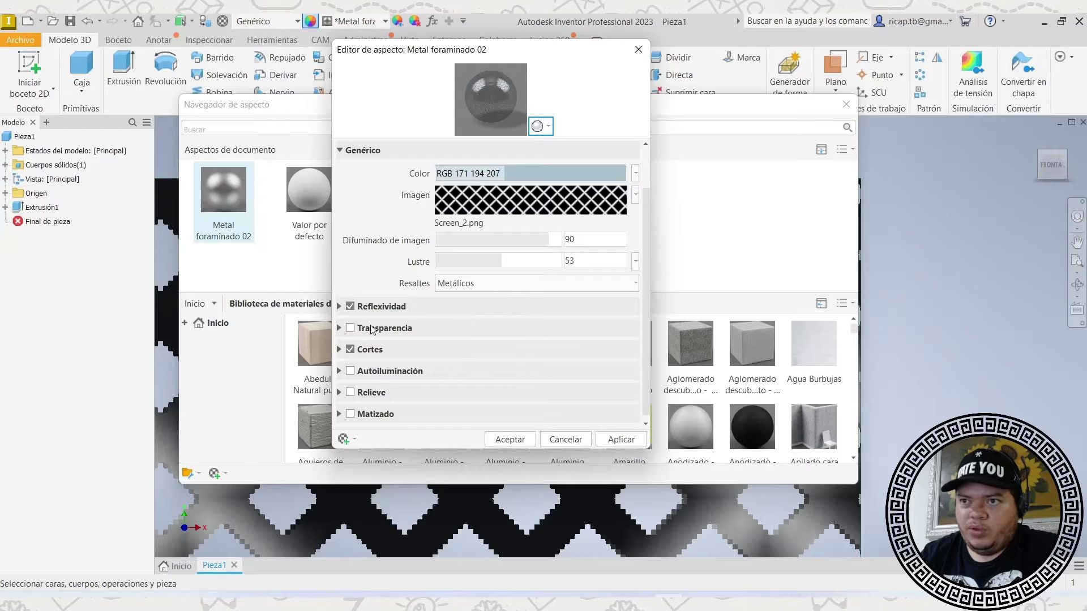
left_click(339, 350)
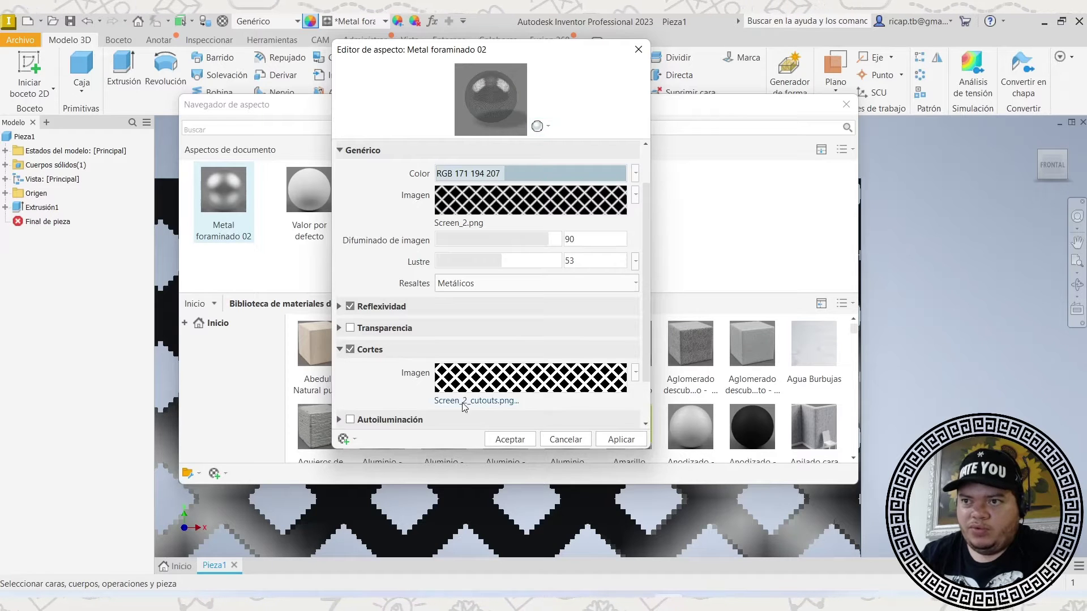
left_click(469, 384)
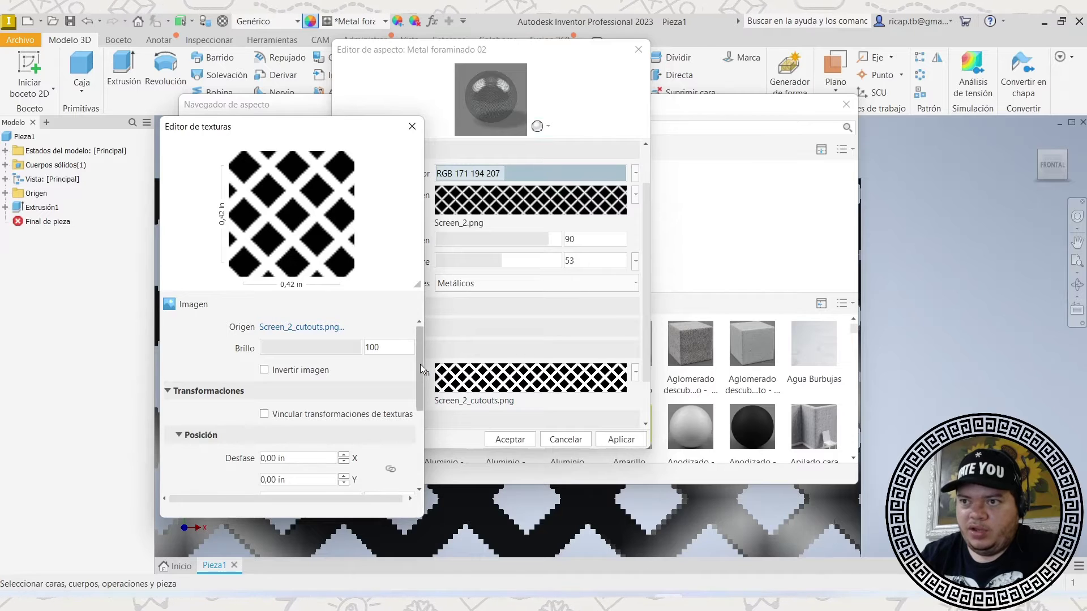
left_click_drag(420, 365, 402, 430)
double_click(307, 396)
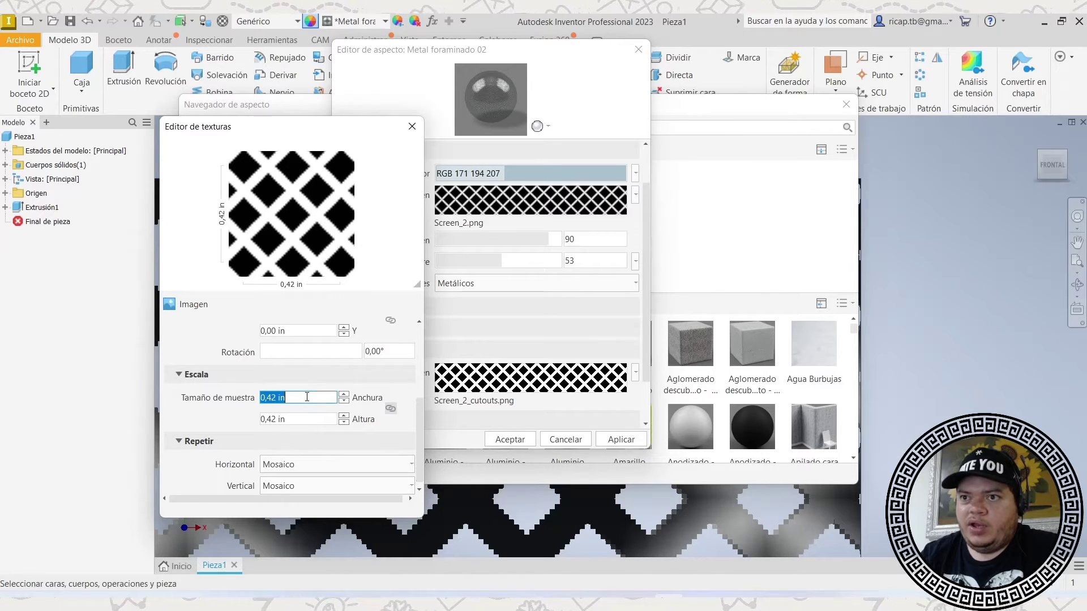
type("2")
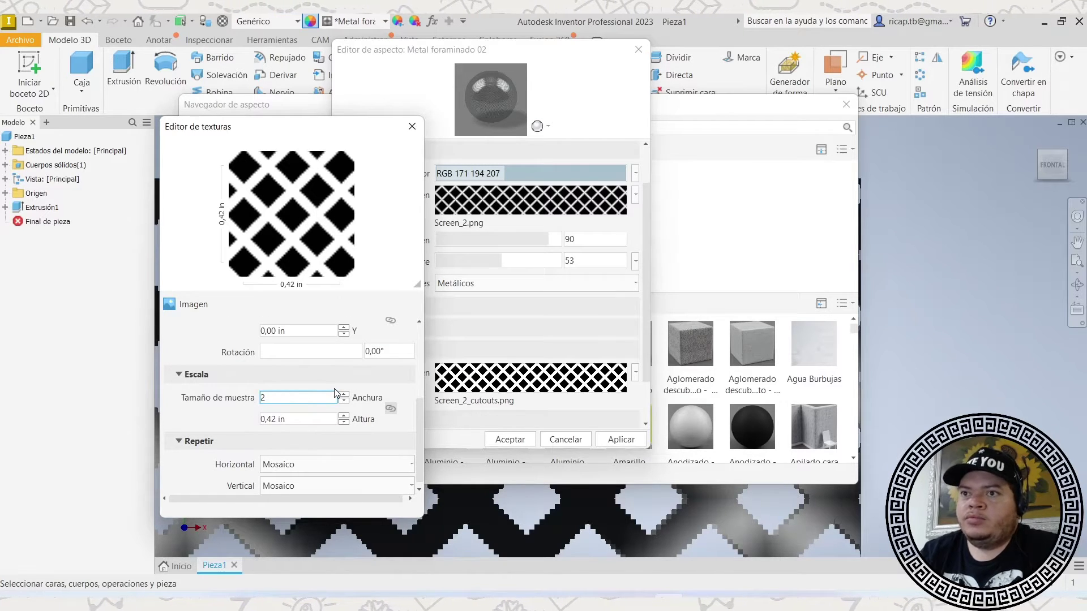
key("Tab")
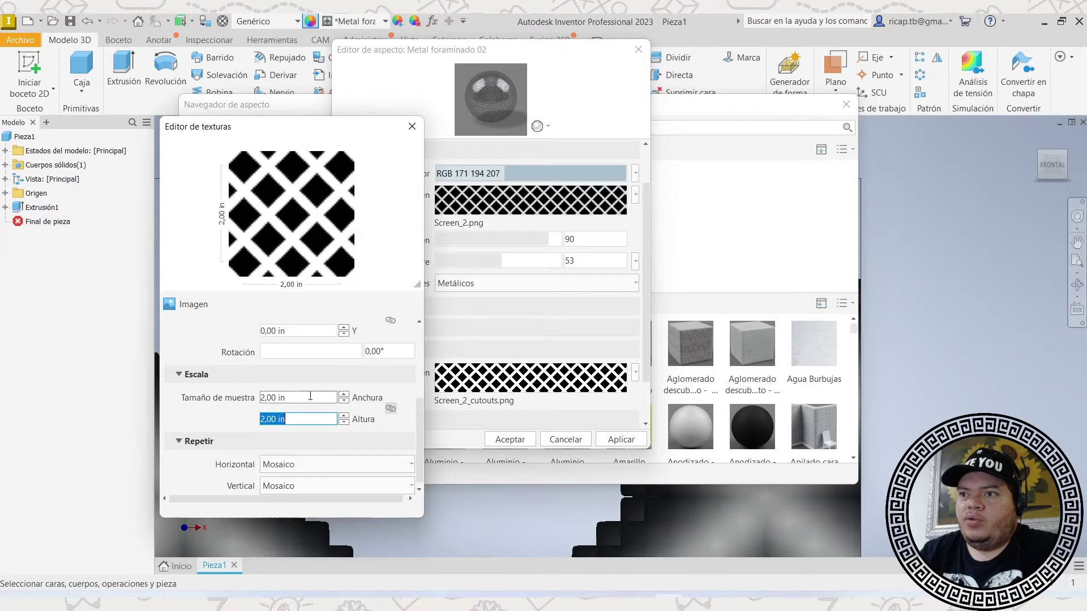
double_click(310, 397)
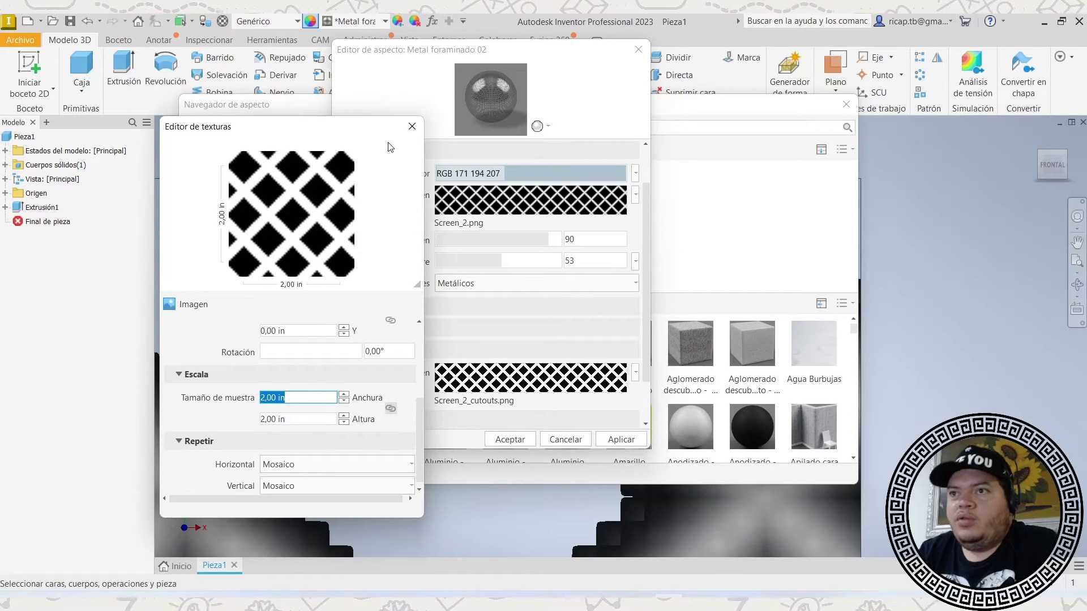
left_click(413, 126)
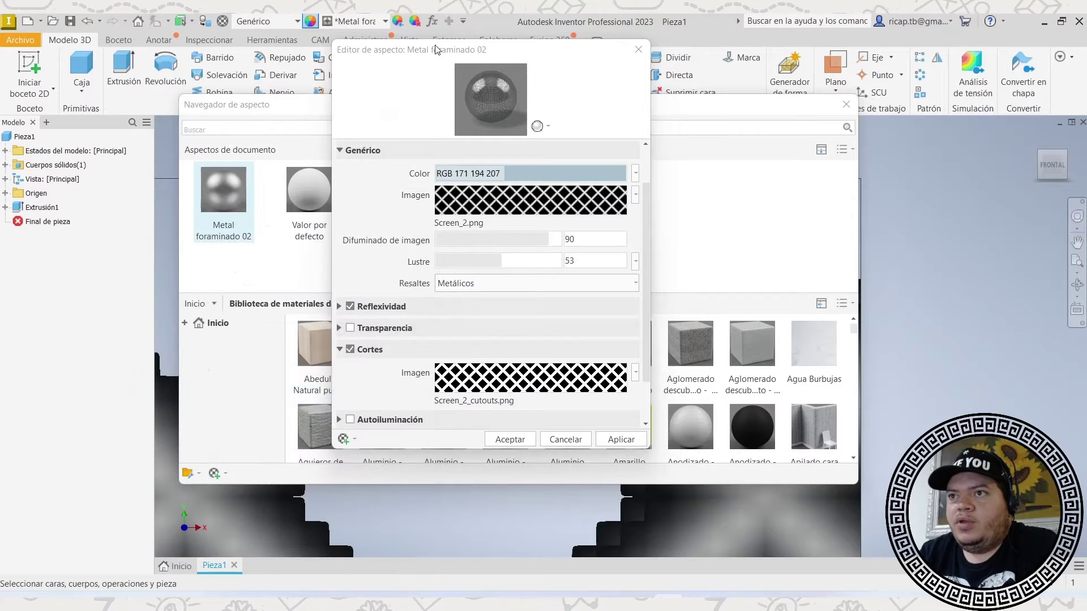
Apply the changes to the Metal foraminado 02 appearance and close both the appearance editor and the appearance browser.
left_click_drag(436, 60, 721, 122)
left_click(897, 504)
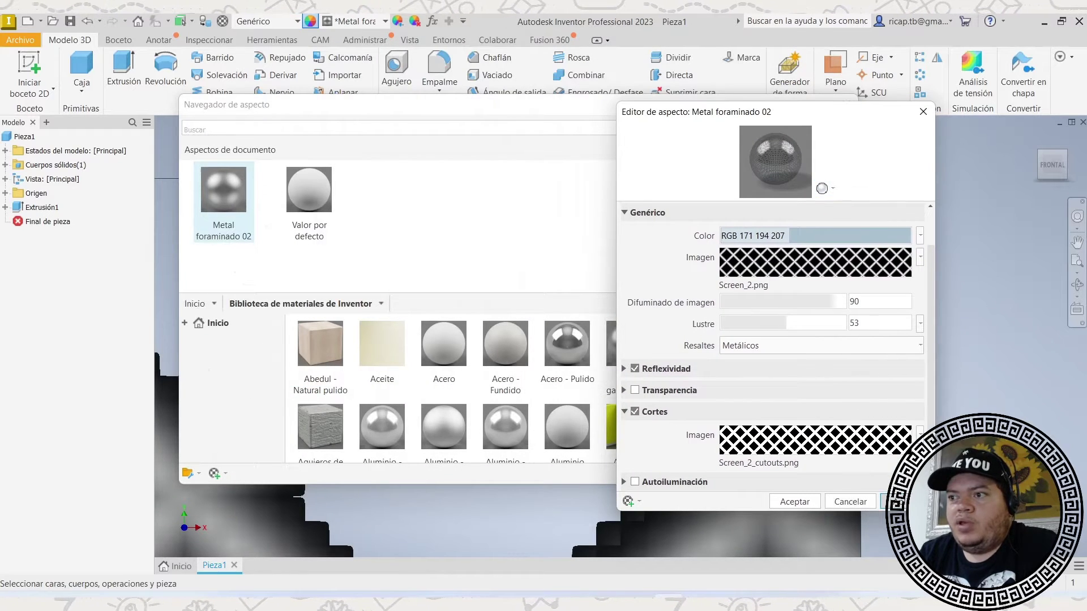
left_click(845, 502)
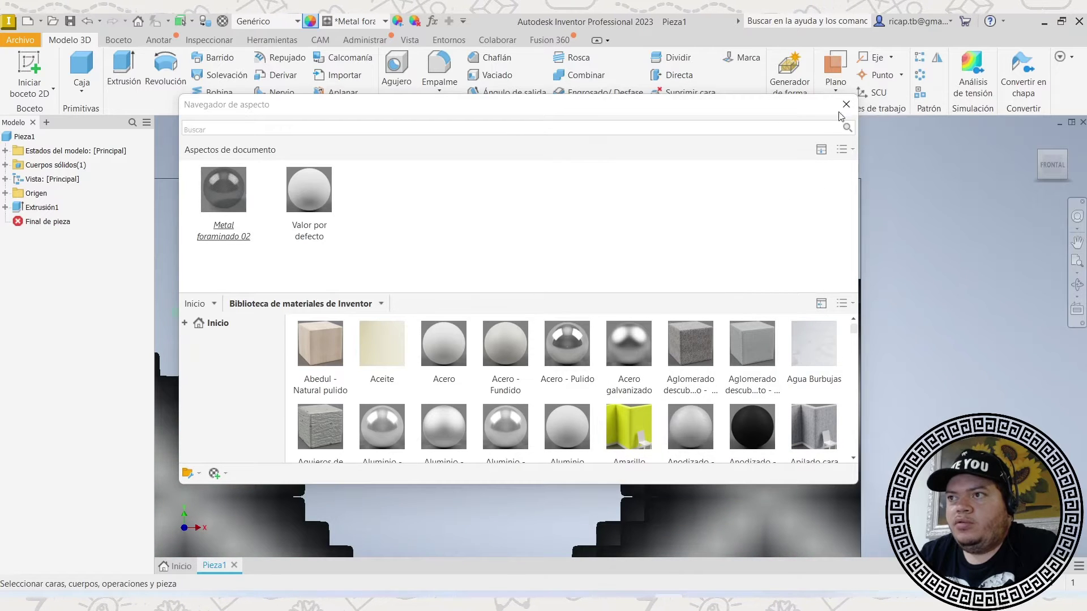
left_click(847, 103)
Inspect the rescaled mesh pattern from the front, close up at the plate's upper corner and across its full width.
scroll(846, 276, "down", 3)
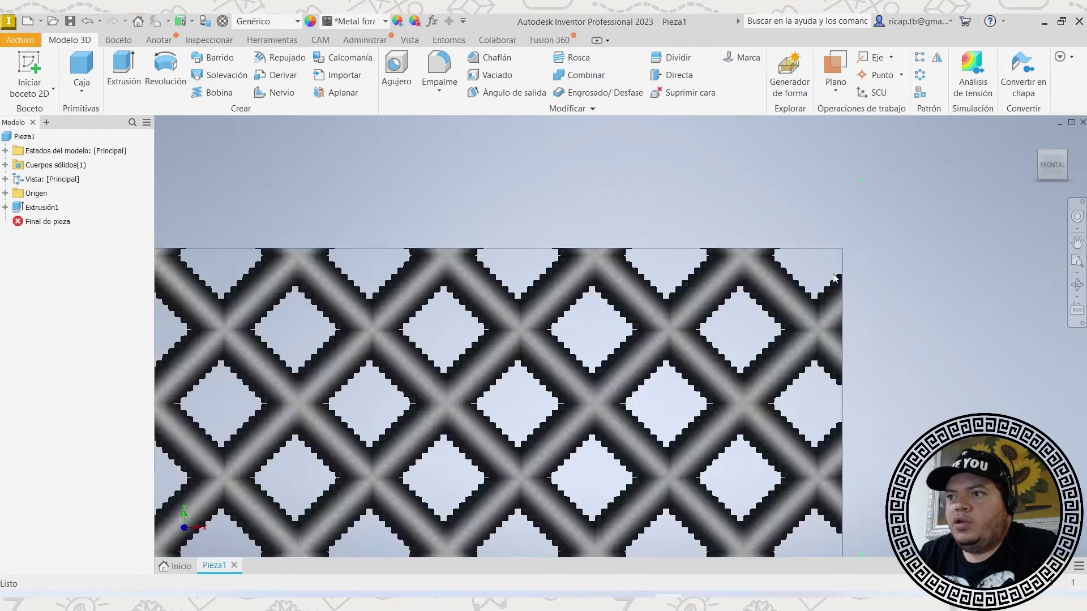
scroll(833, 279, "up", 8)
scroll(831, 282, "down", 5)
scroll(841, 345, "down", 6)
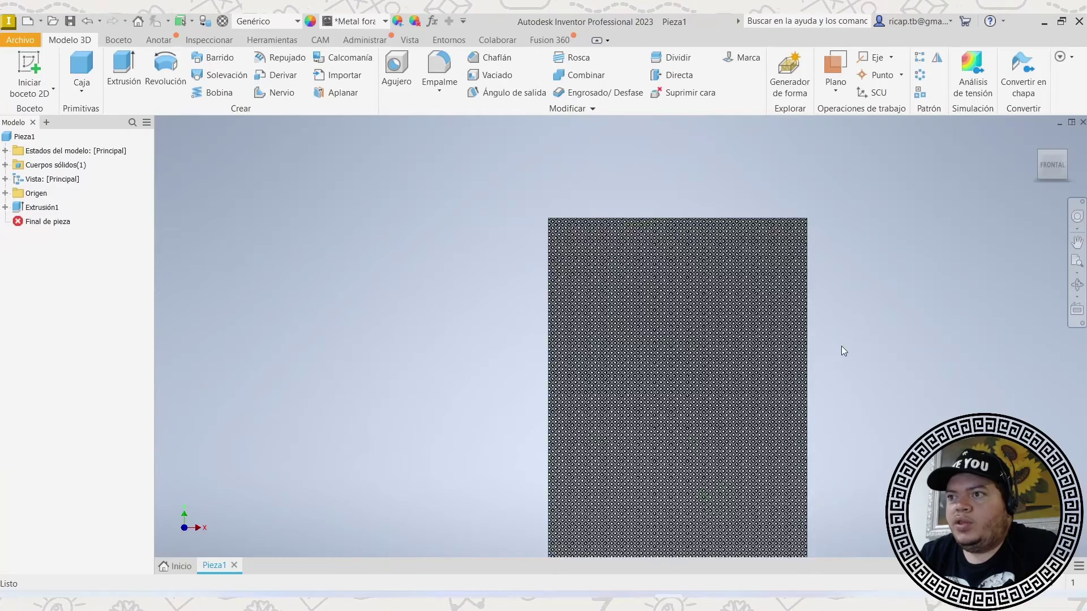
middle_click_drag(815, 272, 865, 390)
scroll(831, 213, "down", 5)
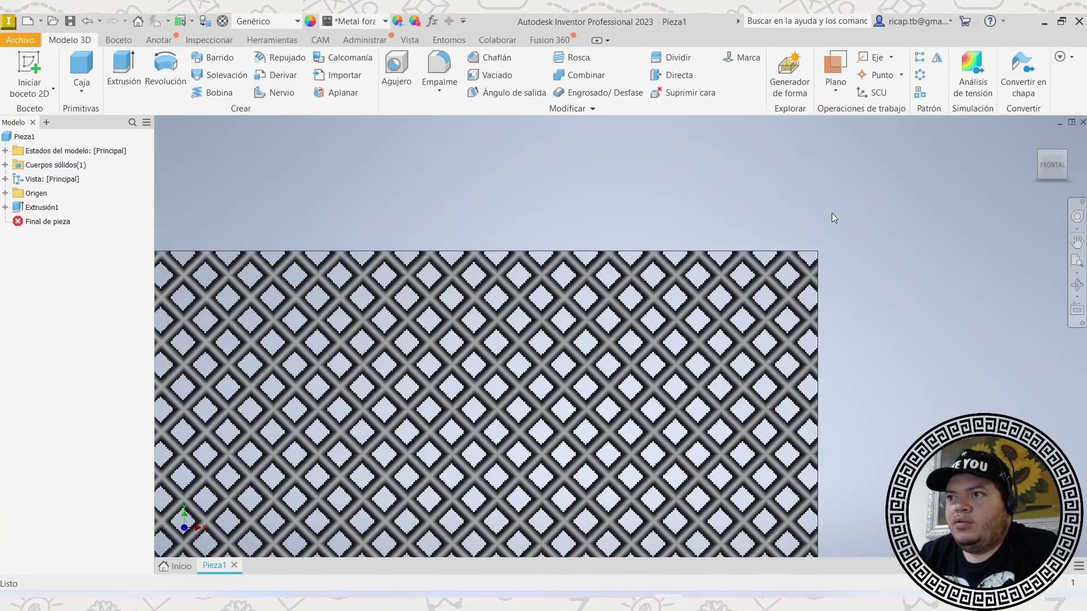
middle_click_drag(871, 301, 991, 249)
middle_click_drag(547, 214, 531, 186)
scroll(531, 187, "down", 5)
scroll(531, 187, "up", 5)
scroll(506, 204, "up", 5)
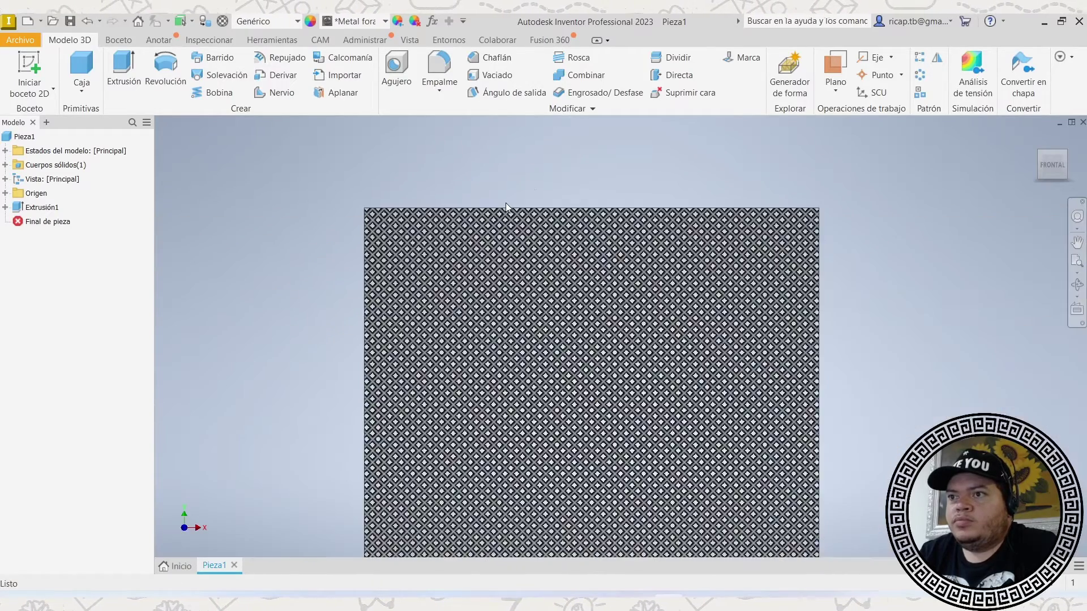
scroll(784, 328, "up", 4)
Examine the mesh obliquely along the plate's side edge and upper corner, and then the whole panel from the front.
middle_click_drag(784, 306, 759, 262)
scroll(701, 281, "down", 5)
scroll(734, 223, "down", 3)
middle_click_drag(735, 223, 766, 320)
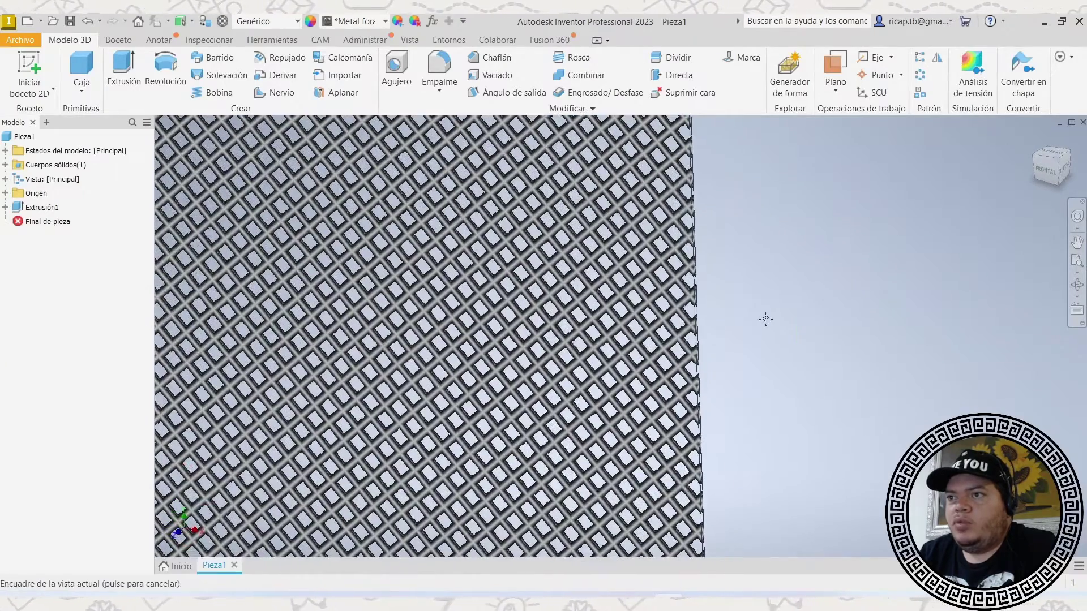
middle_click_drag(725, 203, 742, 245)
scroll(741, 244, "up", 2)
scroll(741, 244, "down", 4)
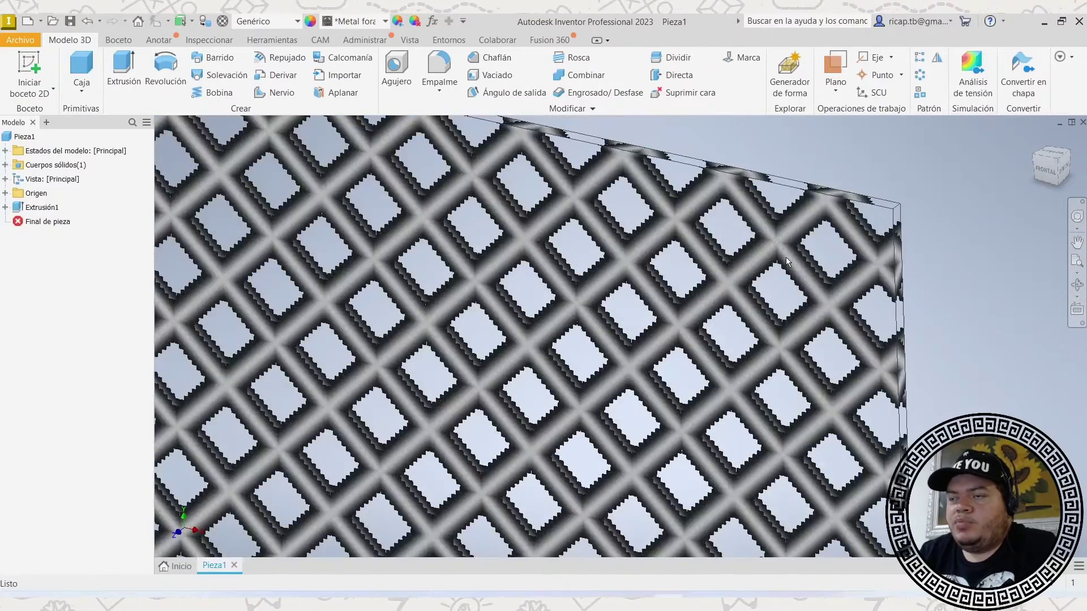
scroll(786, 262, "up", 3)
left_click(1039, 174)
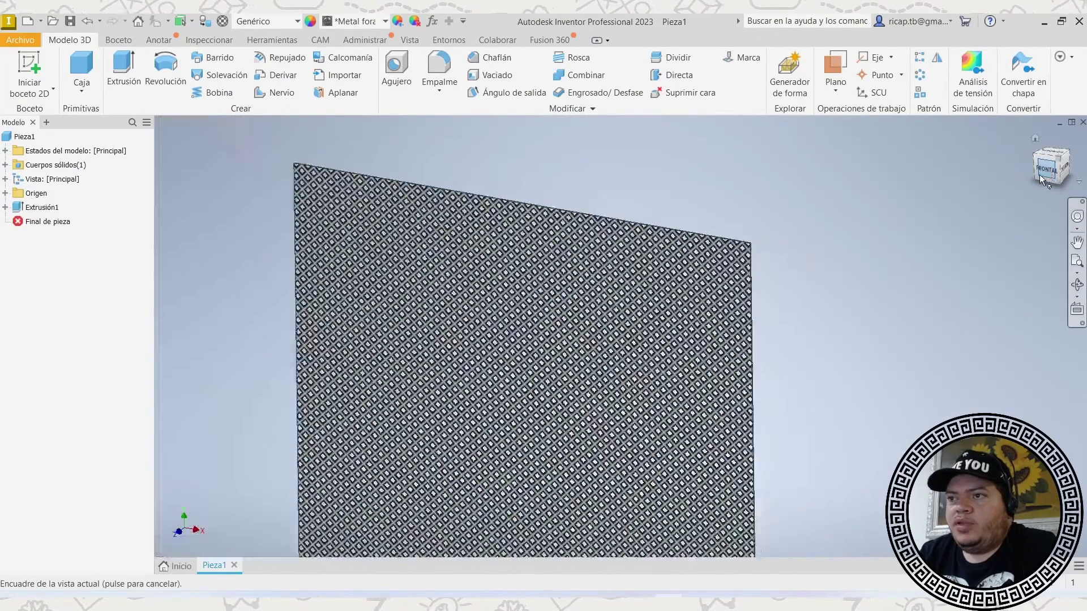
scroll(633, 291, "down", 3)
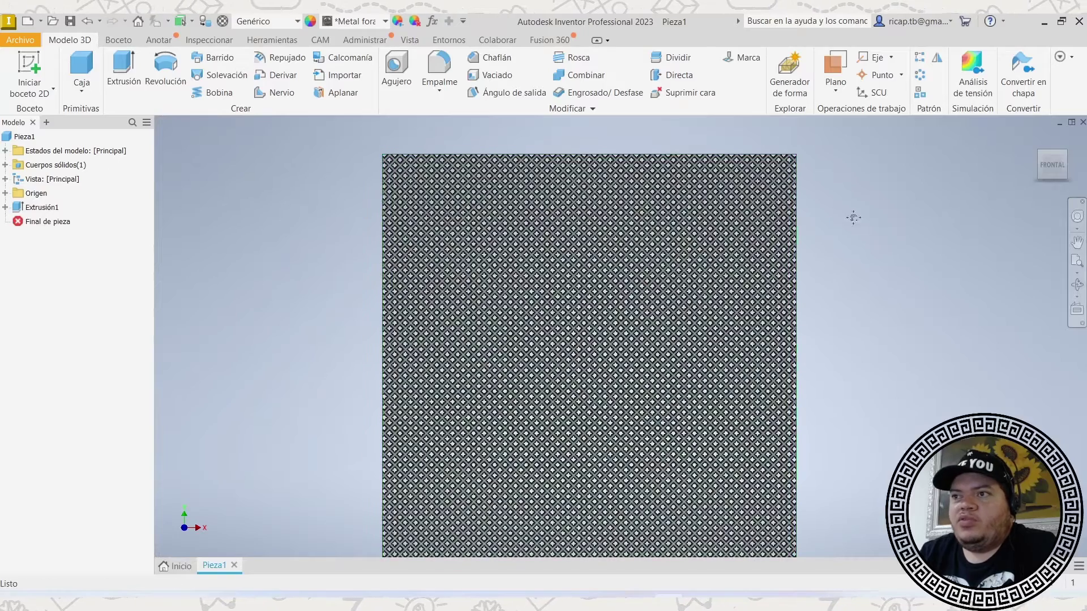
key("Home")
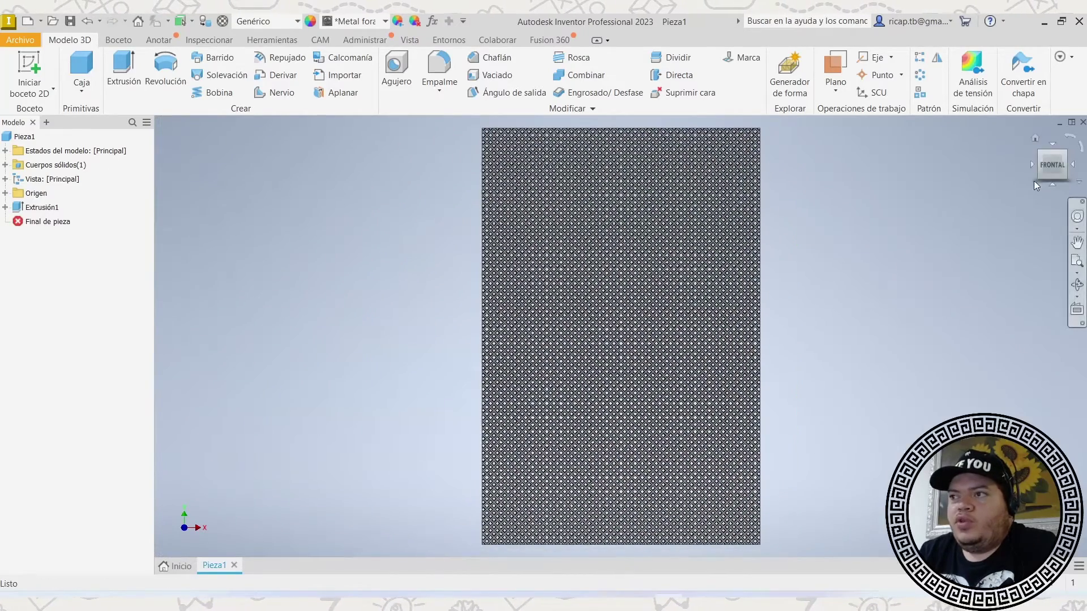
Sketch two circles on the origin YZ plane, one on each side of the plate, the first about 337 mm in diameter, and finish the sketch.
middle_click_drag(865, 208, 740, 252, "shift")
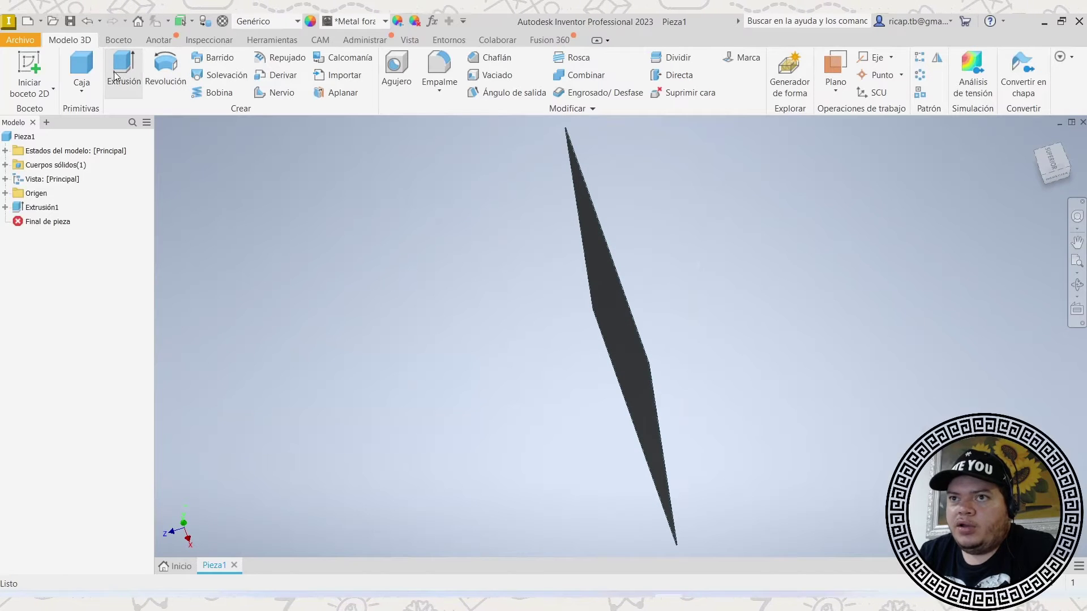
left_click(29, 73)
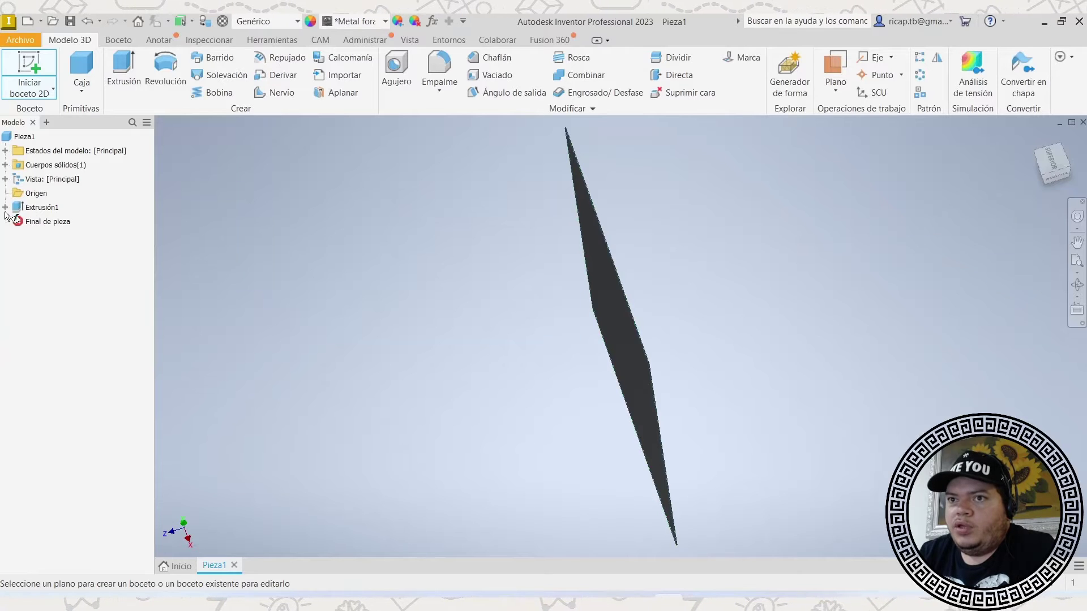
left_click(5, 193)
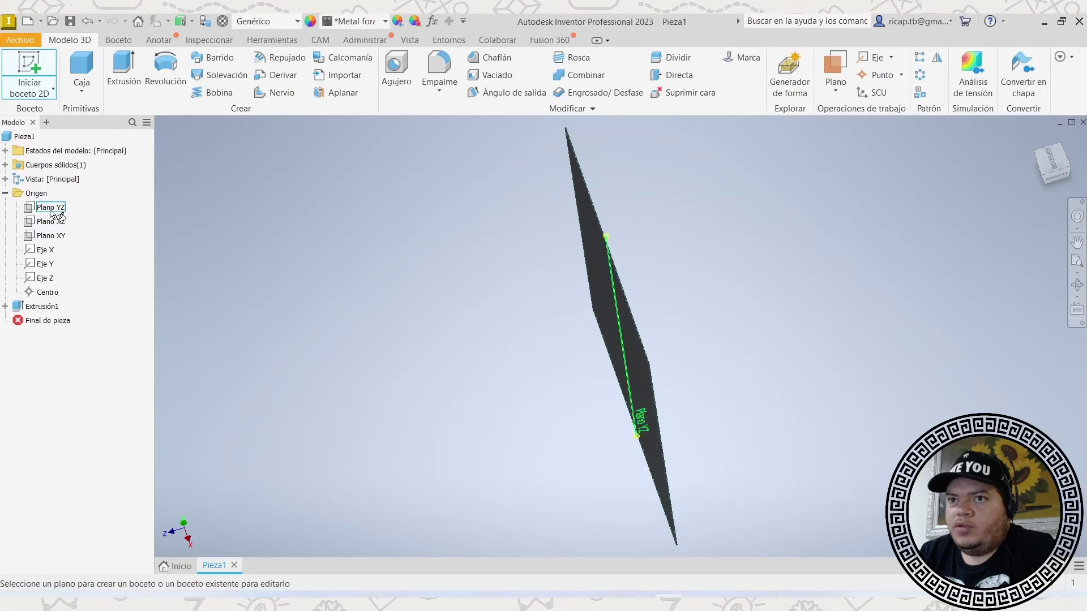
left_click(51, 210)
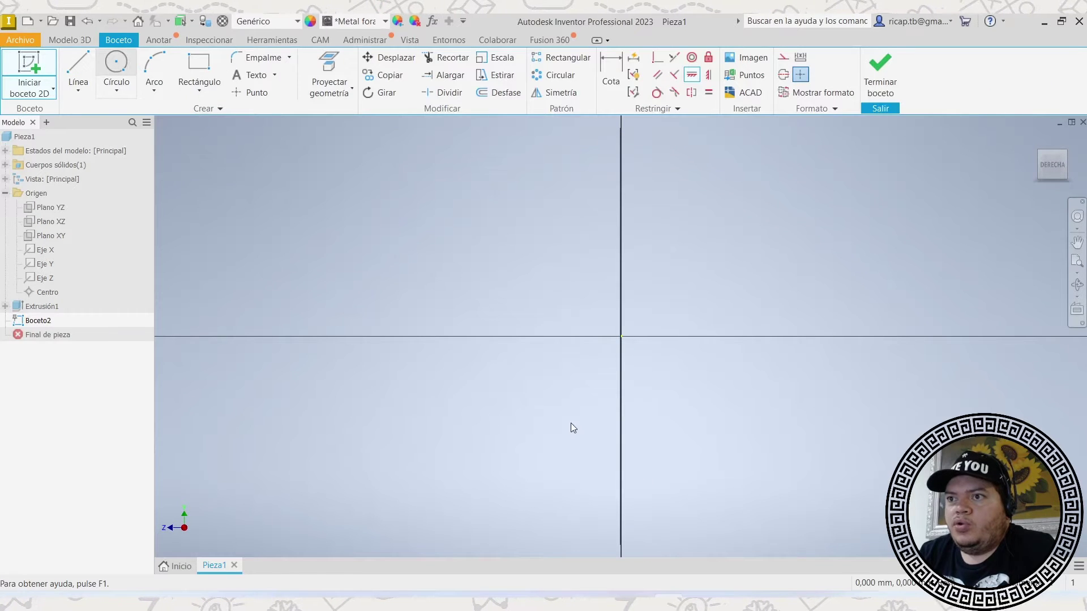
left_click(471, 336)
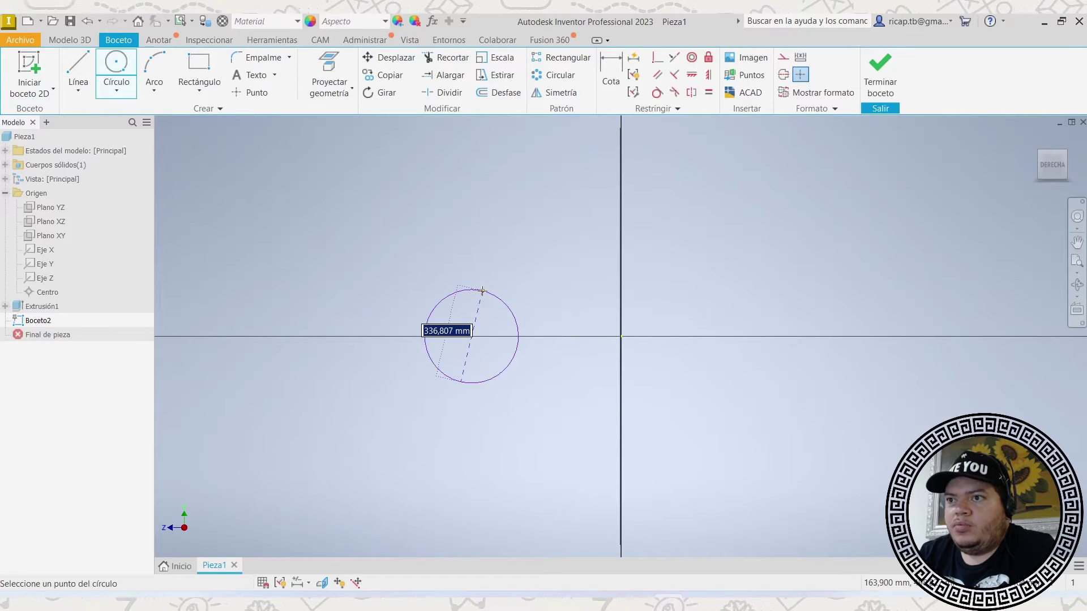
left_click(482, 291)
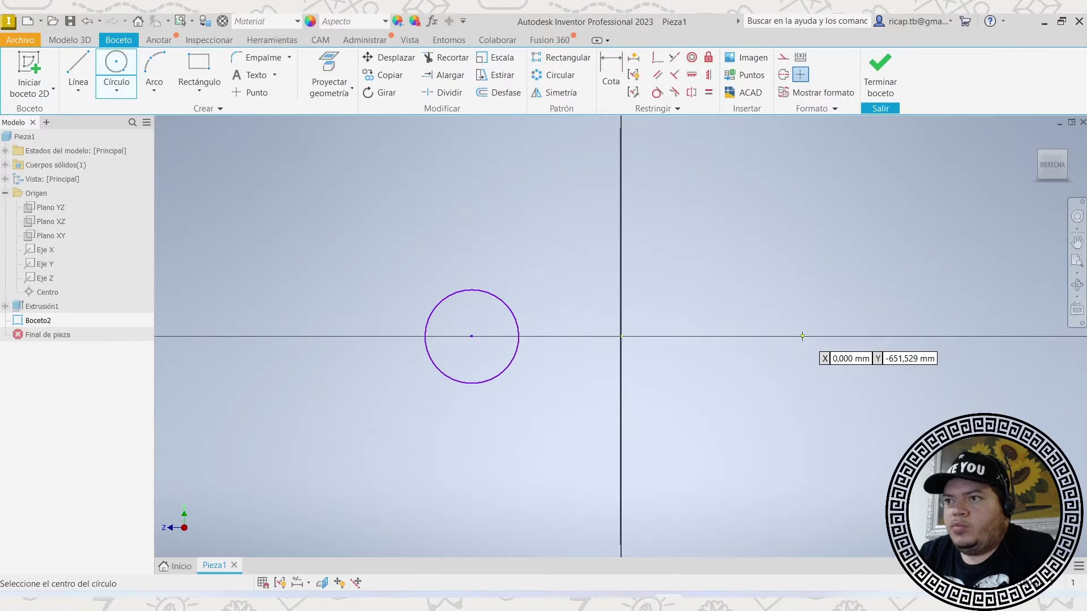
left_click(803, 336)
left_click(818, 299)
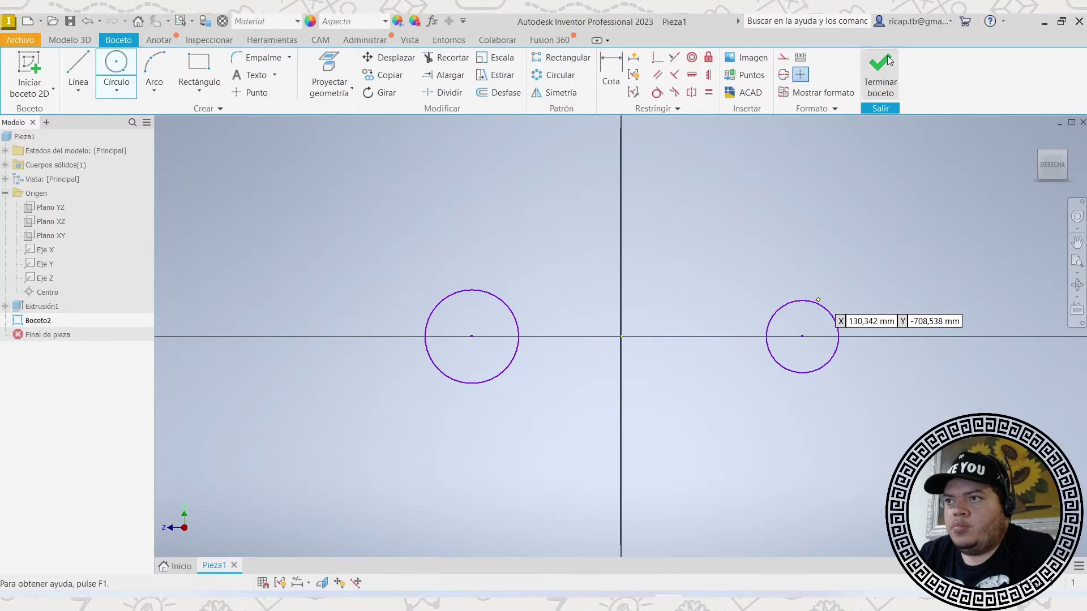
left_click(881, 68)
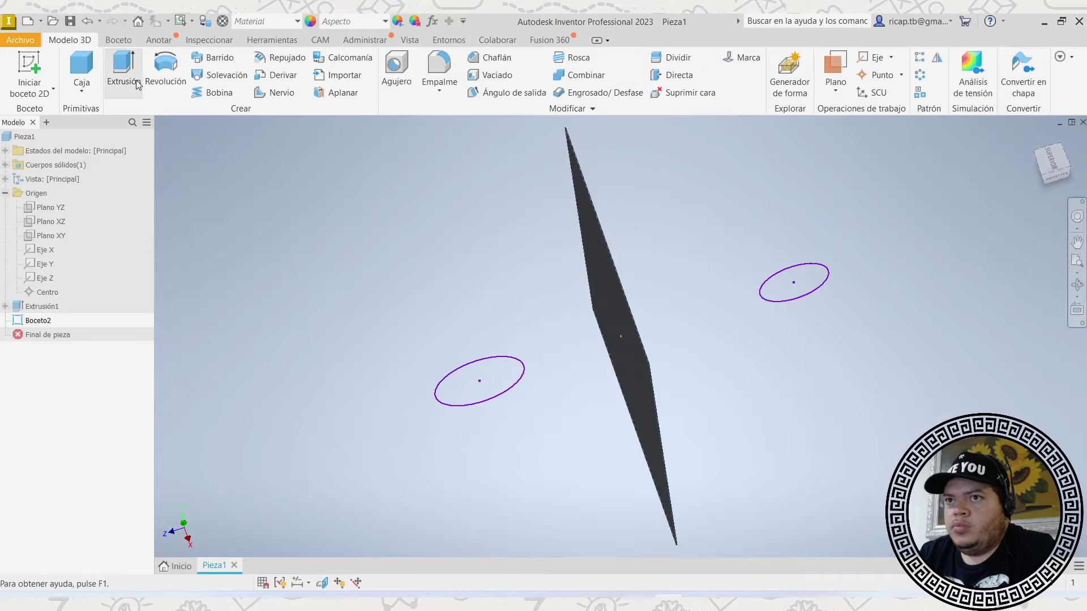
Extrude both circles about 535 mm in the flipped direction as a new solid body.
left_click(121, 67)
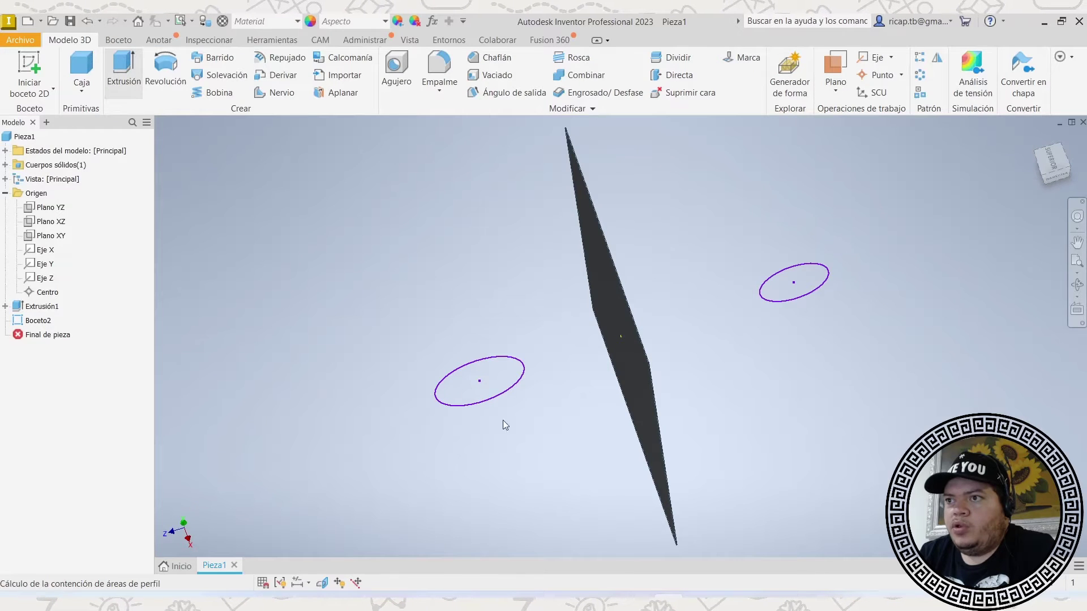
left_click(492, 389)
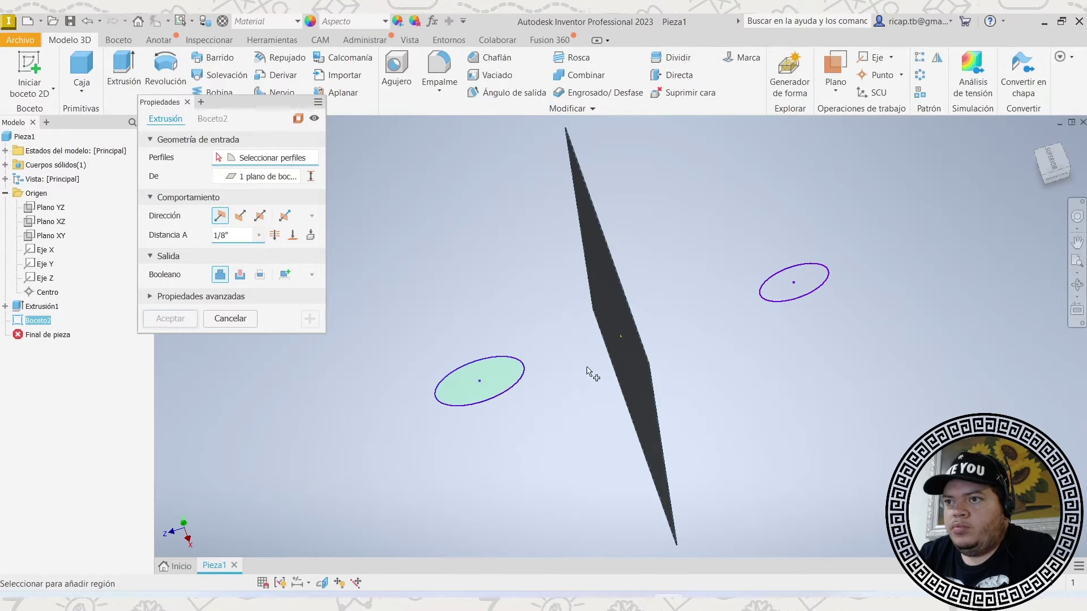
left_click(816, 283)
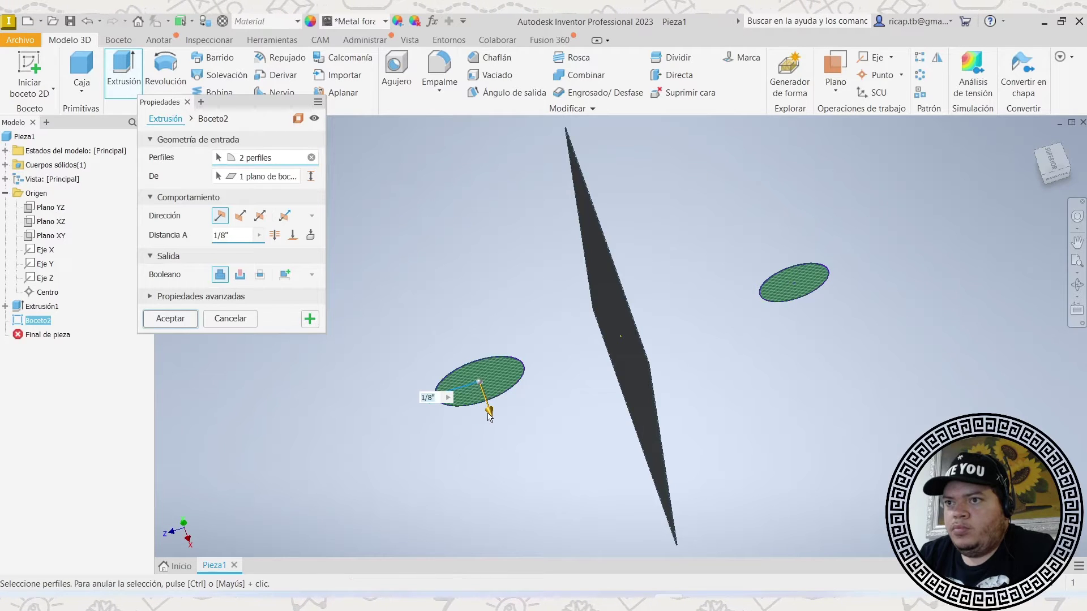
left_click(285, 275)
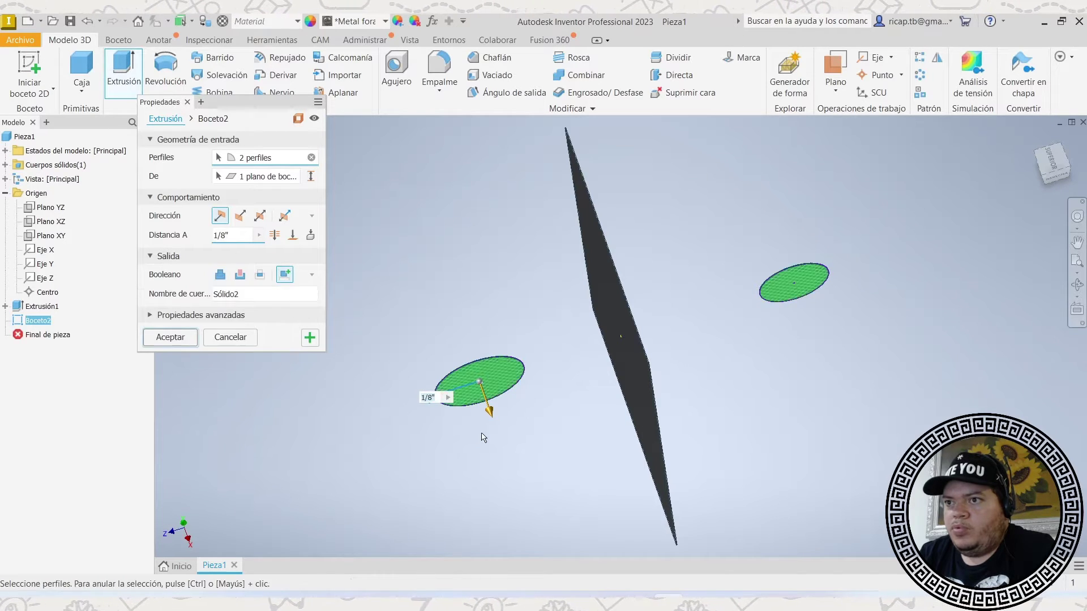
left_click_drag(490, 411, 460, 276)
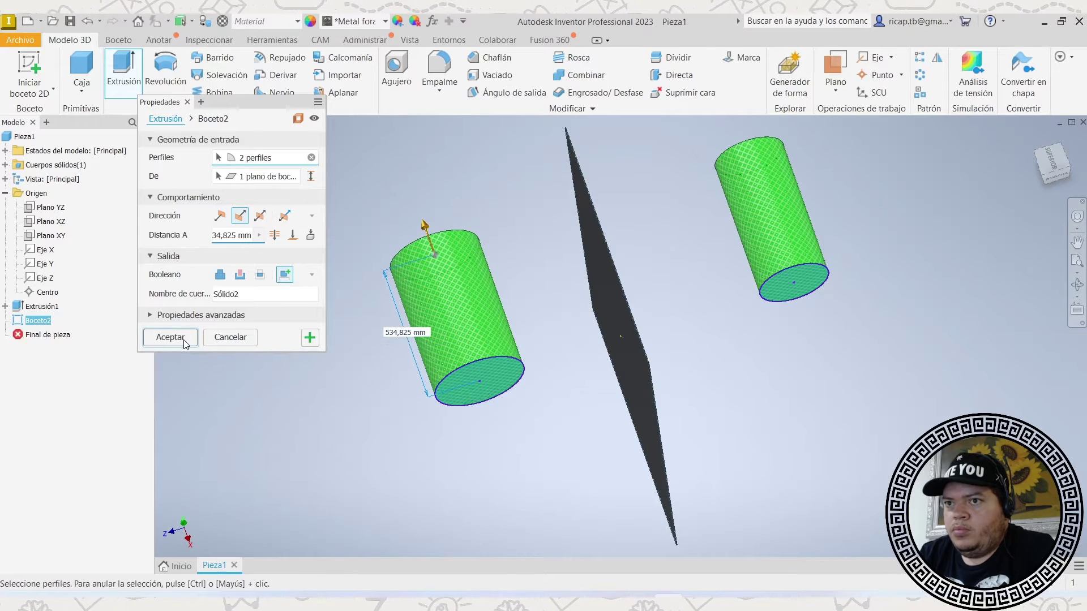
key("Return")
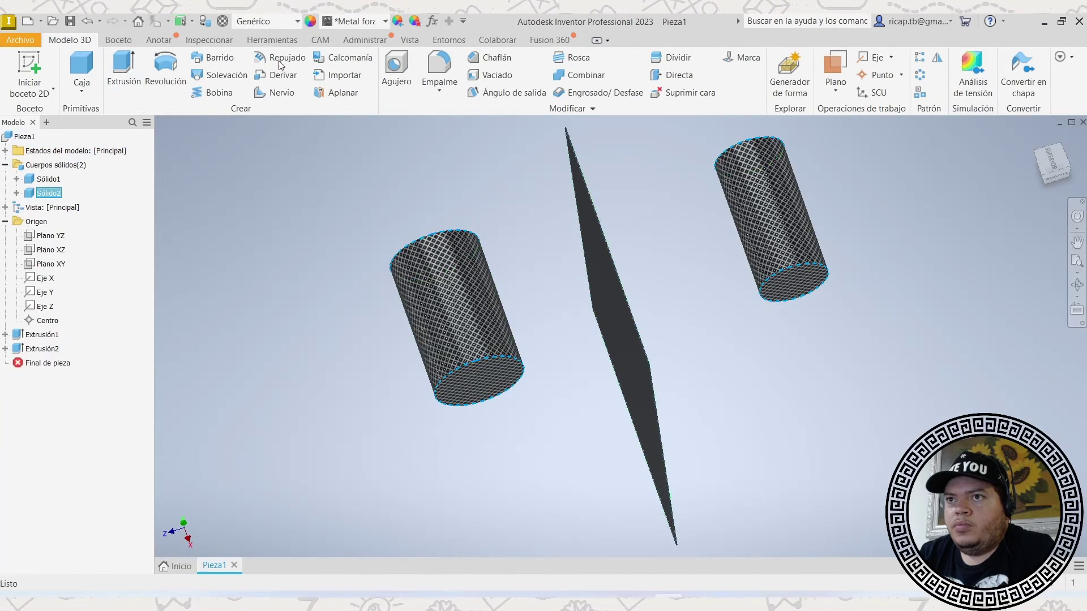
Assign the Valor por defecto appearance to the solid body of the two cylinders.
left_click(414, 21)
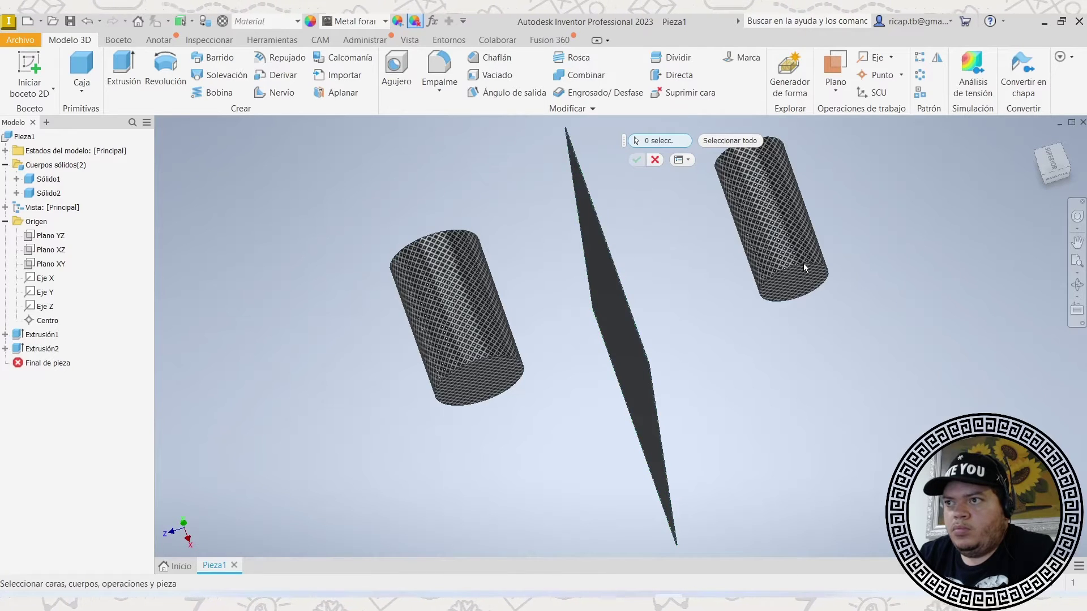
left_click(655, 160)
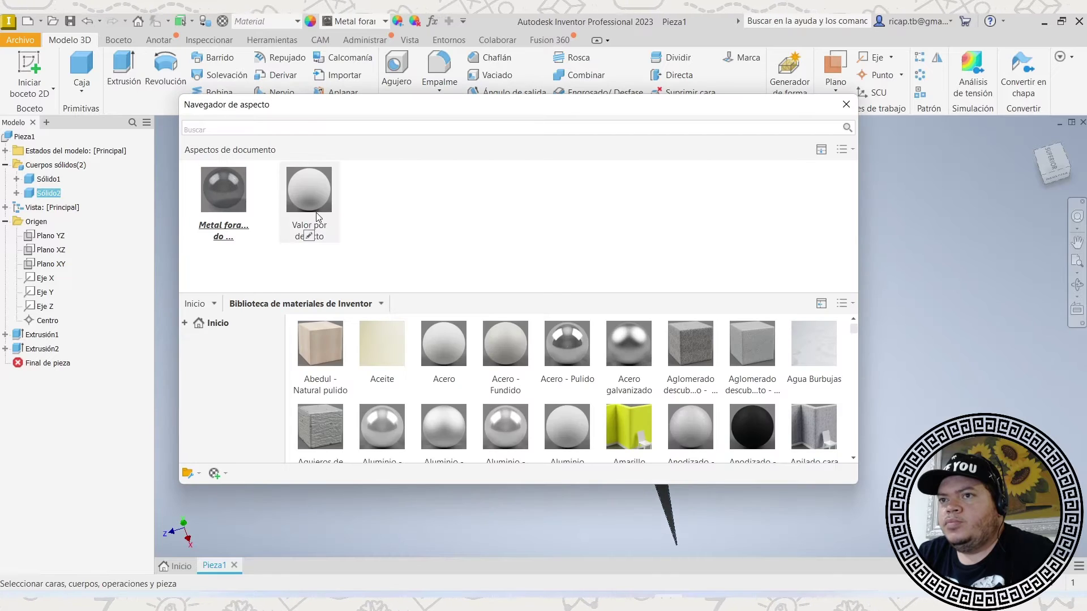
left_click(316, 217)
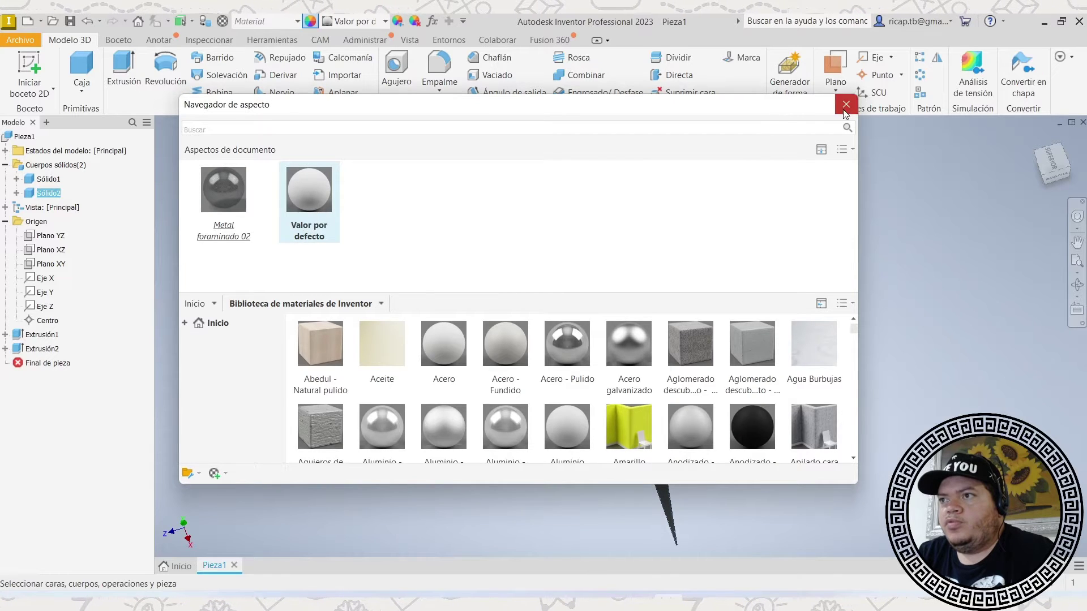
left_click(845, 106)
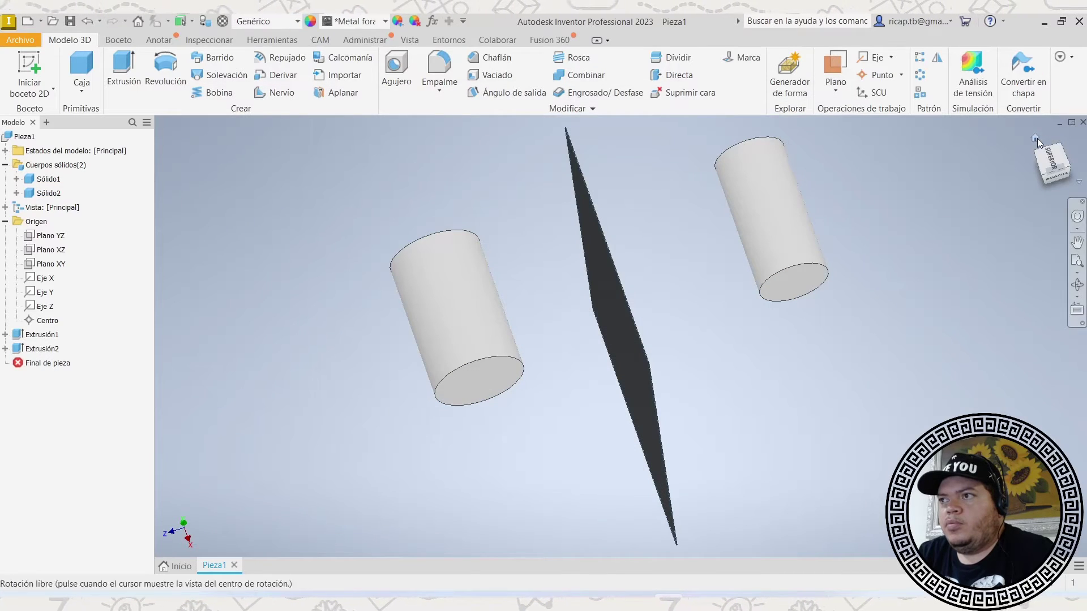
Examine how the cylinders show through the mesh openings from the front and back of the plate.
left_click(1037, 140)
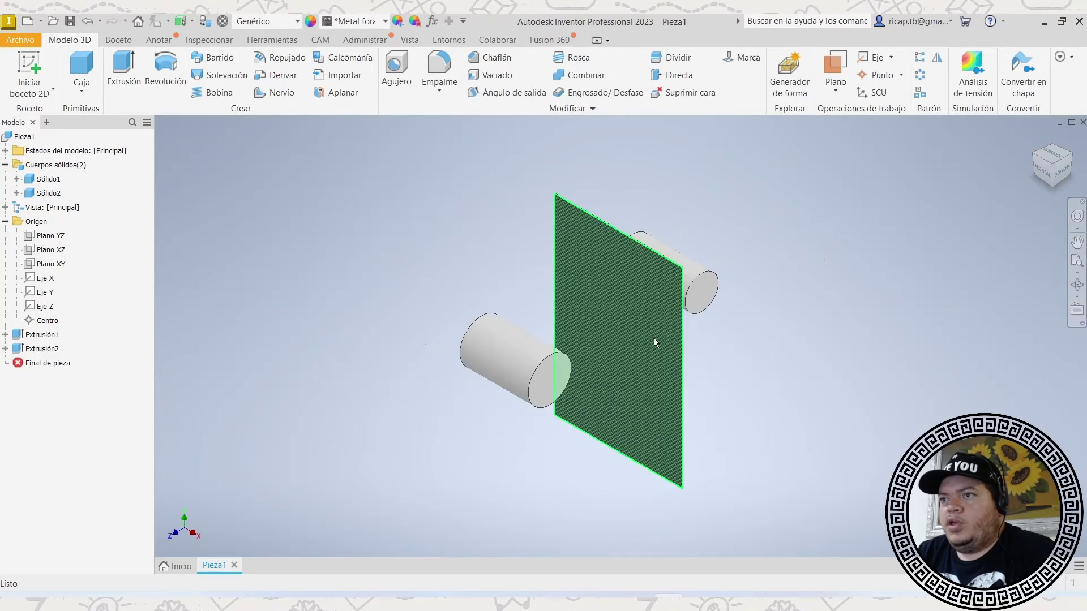
mouse_move(653, 338)
middle_mouse_down("shift")
mouse_move(700, 307)
mouse_move(711, 323)
mouse_move(650, 311)
middle_mouse_up("shift")
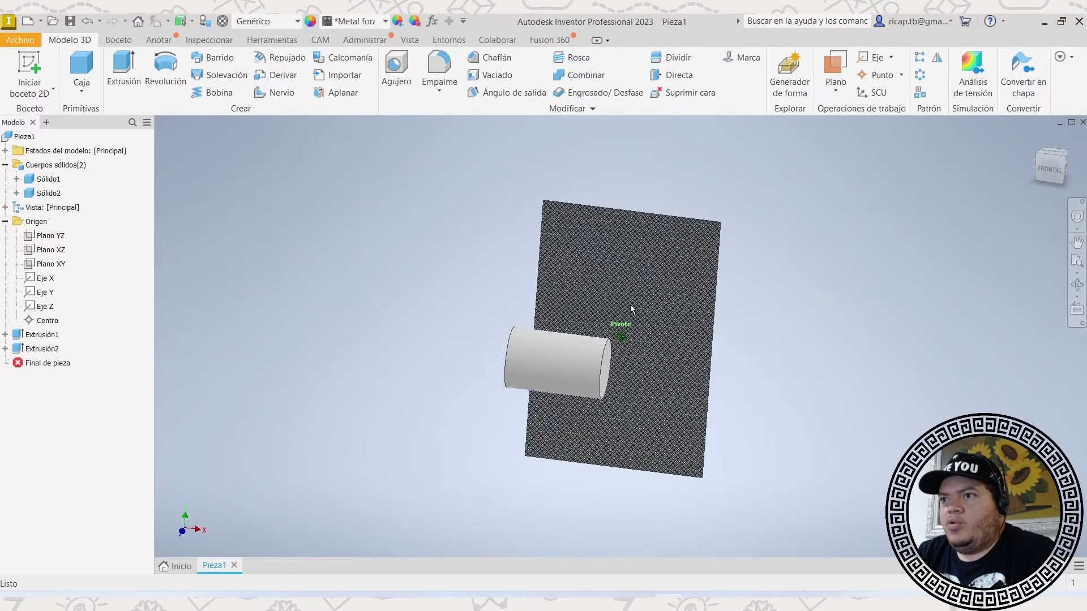
scroll(630, 305, "up", 6)
middle_click_drag(724, 292, 698, 283, "shift")
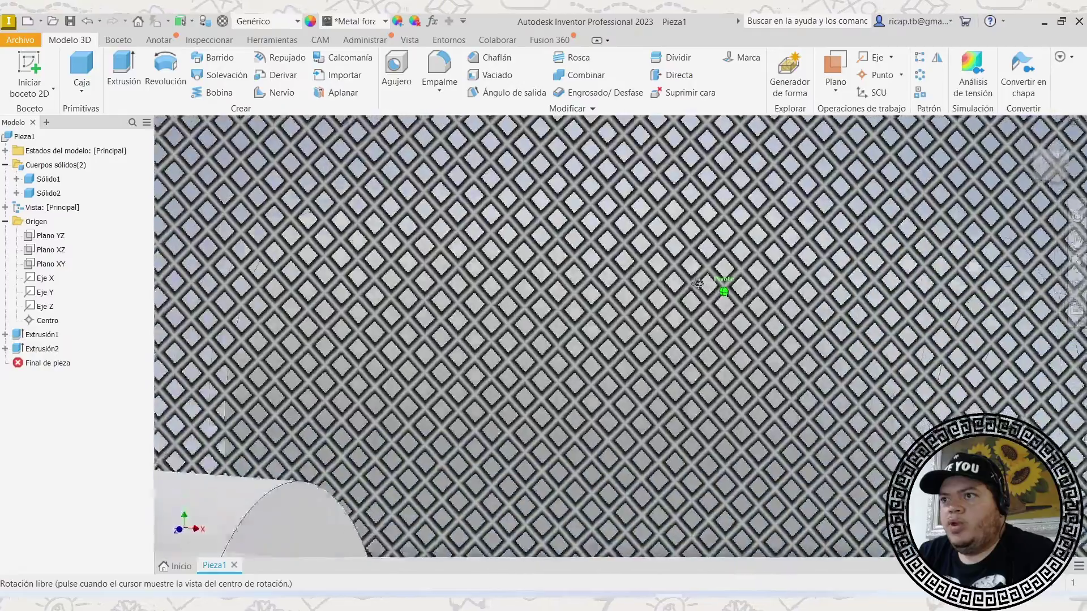
scroll(694, 289, "down", 4)
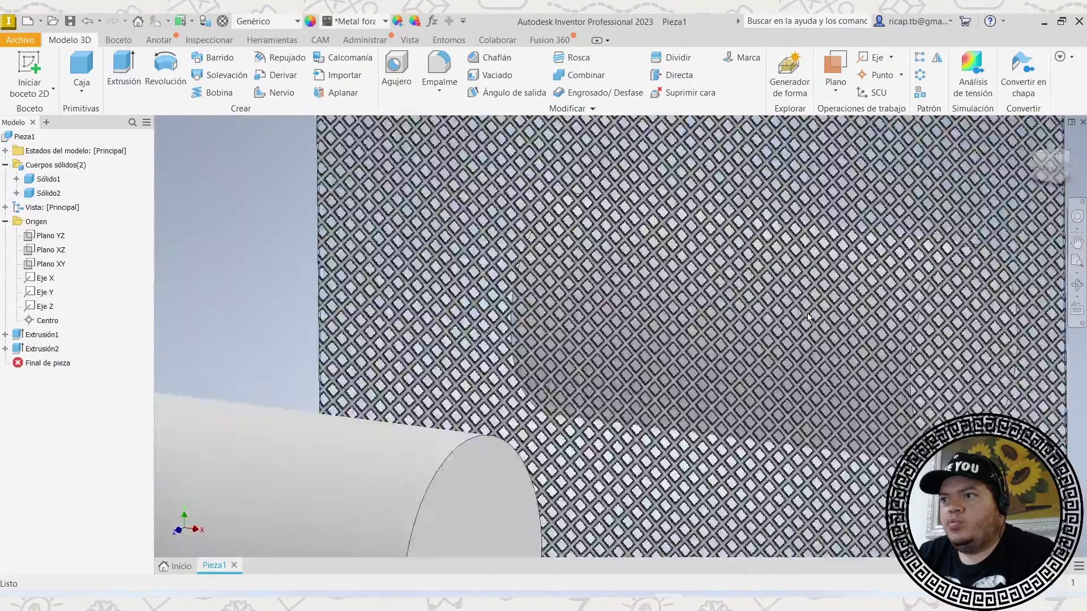
scroll(808, 314, "down", 4)
mouse_move(858, 319)
middle_mouse_down("shift")
mouse_move(718, 305)
mouse_move(649, 315)
mouse_move(719, 349)
mouse_move(498, 363)
middle_mouse_up("shift")
scroll(648, 316, "up", 3)
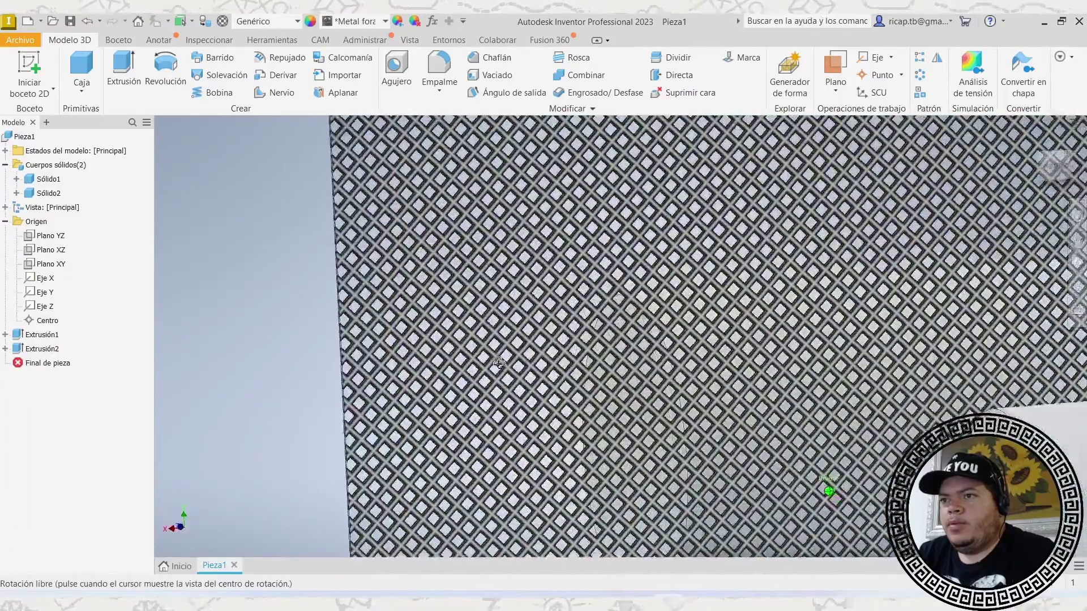
scroll(582, 347, "down", 4)
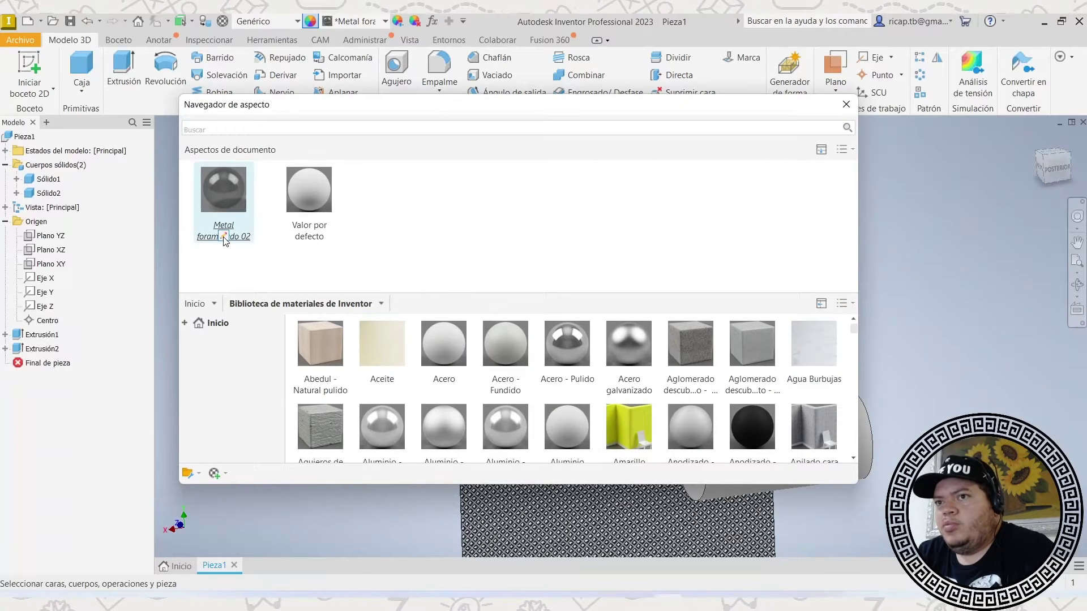
Set the sample size of the Screen_2.png image texture in the Metal foraminado 02 appearance to 4 in.
left_click(223, 236)
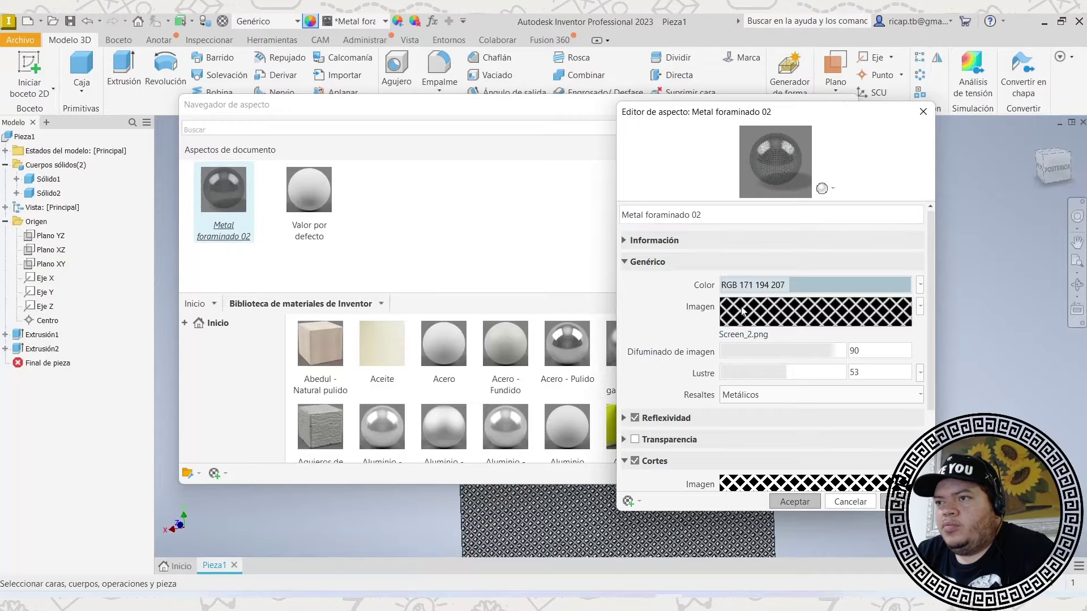
left_click(743, 311)
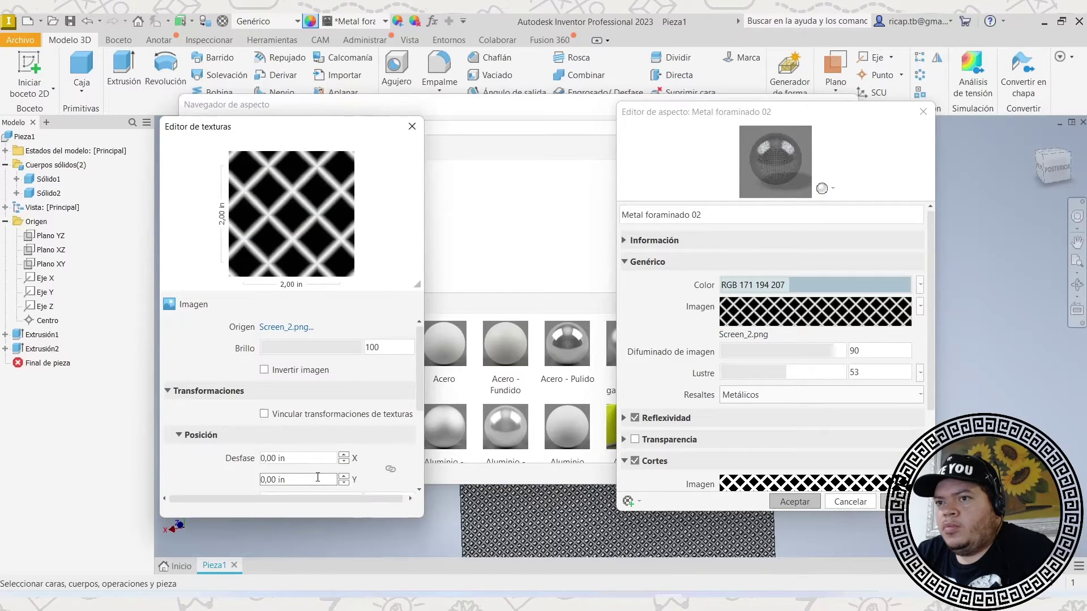
left_click_drag(423, 360, 419, 432)
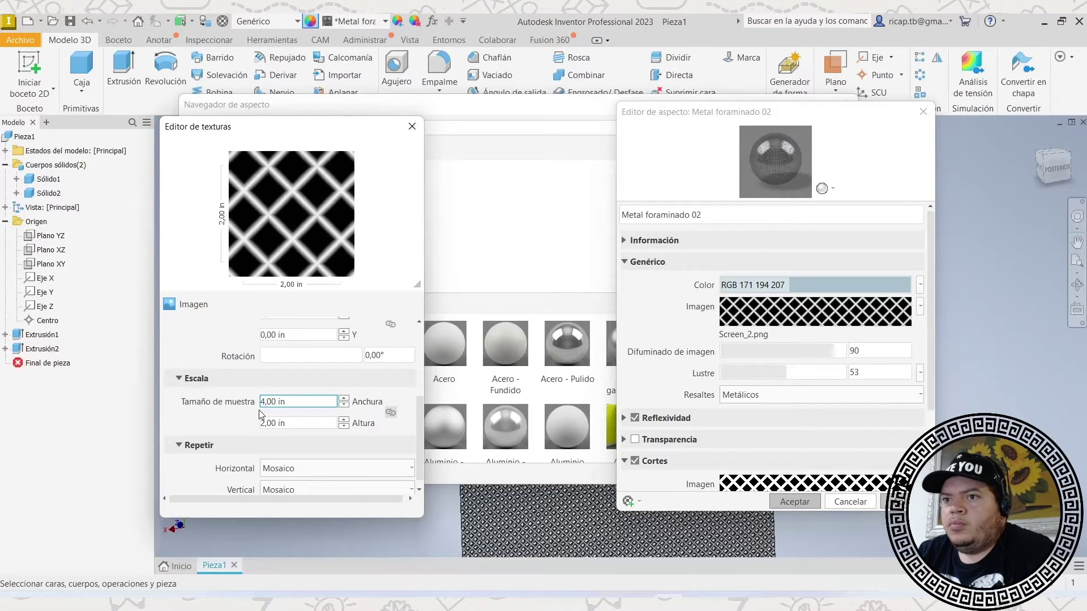
left_click(305, 419)
left_click(412, 126)
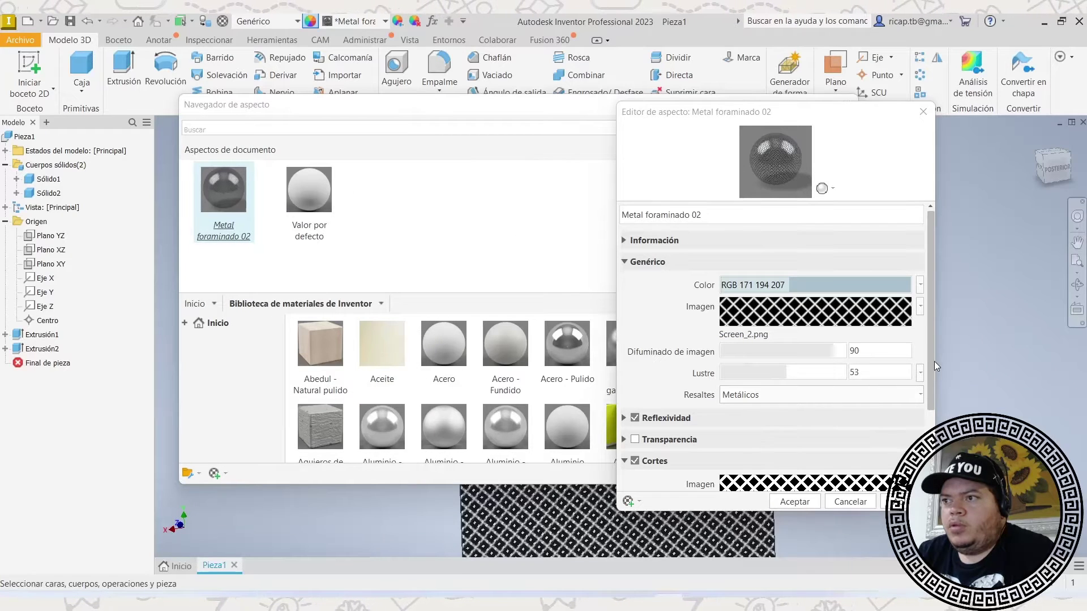
Set the Screen_2_cutouts.png cutout texture's sample size to 4 by 4 in, and close the appearance editor and browser.
scroll(934, 361, "down", 3)
left_click(858, 406)
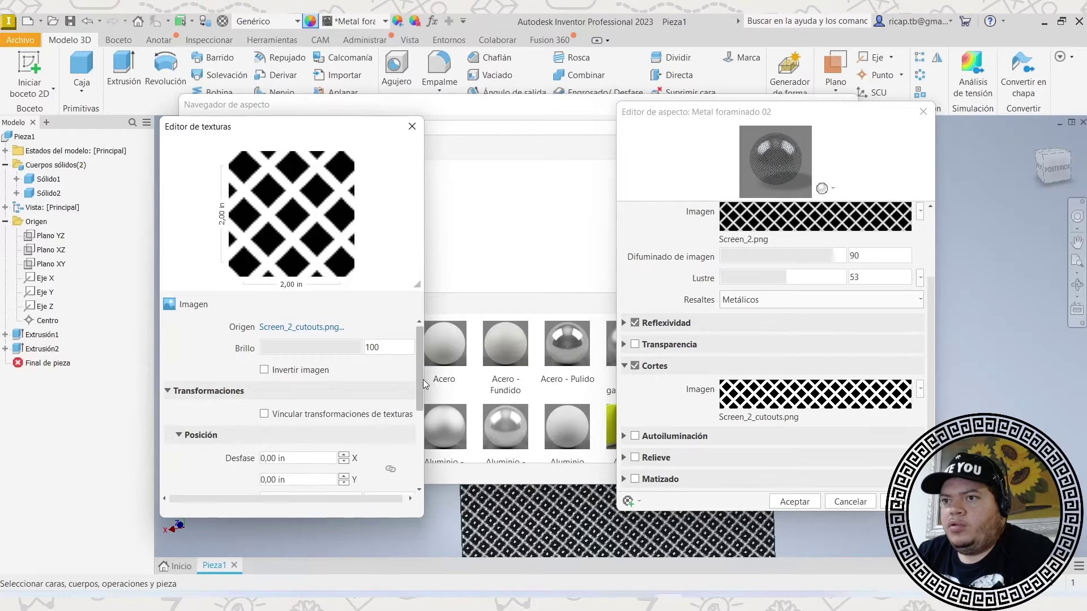
left_click_drag(423, 379, 422, 442)
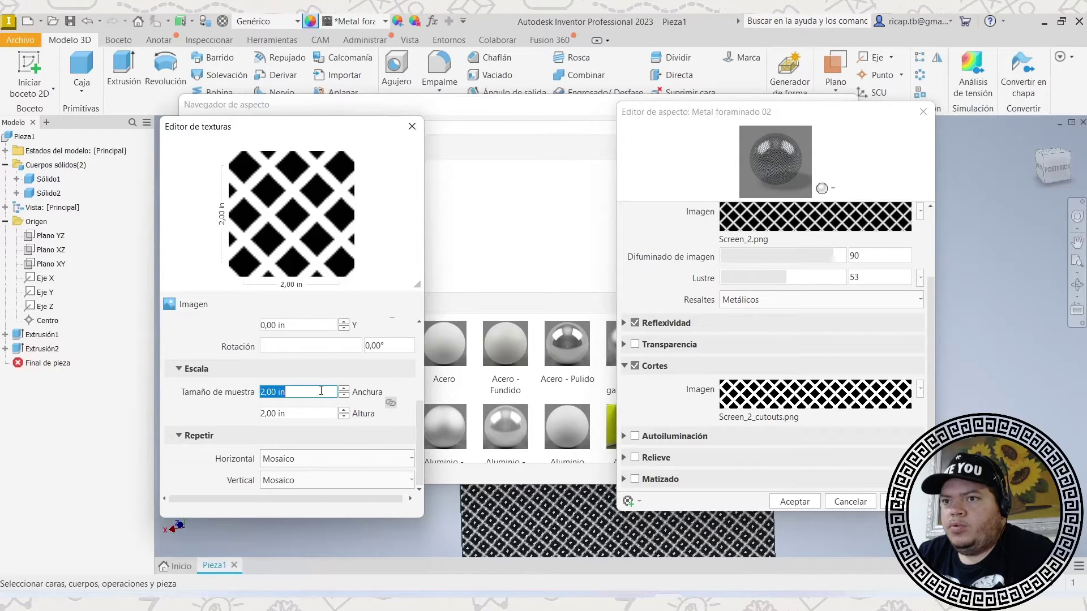
type("4")
key("Tab")
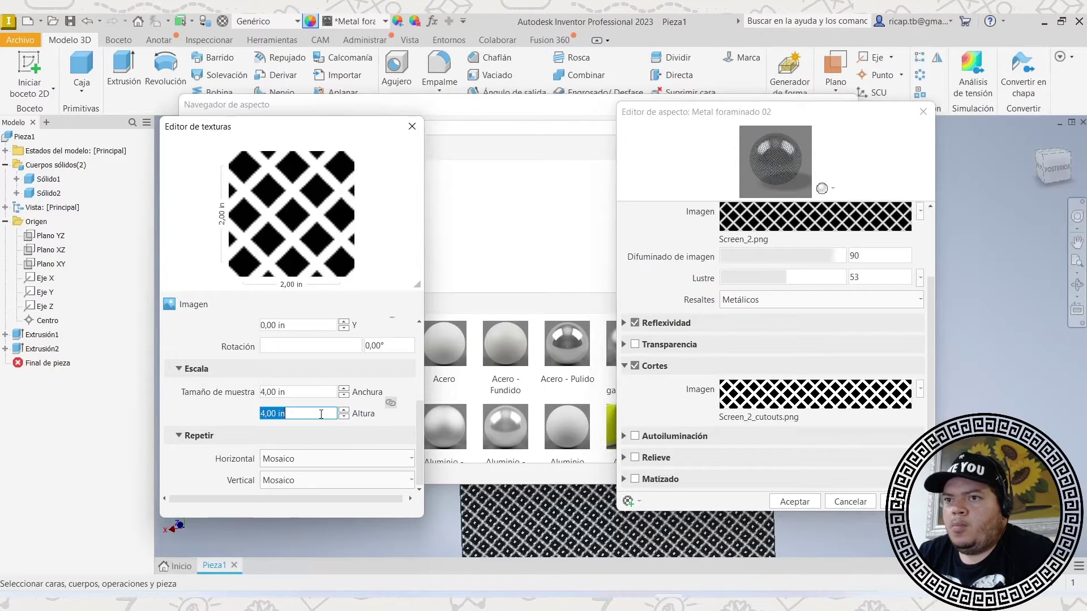
left_click(412, 128)
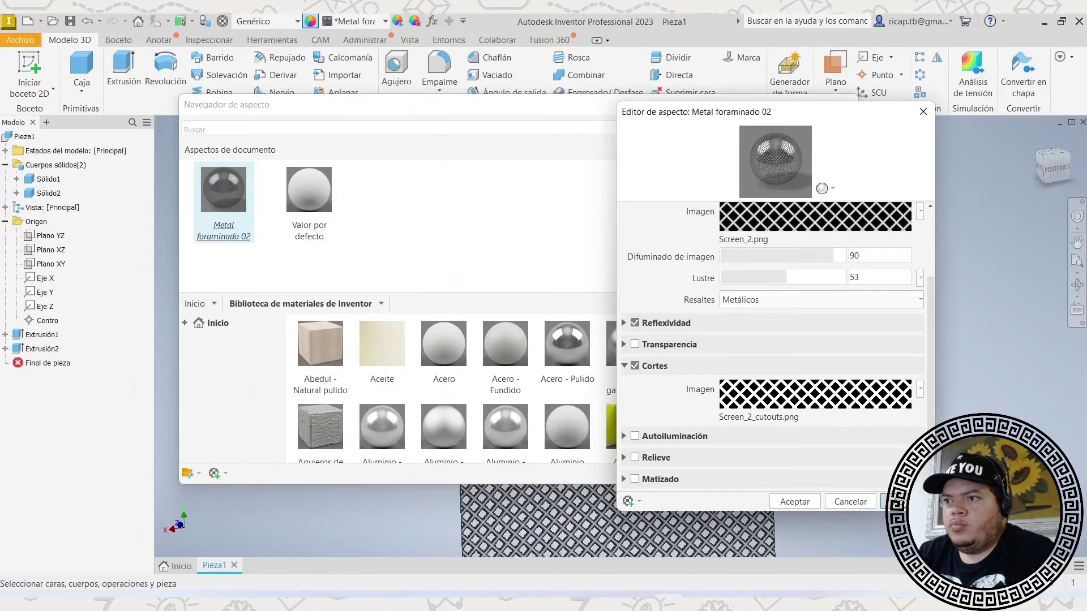
left_click(848, 502)
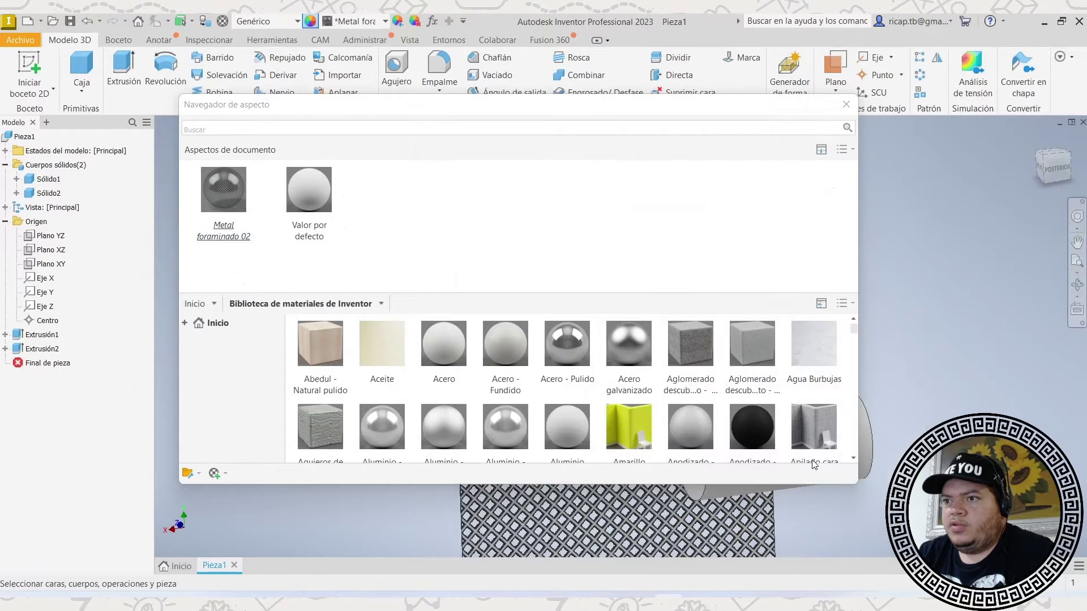
left_click(852, 108)
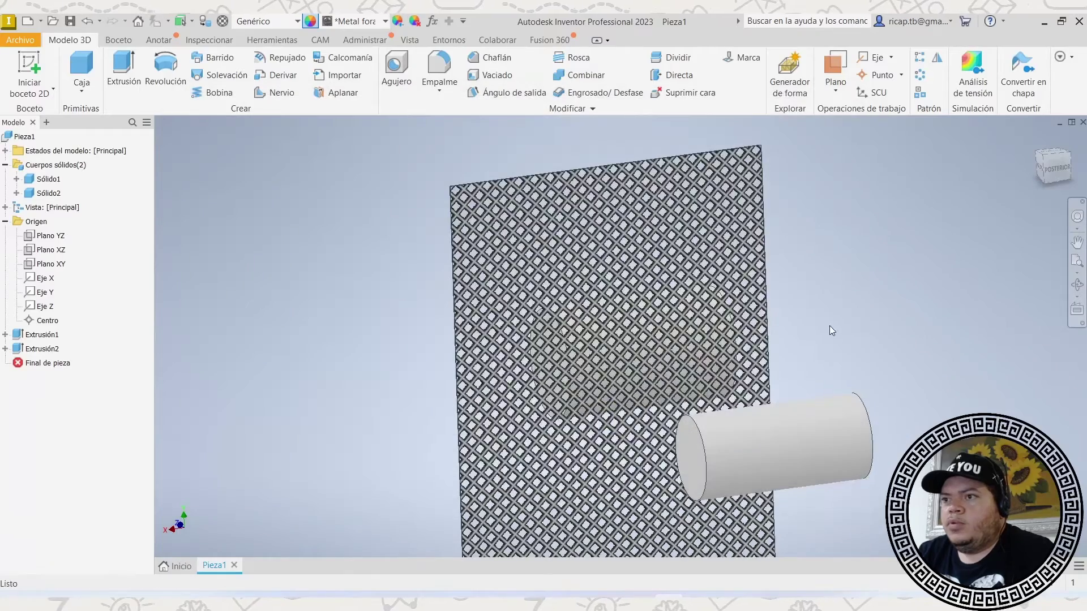
Inspect the enlarged mesh openings close up from the front and from the back of the plate, with the cylinders behind.
middle_click_drag(723, 366, 878, 369, "shift")
scroll(724, 365, "up", 5)
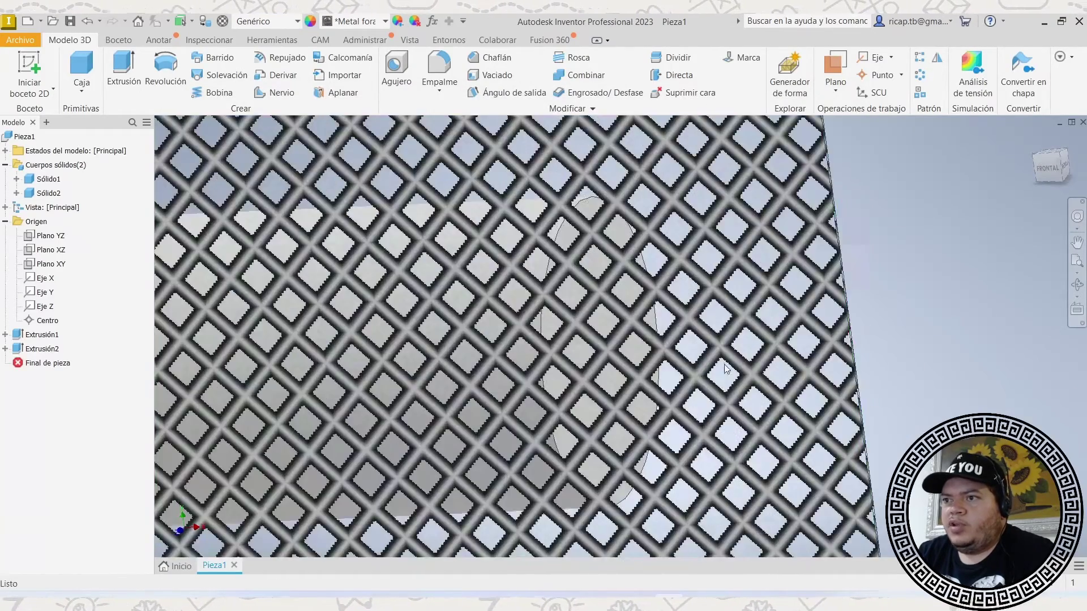
scroll(705, 362, "down", 8)
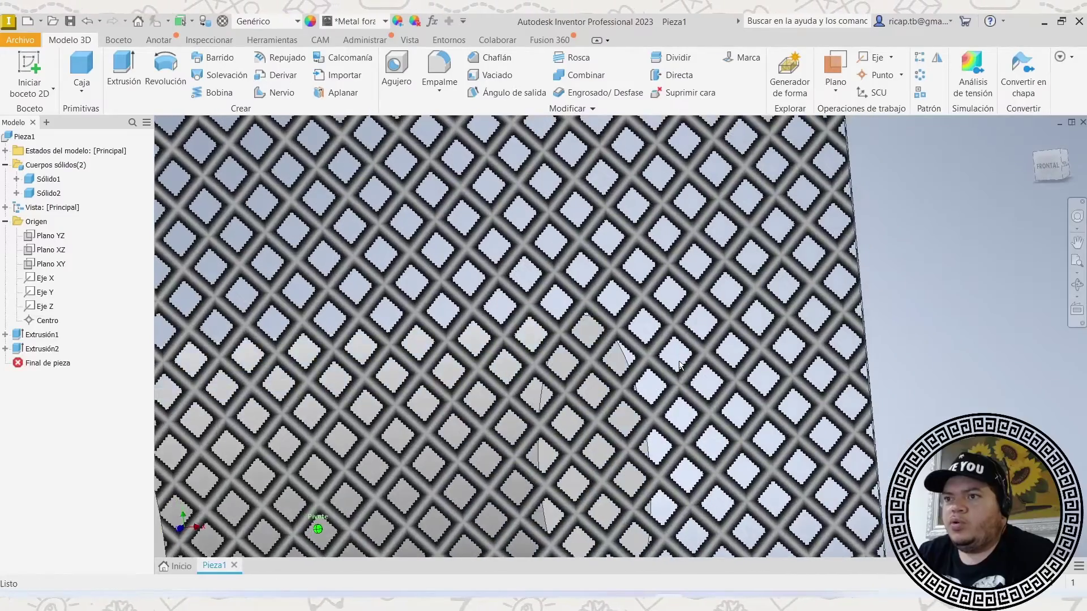
key("Escape")
middle_click_drag(543, 423, 478, 375, "shift")
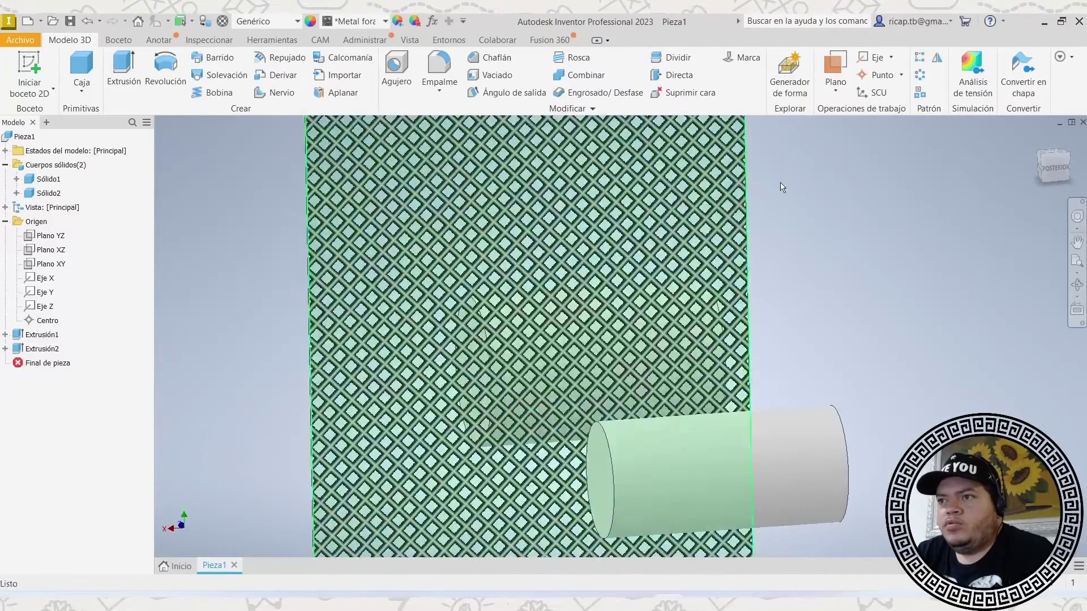
Adjust the plate's Metal foraminado 02 appearance to a green tint of RGB 82, 161, 48.
scroll(765, 267, "down", 3)
left_click(736, 249)
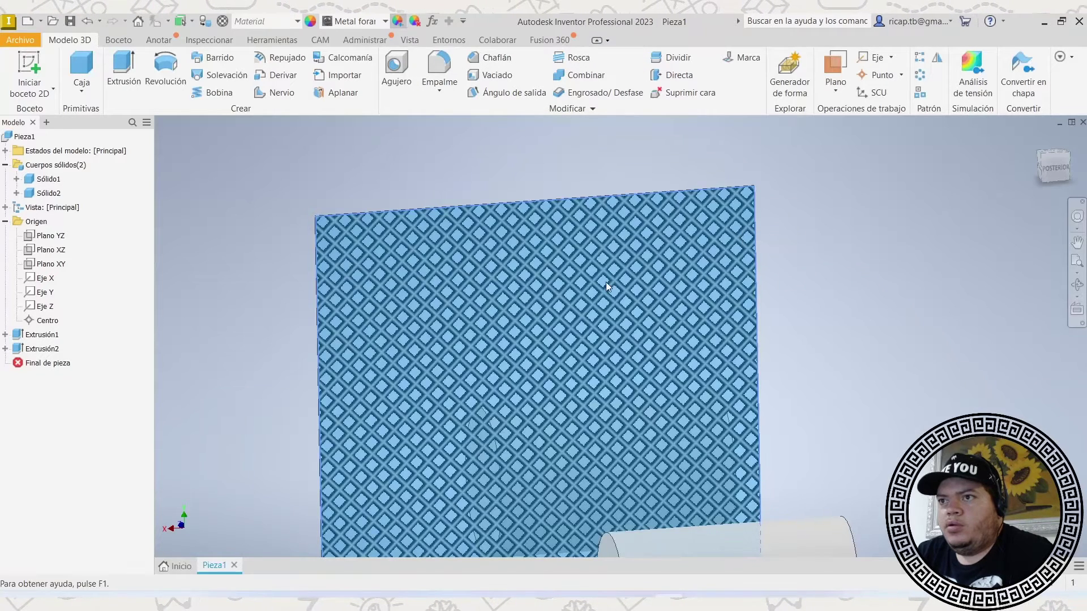
left_click(713, 259)
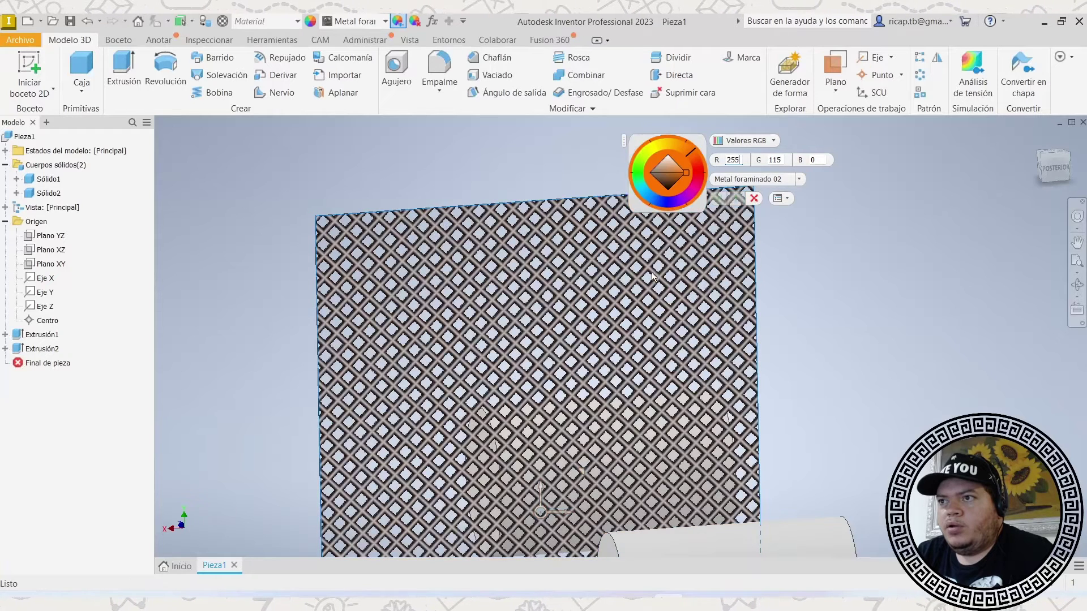
left_click(641, 168)
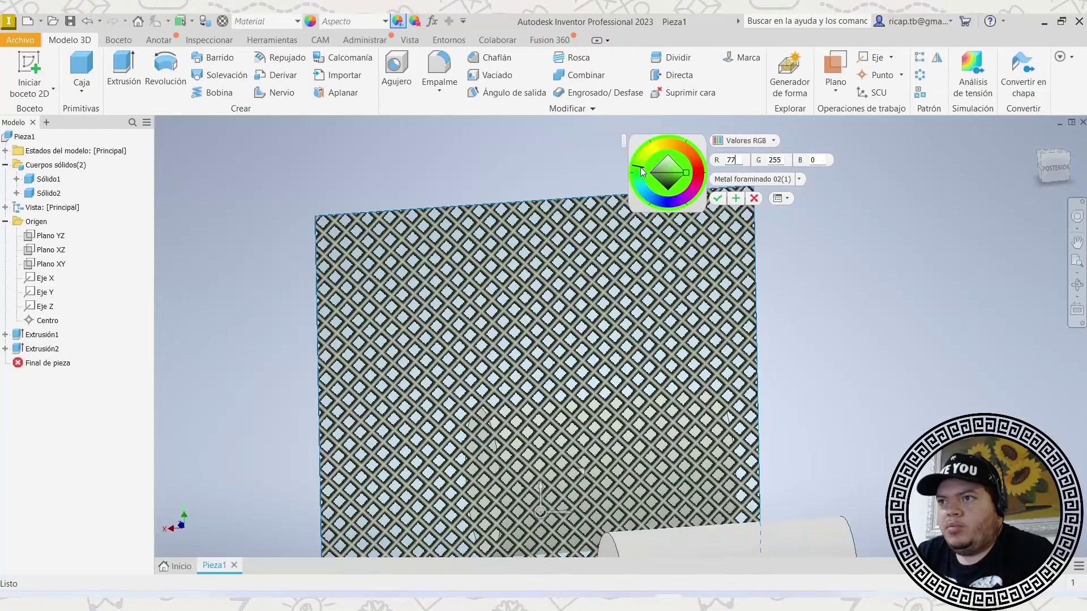
left_click_drag(690, 179, 673, 177)
middle_click_drag(538, 252, 629, 251, "shift")
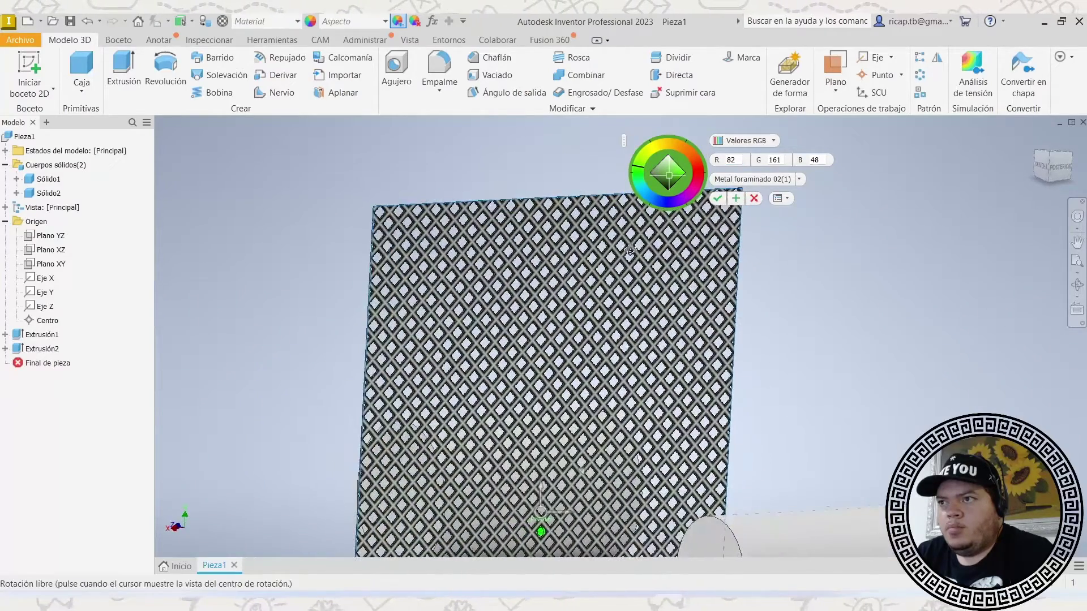
left_click(718, 199)
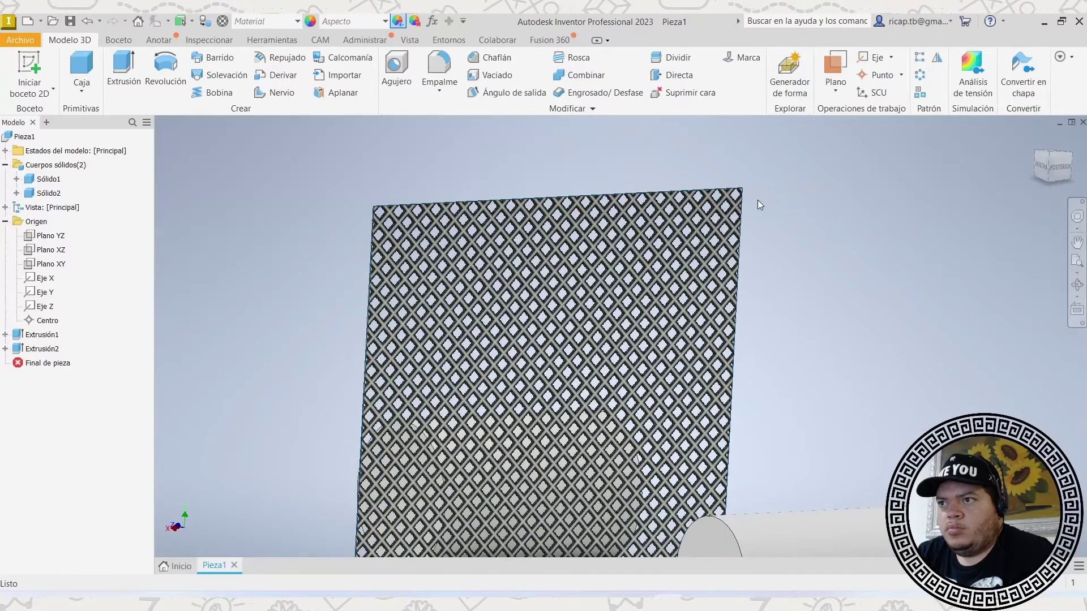
scroll(748, 201, "up", 5)
scroll(725, 200, "down", 5)
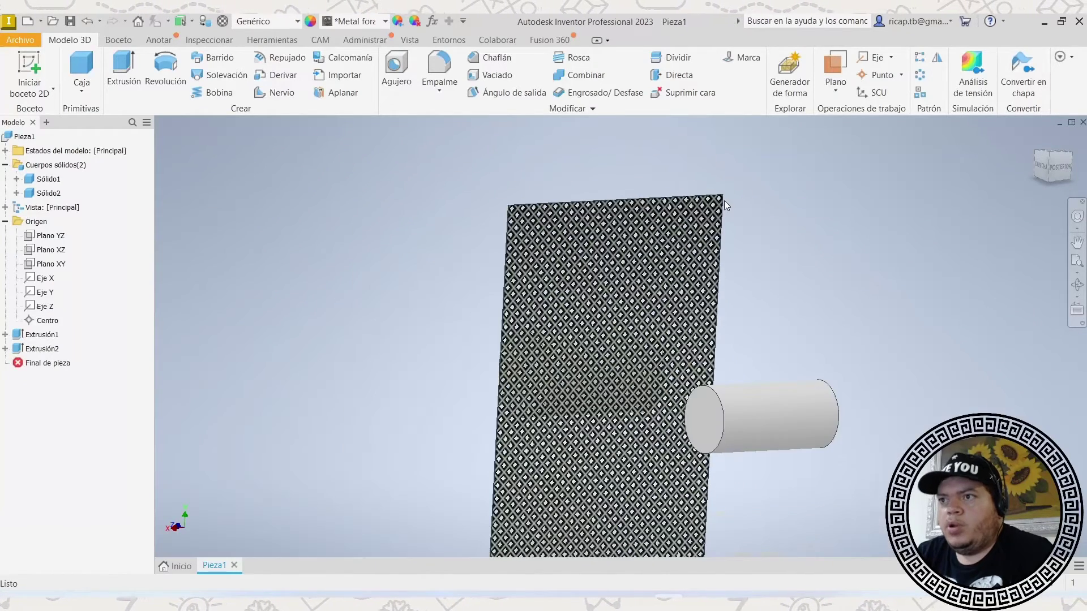
Change the Metal foraminado 02(1) appearance's generic colour to yellow, RGB 255, 255, 0, and close the appearance browser.
left_click(310, 24)
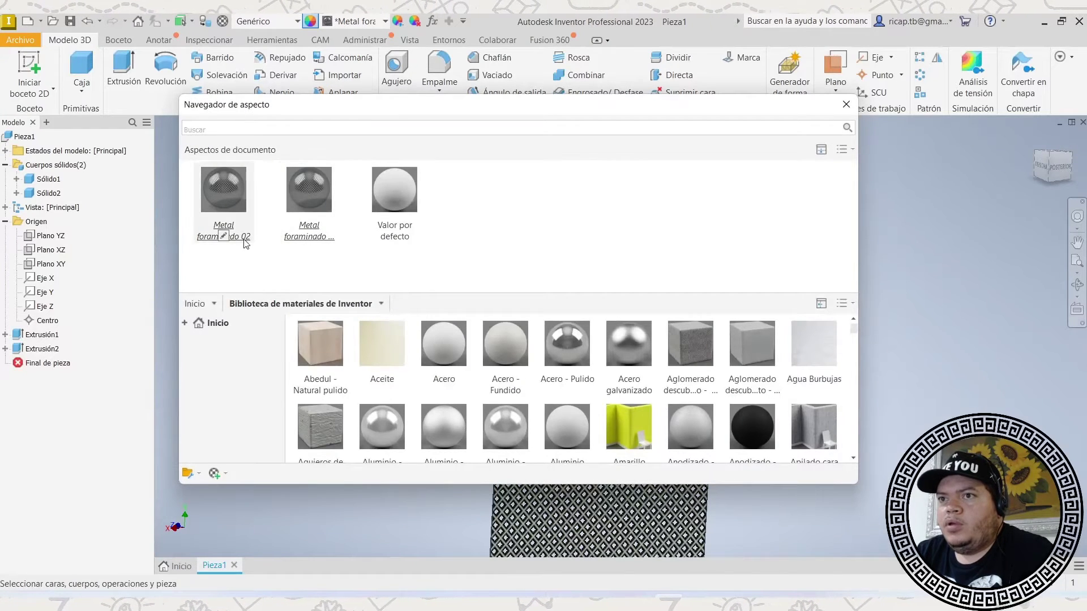
left_click(620, 525)
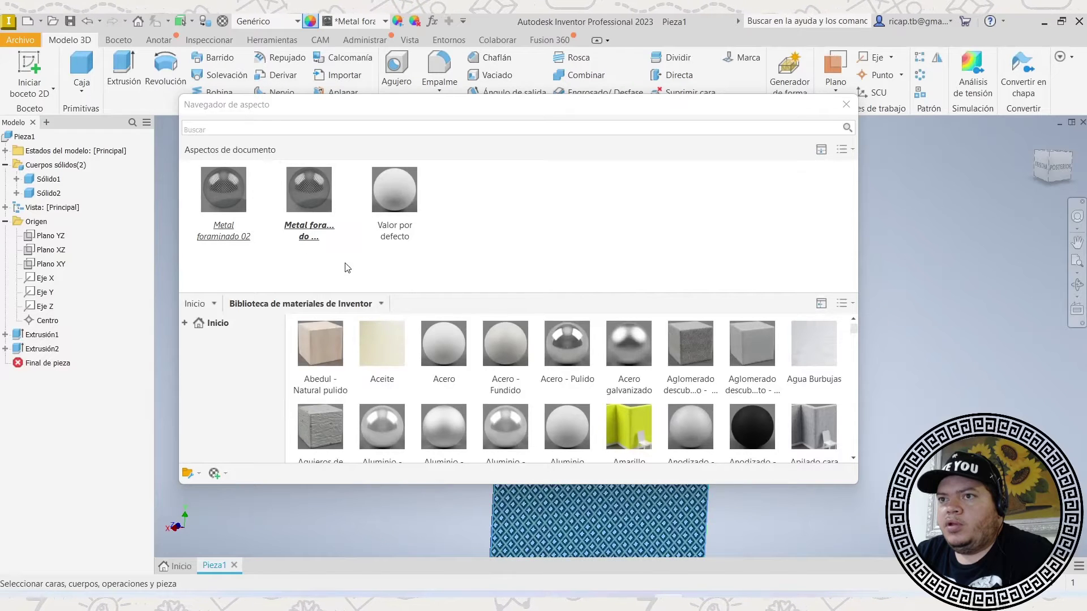
left_click(309, 236)
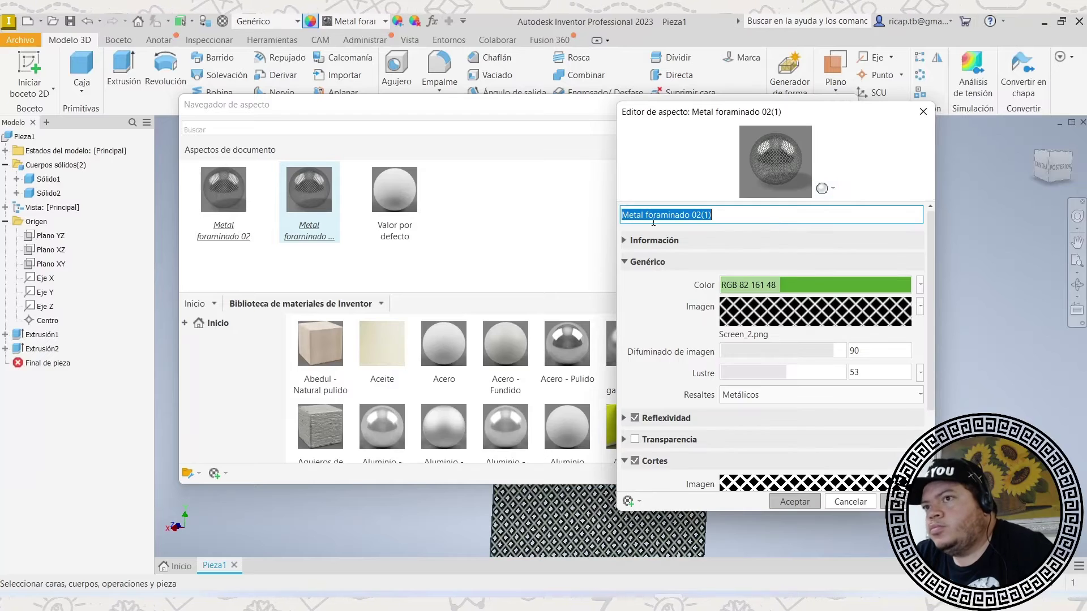
left_click(763, 288)
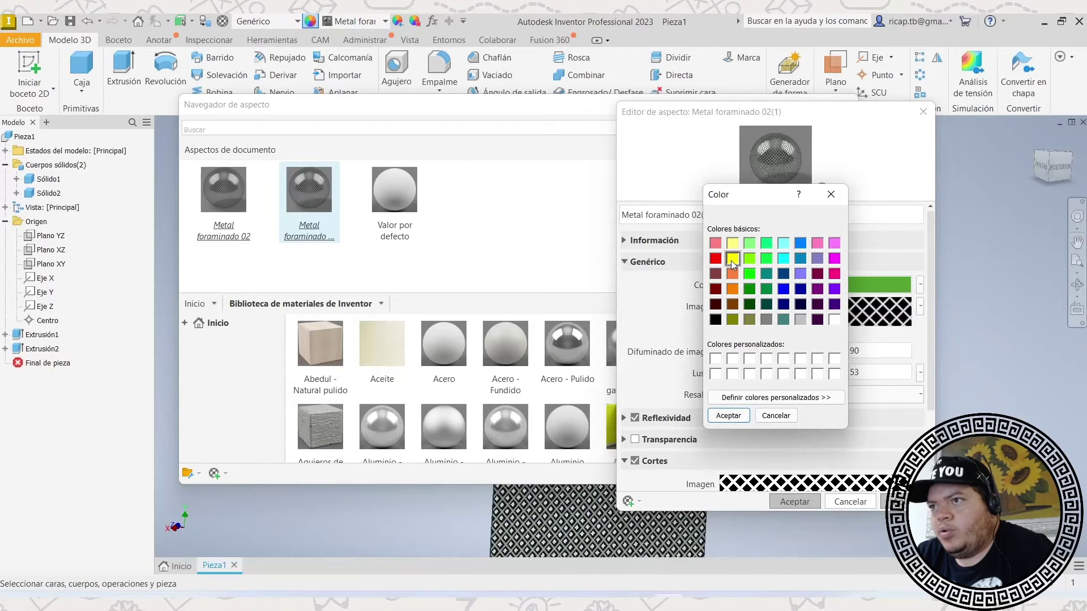
left_click(731, 417)
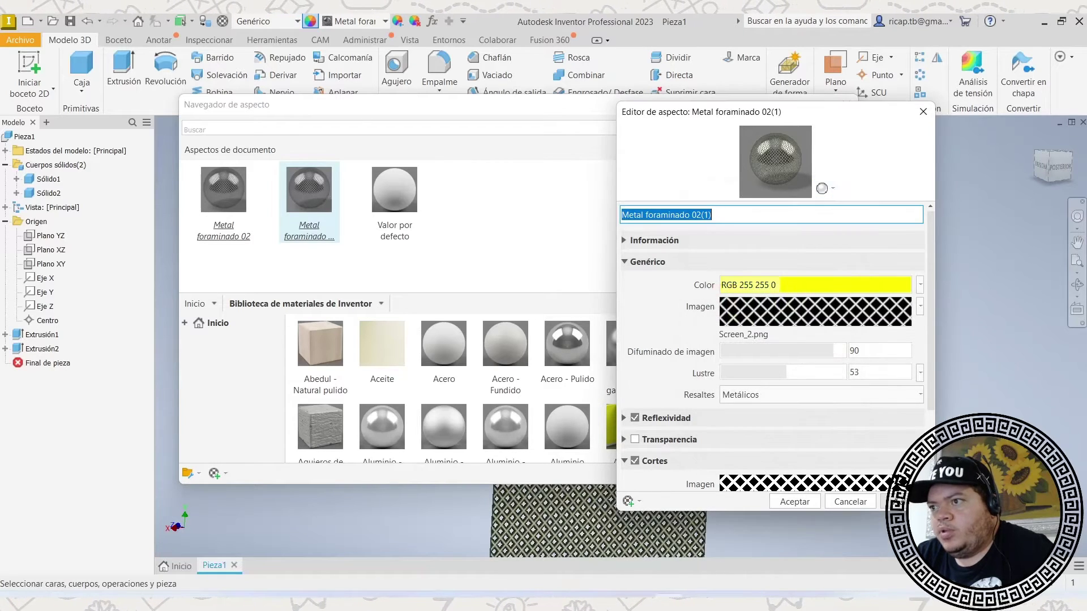
left_click(795, 502)
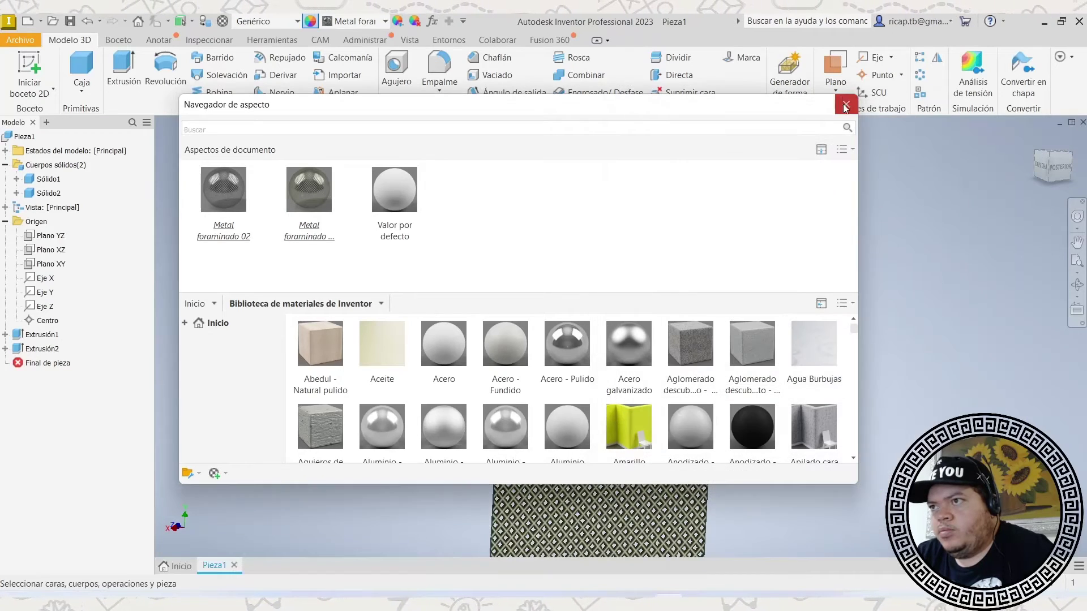
left_click(846, 105)
Examine the recoloured mesh openings and the plate's upper corner and edge thickness close up from the front and back.
scroll(807, 204, "up", 5)
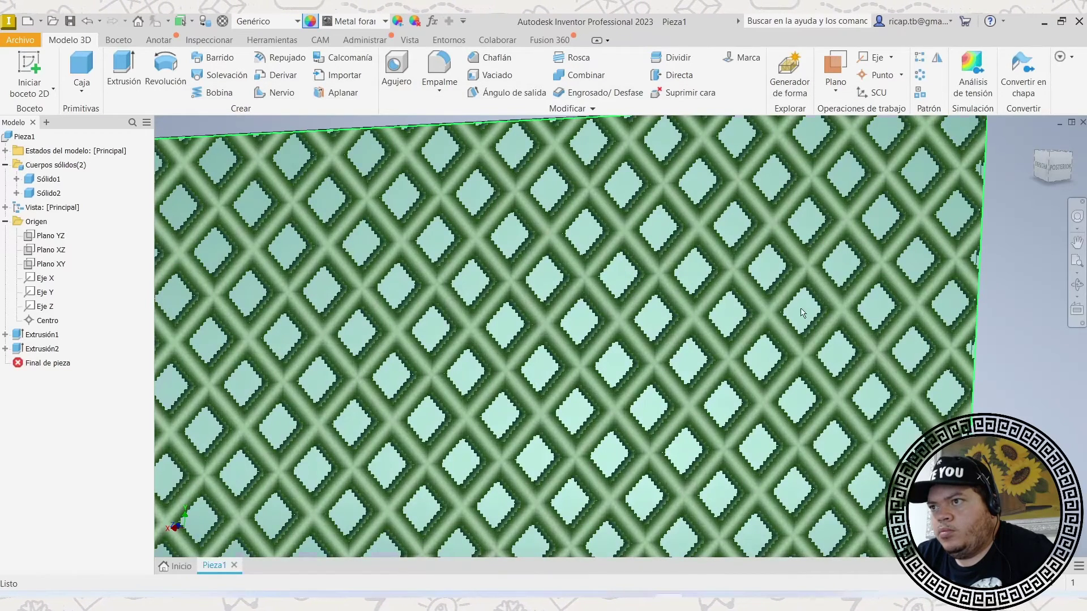
scroll(776, 336, "down", 5)
middle_click_drag(777, 335, 815, 391, "shift")
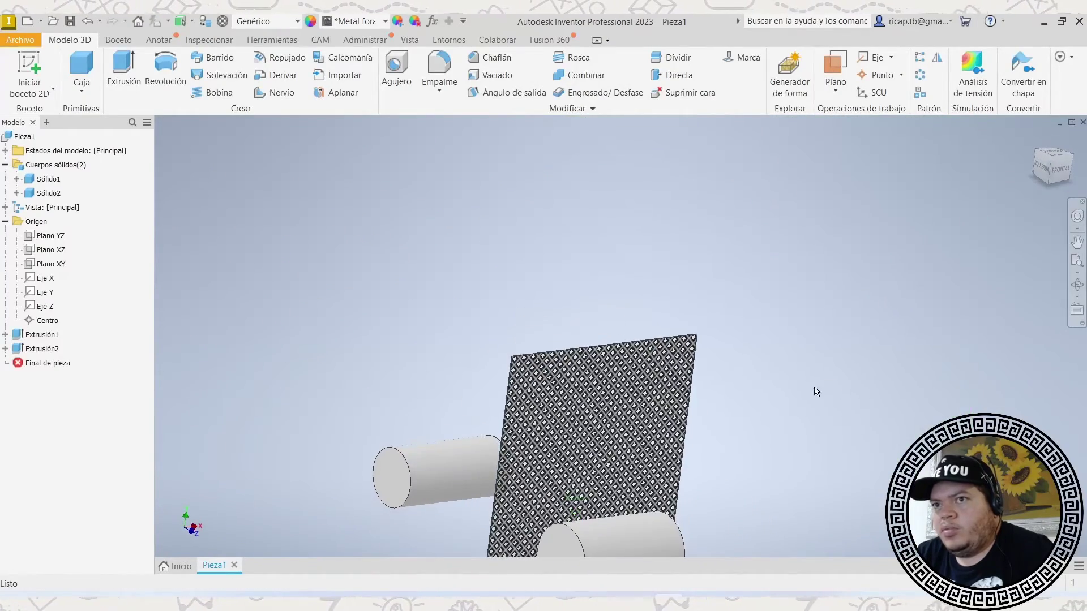
scroll(691, 363, "up", 5)
scroll(762, 263, "down", 2)
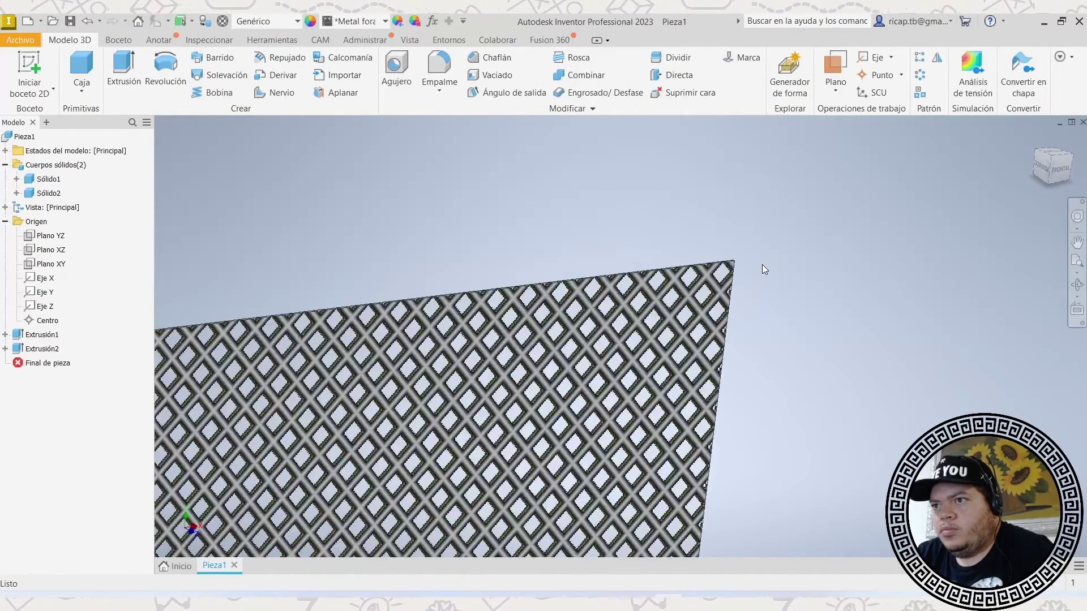
middle_click_drag(762, 264, 616, 291, "shift")
scroll(528, 292, "up", 6)
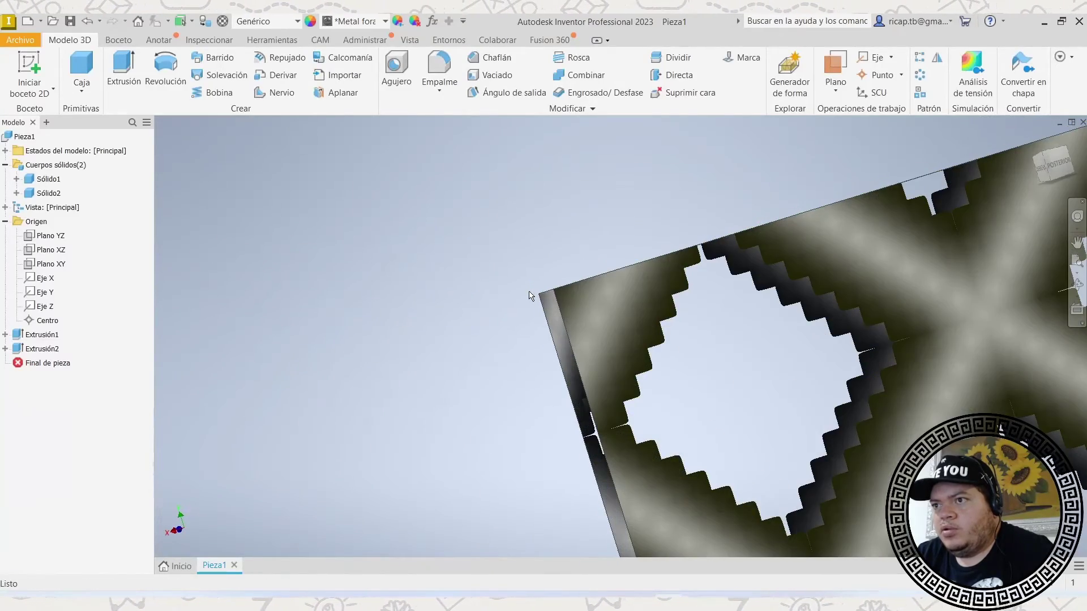
scroll(630, 347, "down", 2)
scroll(626, 347, "up", 3)
scroll(623, 348, "down", 6)
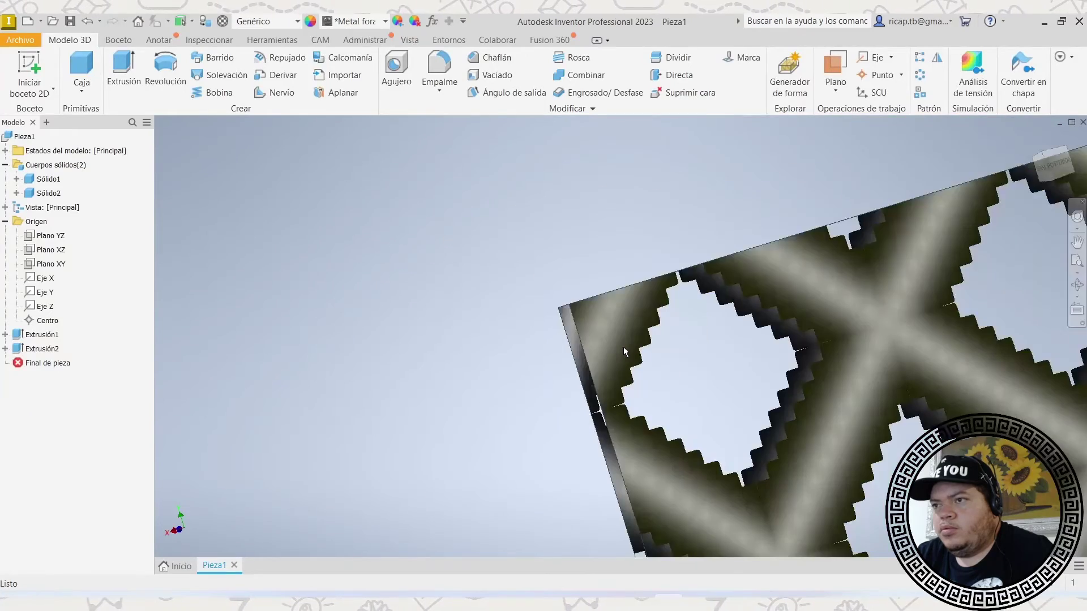
scroll(633, 351, "down", 3)
middle_click_drag(482, 381, 654, 369, "shift")
scroll(506, 375, "up", 4)
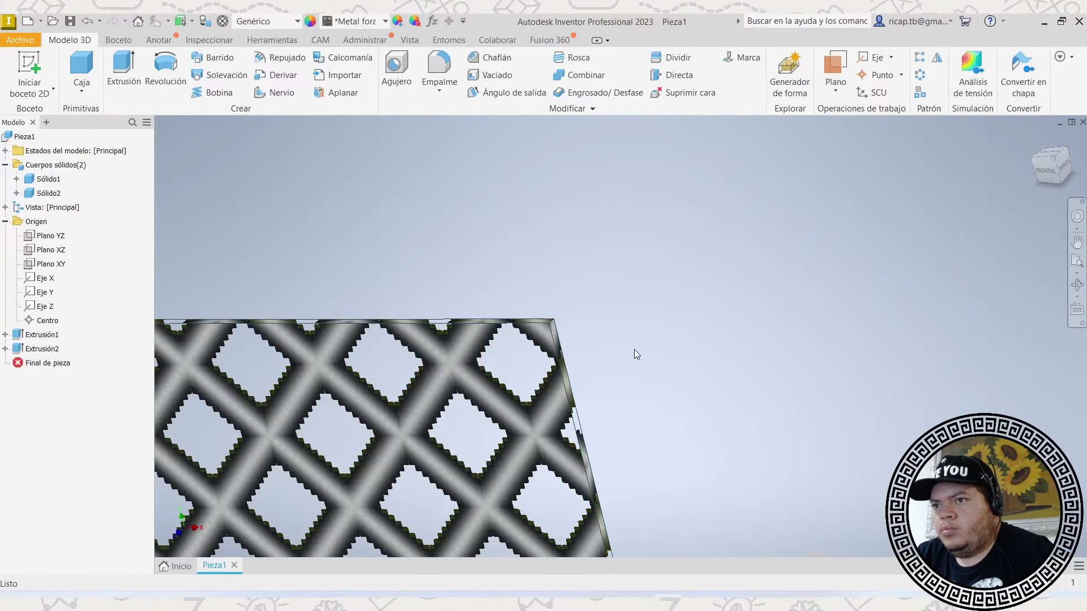
scroll(634, 350, "up", 2)
scroll(515, 273, "up", 3)
middle_click_drag(664, 287, 681, 240)
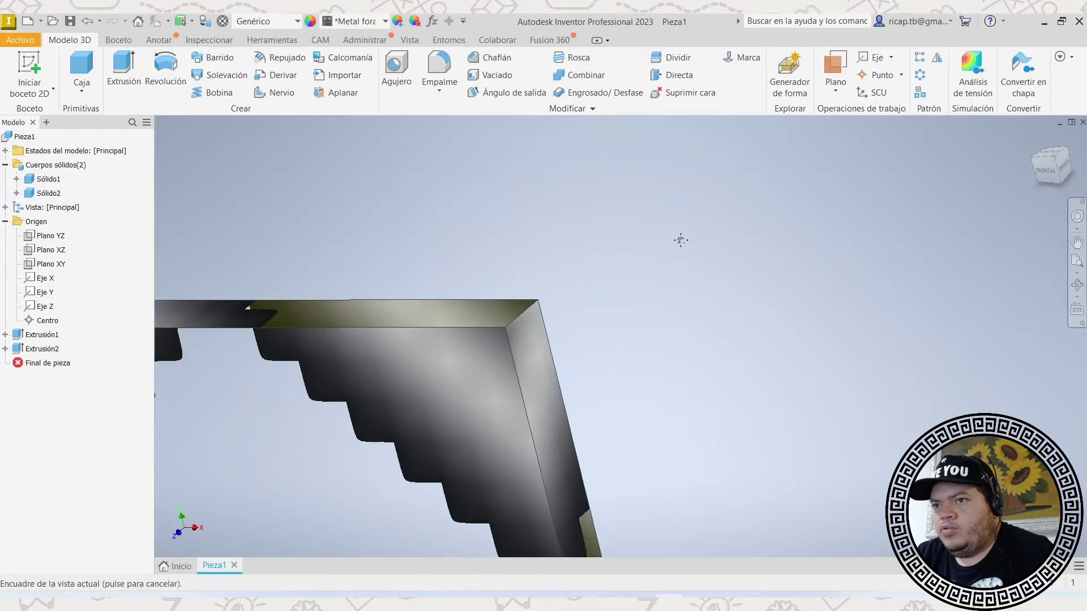
scroll(727, 309, "down", 4)
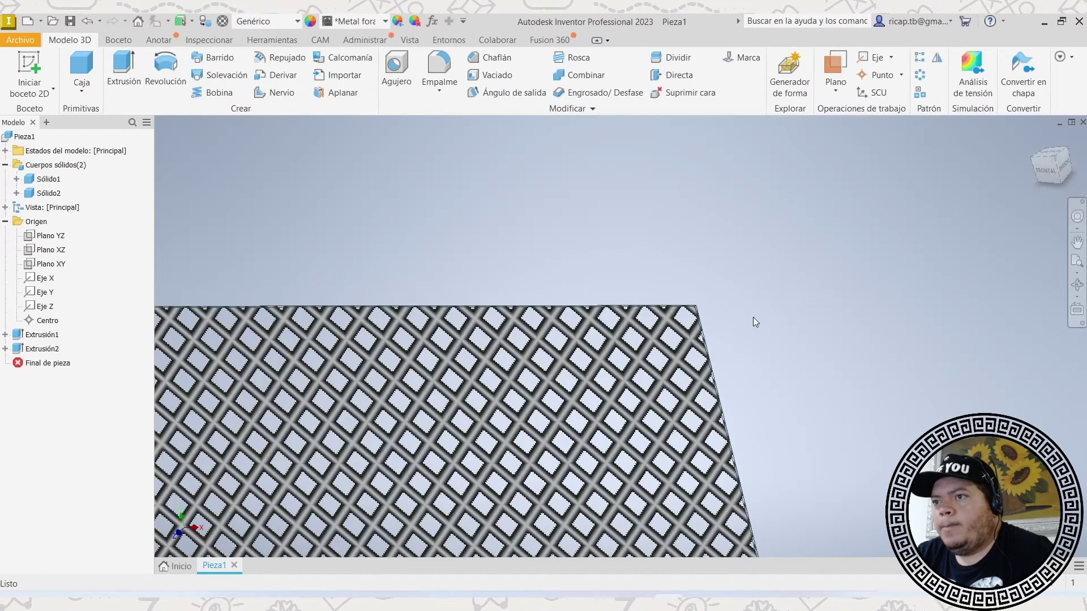
scroll(752, 322, "down", 3)
middle_click_drag(801, 344, 661, 329, "shift")
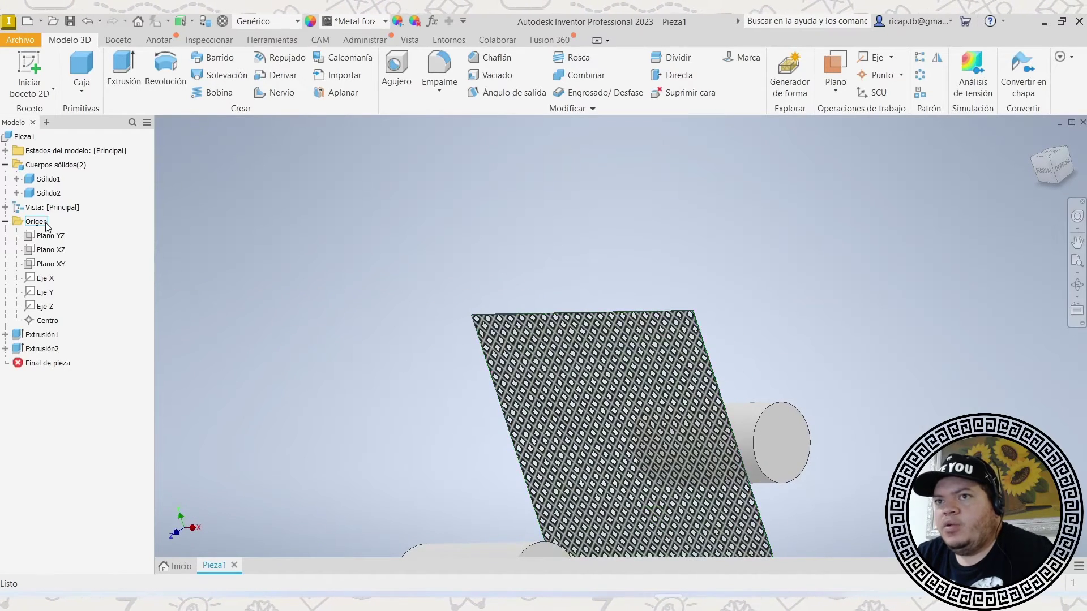
Adjust the appearance of the plate body Sólido1 to a red tint of RGB 228, 15, 15.
left_click(48, 179)
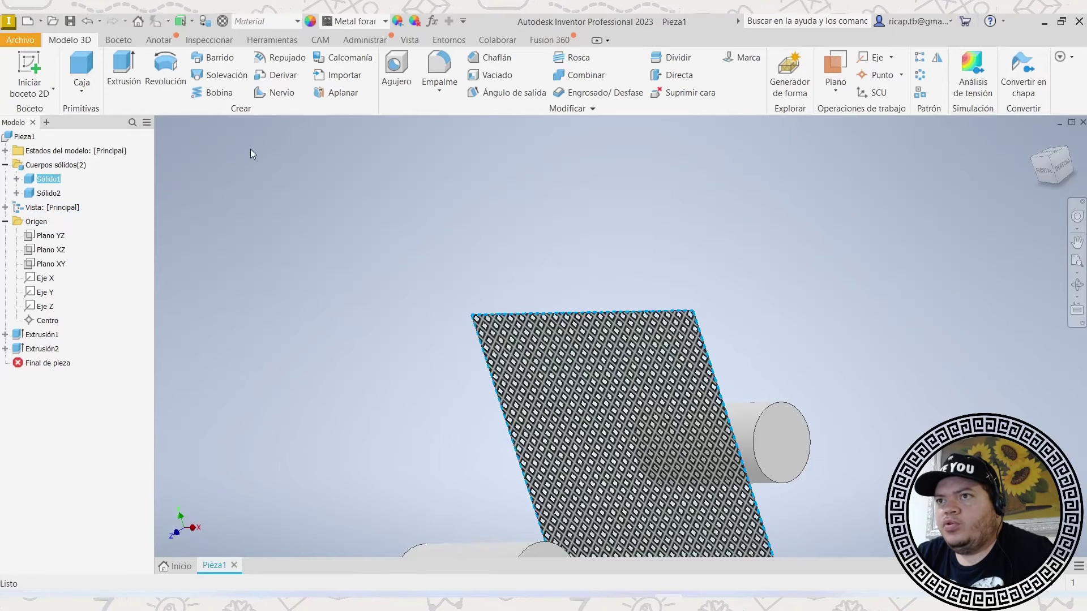
left_click(397, 21)
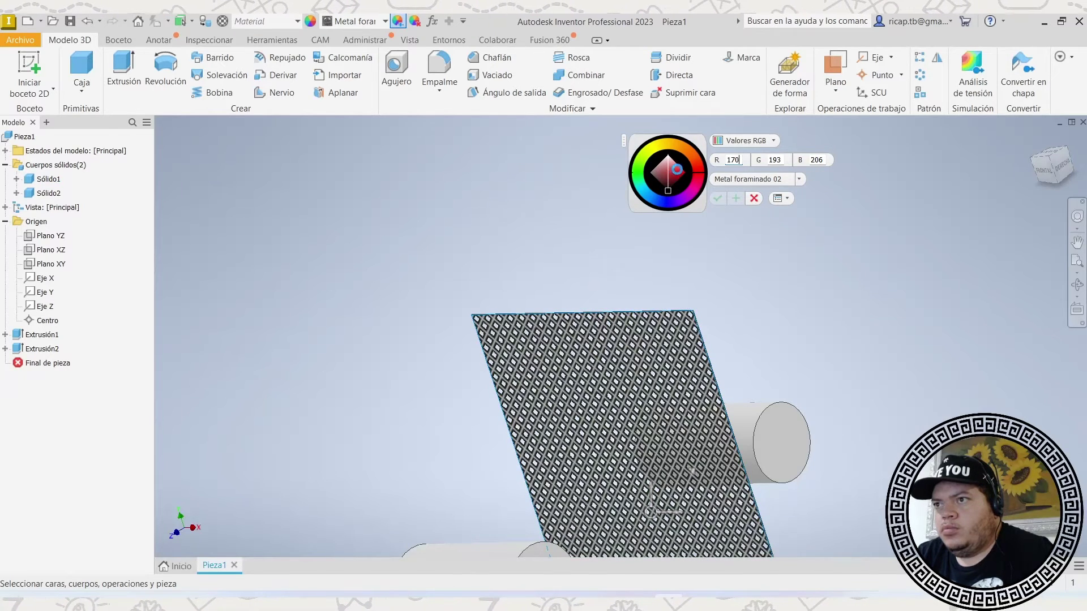
left_click(677, 170)
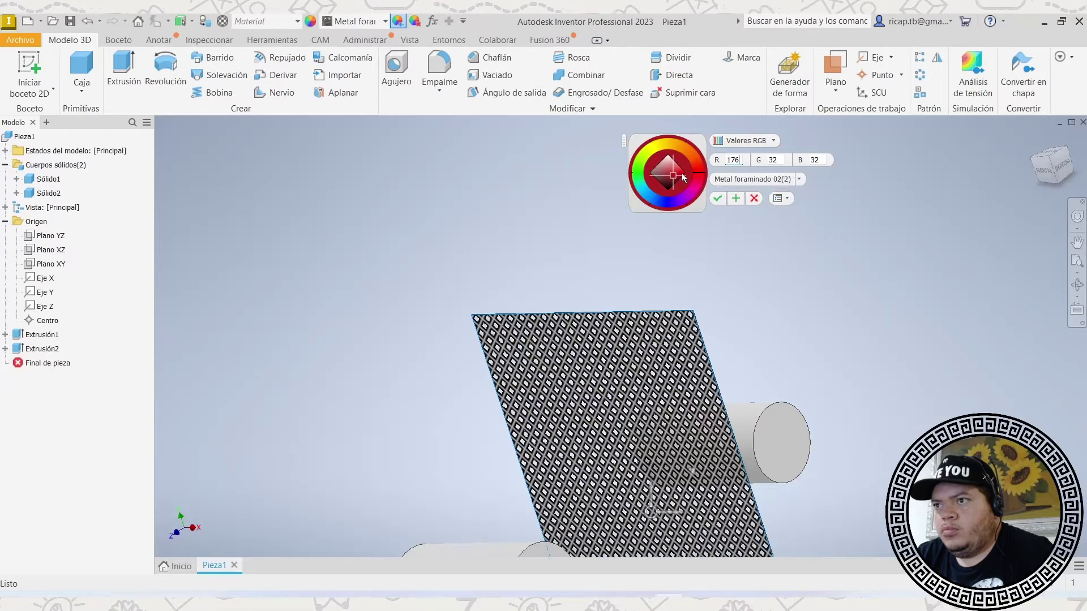
left_click(681, 172)
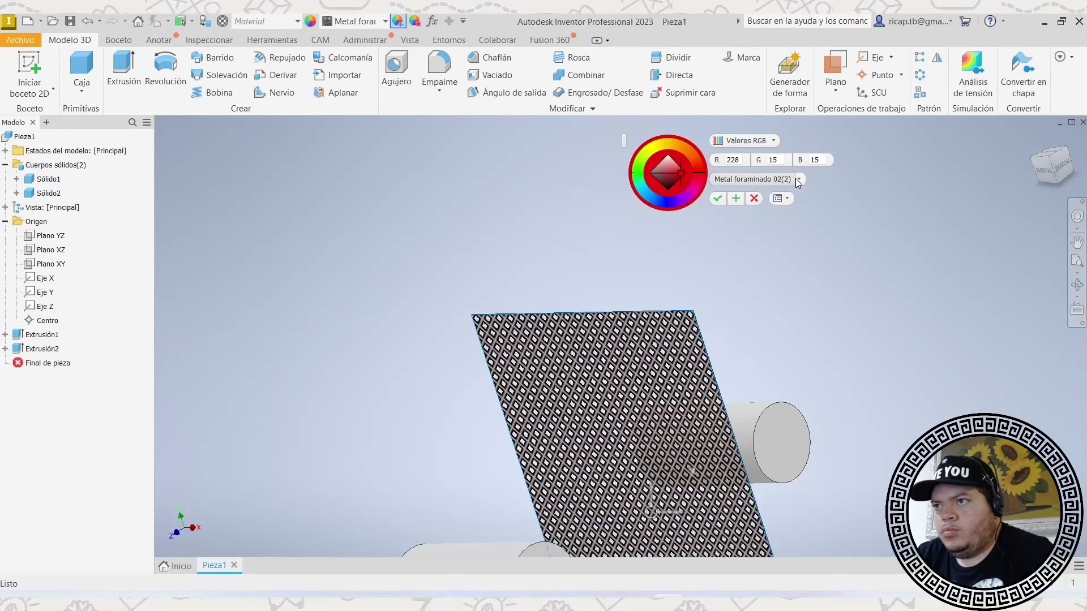
mouse_move(699, 326)
middle_mouse_down("shift")
mouse_move(640, 311)
mouse_move(528, 322)
mouse_move(544, 333)
mouse_move(614, 328)
mouse_move(568, 337)
mouse_move(668, 349)
middle_mouse_up("shift")
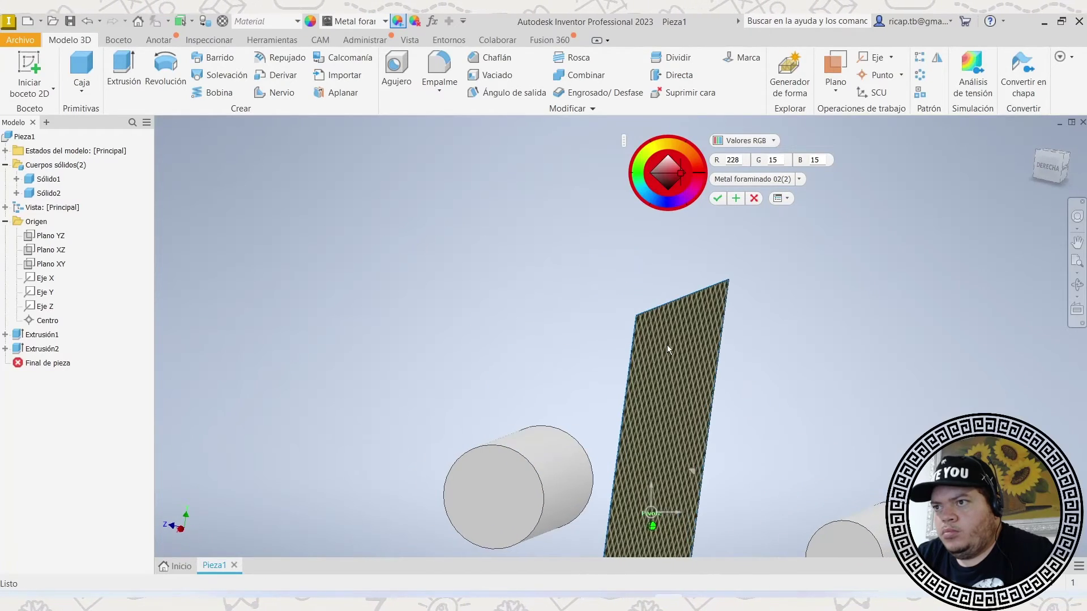
scroll(670, 344, "up", 5)
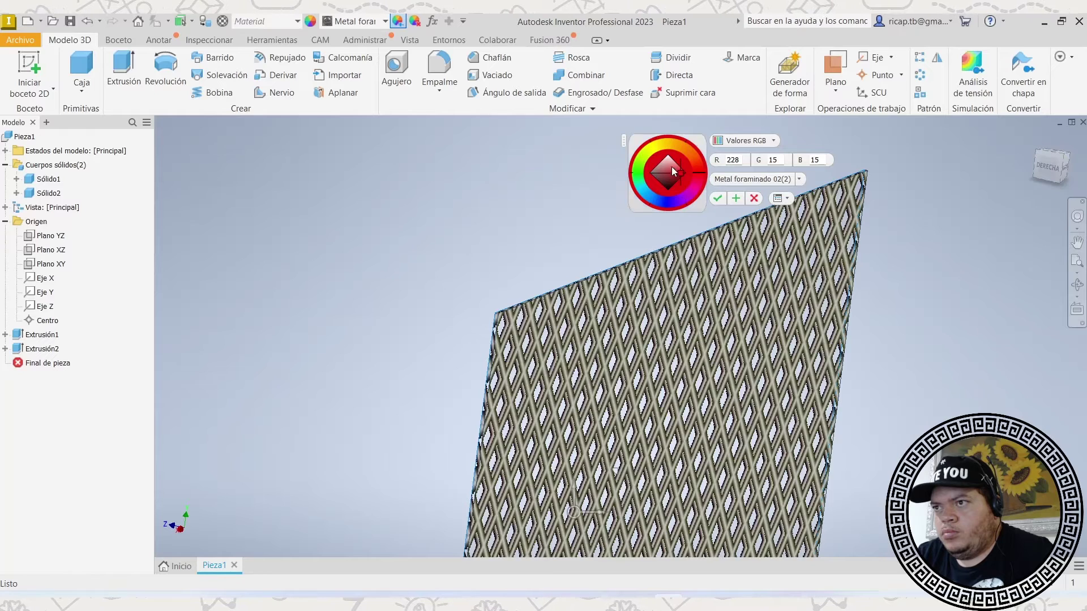
left_click(717, 199)
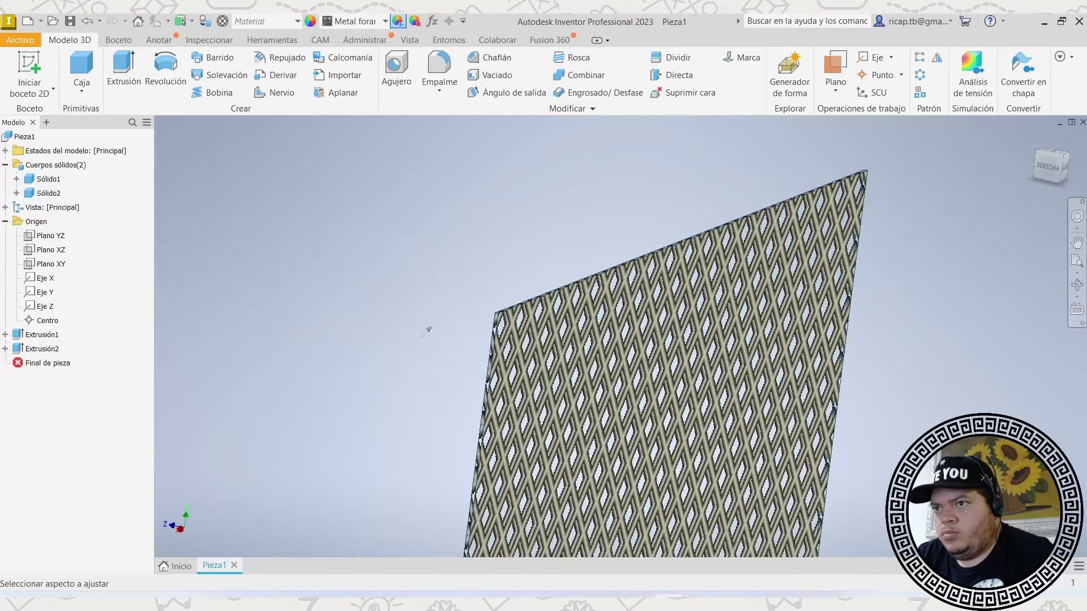
Adjust the plate's yellow Metal foraminado 02(1) appearance to a pale yellow tint of RGB 204, 204, 137.
left_click(516, 326)
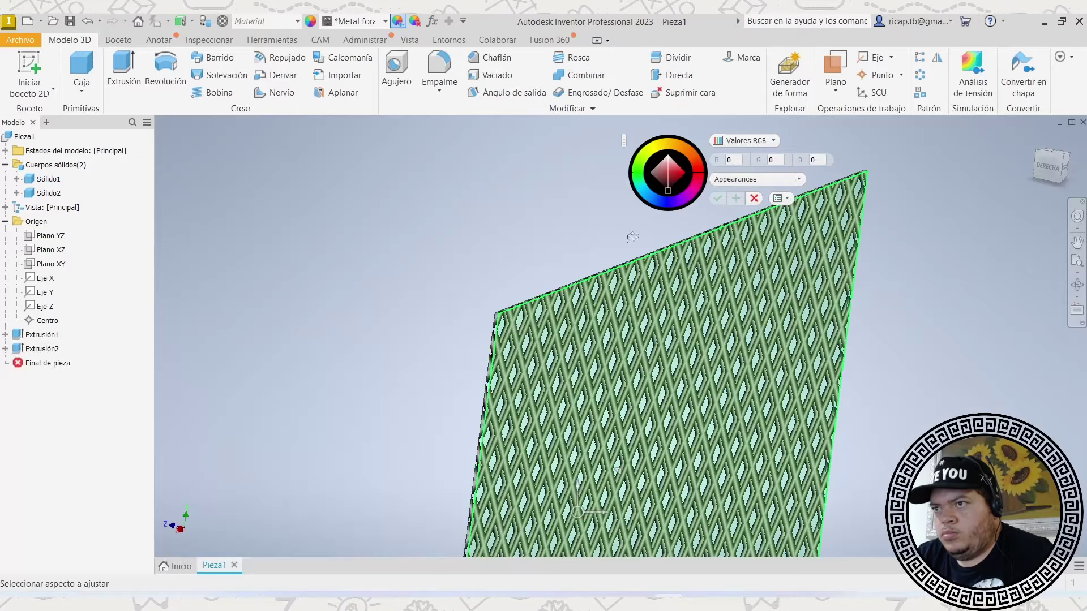
left_click(660, 180)
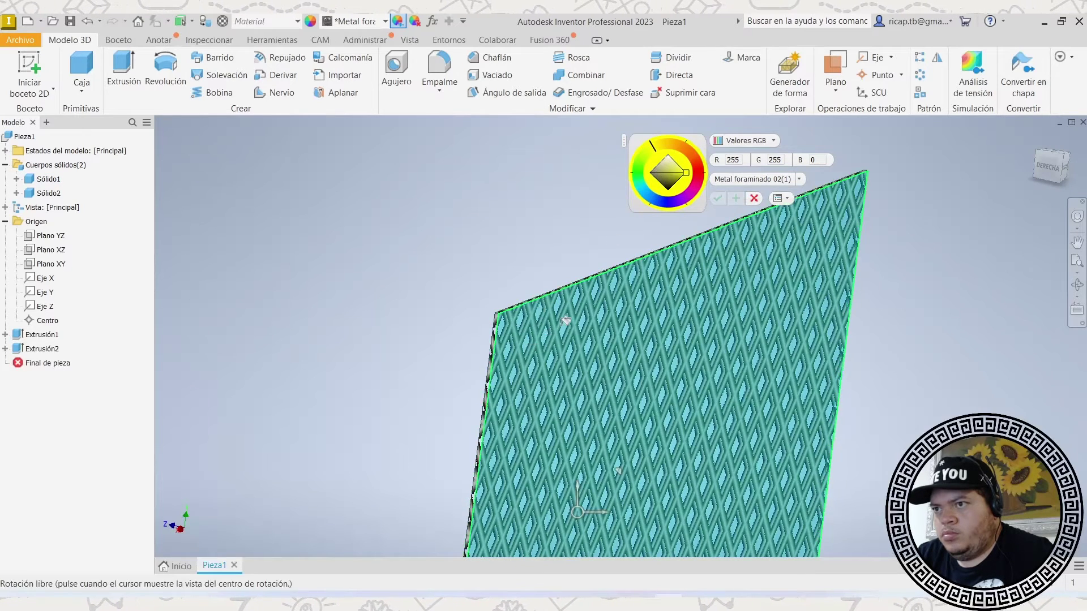
middle_click_drag(565, 321, 647, 270, "shift")
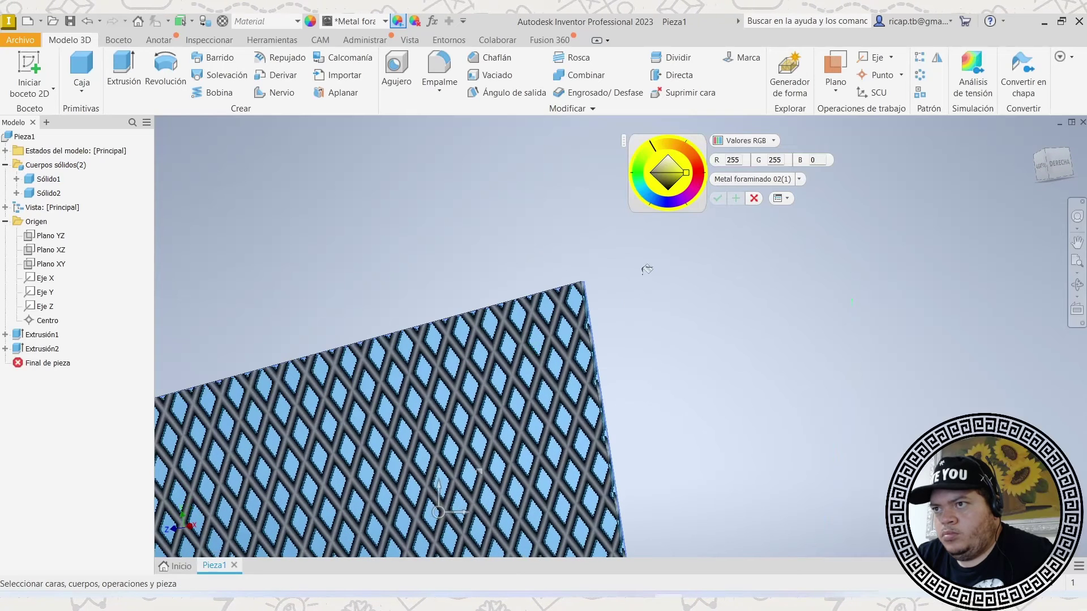
left_click(687, 177)
left_click(667, 167)
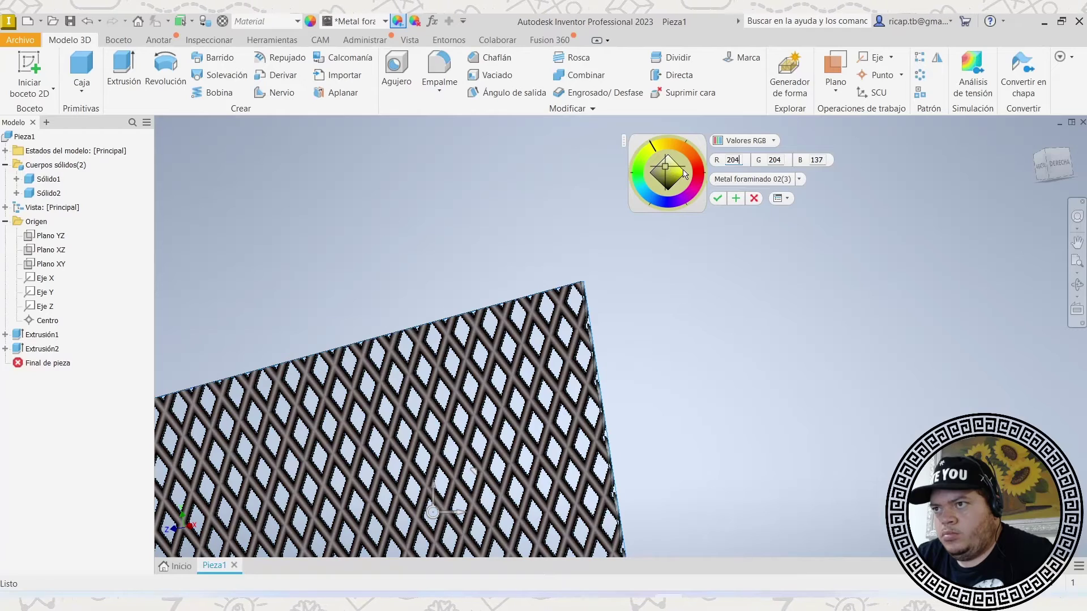
left_click(718, 199)
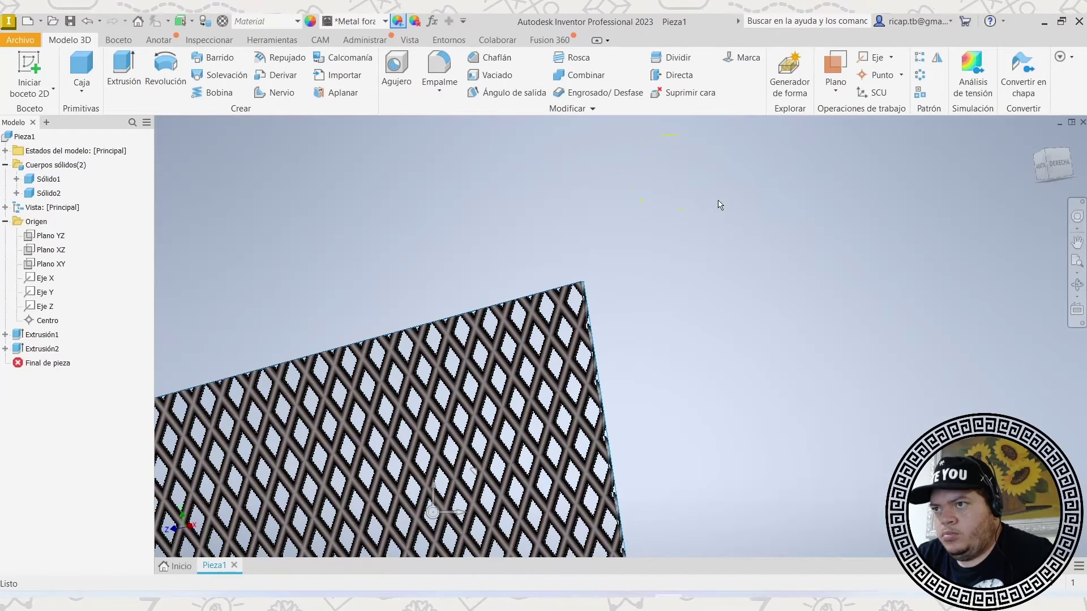
Examine the recoloured plate from behind and from the home view, with the cylinder visible through the mesh.
scroll(660, 339, "down", 4)
middle_click_drag(660, 339, 546, 365, "shift")
middle_click_drag(836, 310, 579, 324)
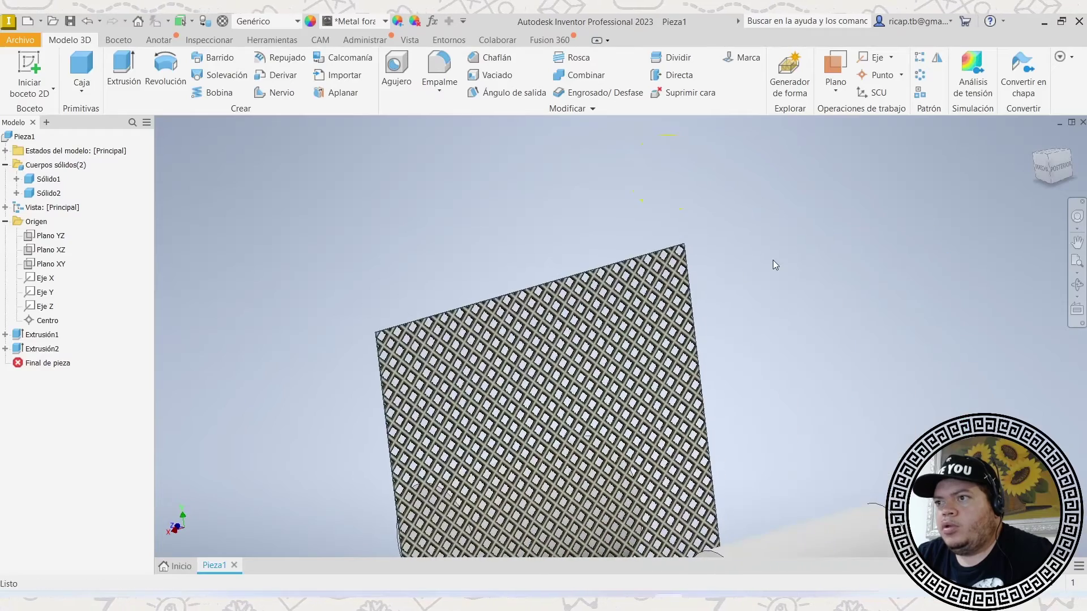
left_click(1035, 137)
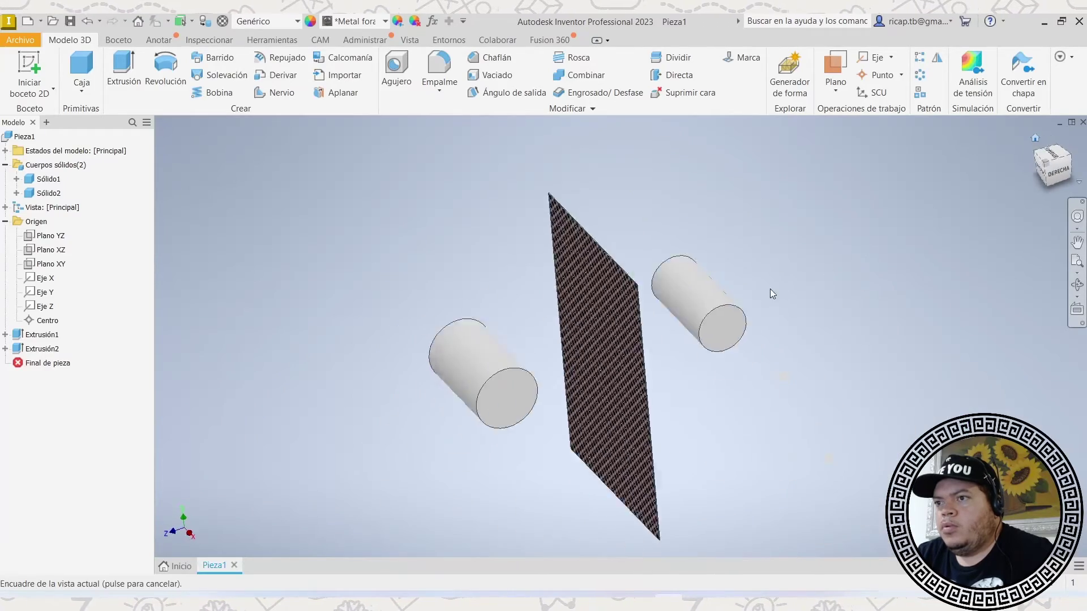
scroll(640, 225, "up", 5)
scroll(626, 222, "up", 3)
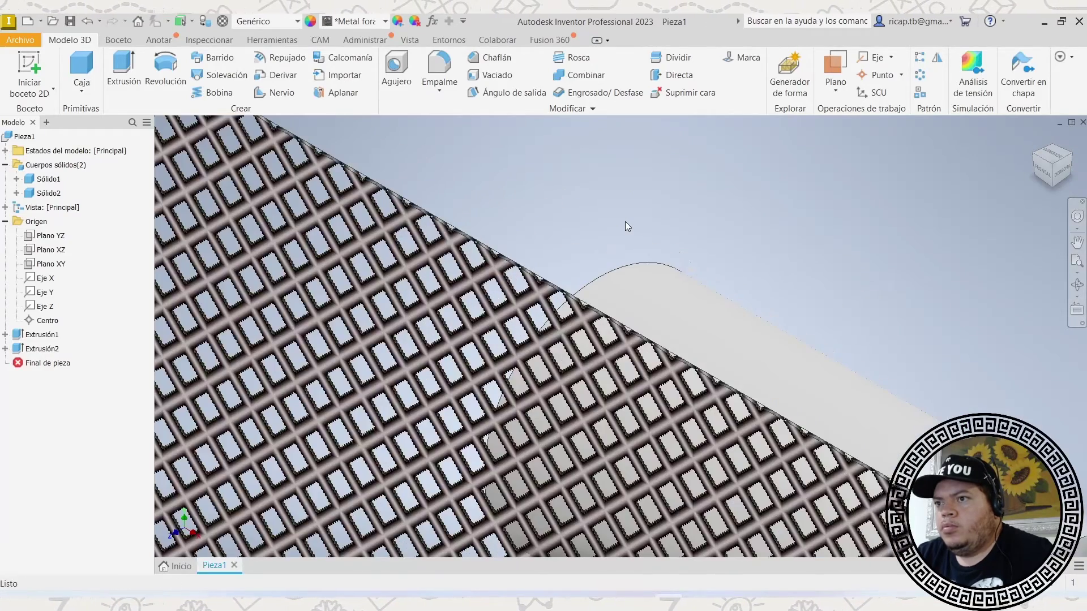
scroll(620, 198, "down", 3)
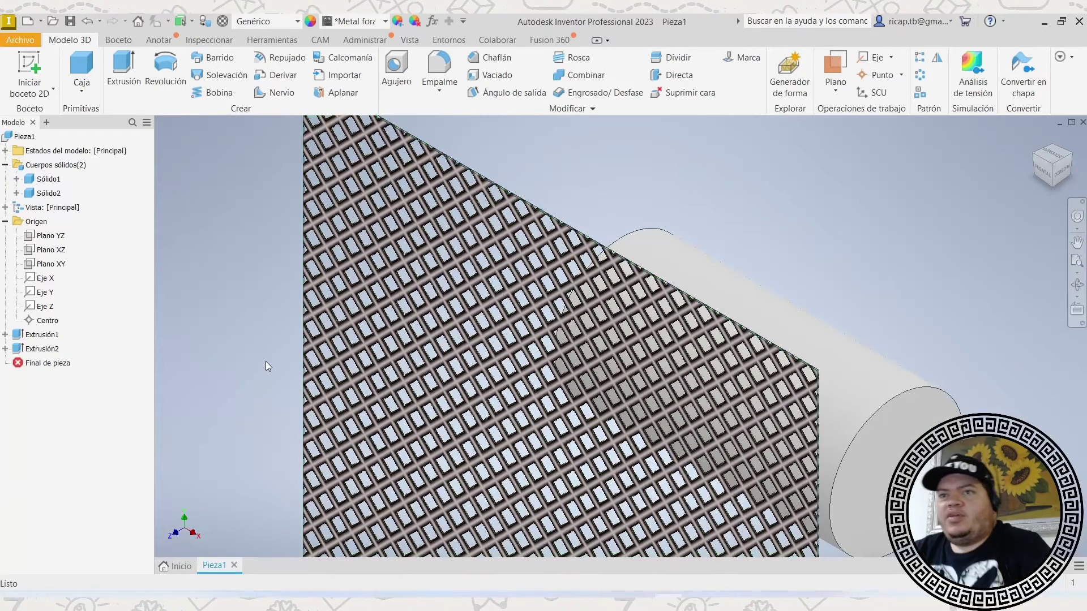
Collapse the Origen folder and review the finished mesh plate with both cylinders, up close and as a whole.
left_click(5, 222)
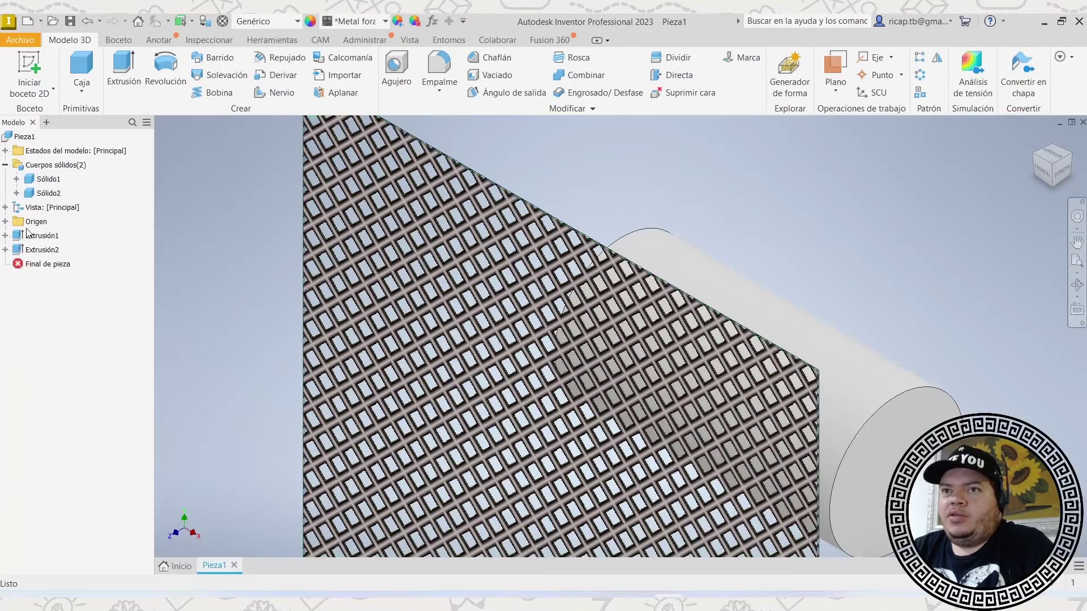
scroll(398, 272, "down", 4)
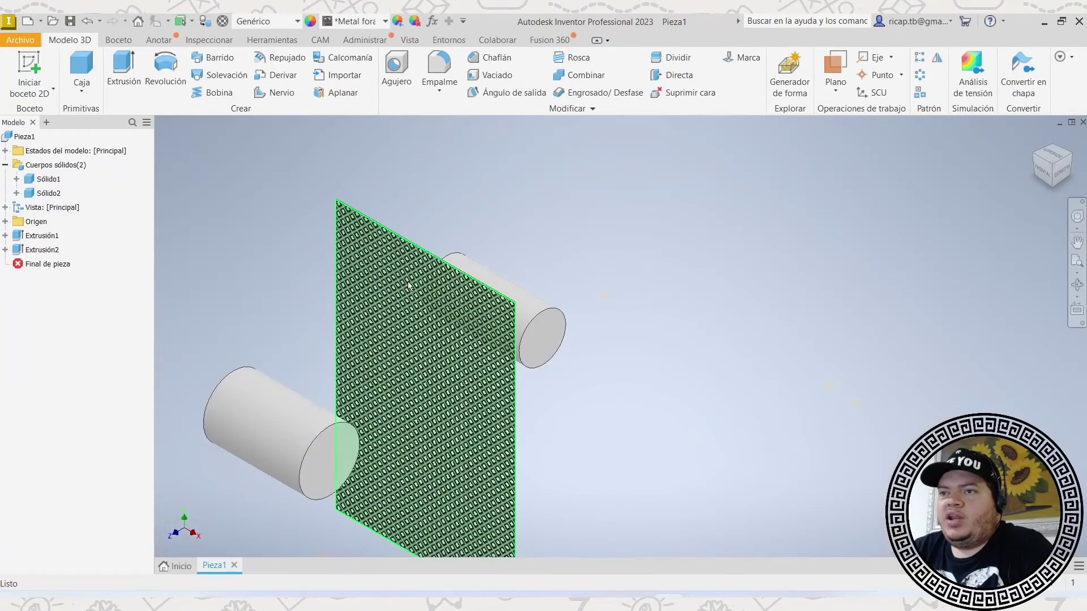
scroll(407, 281, "up", 5)
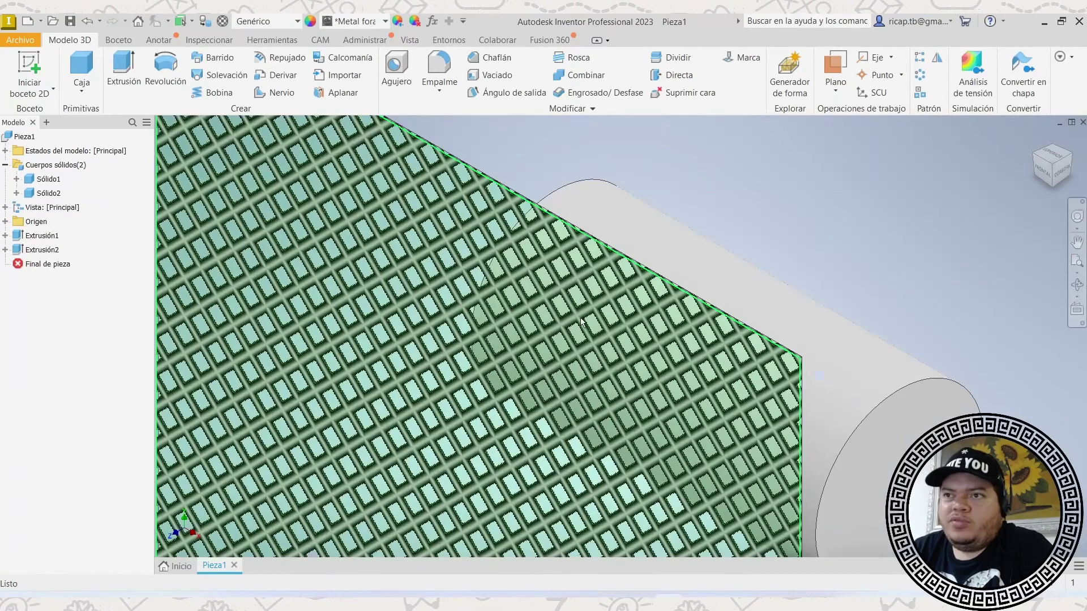
middle_click_drag(581, 321, 639, 309)
scroll(645, 313, "down", 4)
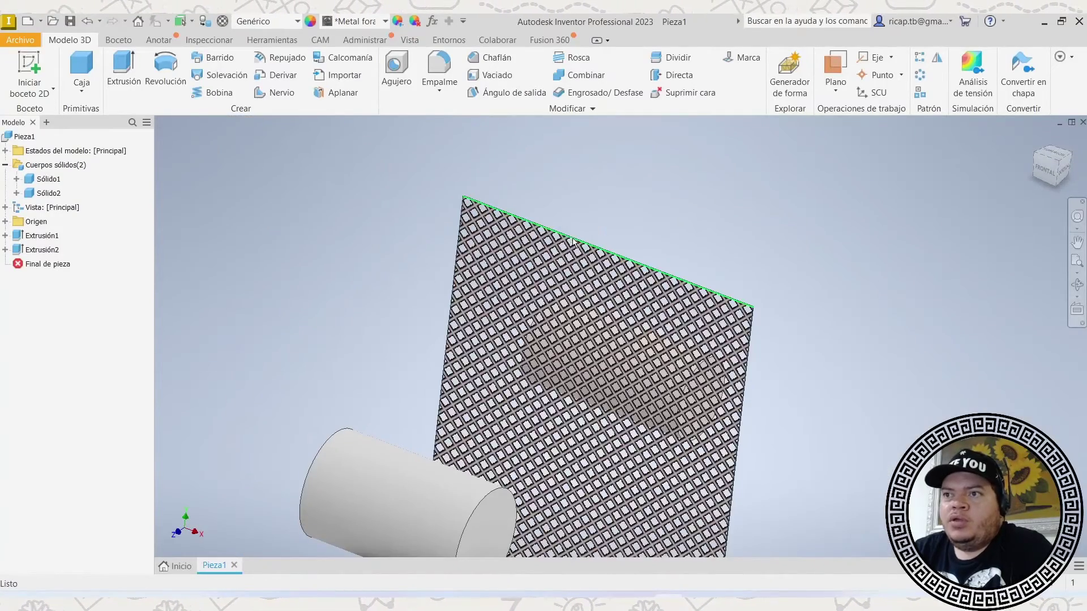
Delete the Extrusión2 feature that forms the cylinders, including its consumed sketch.
left_click(40, 252)
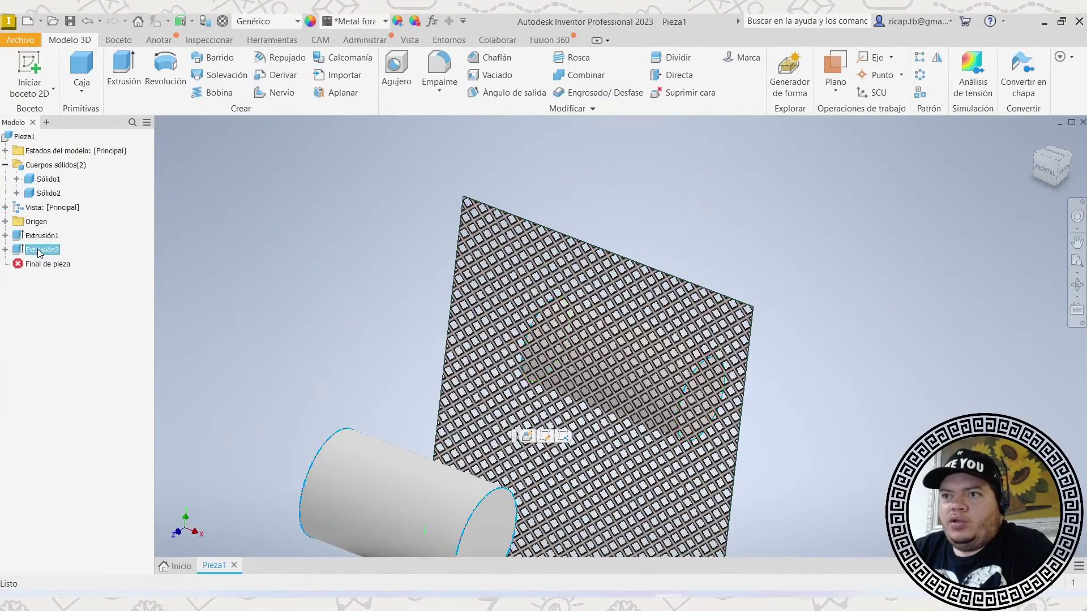
right_click(37, 248)
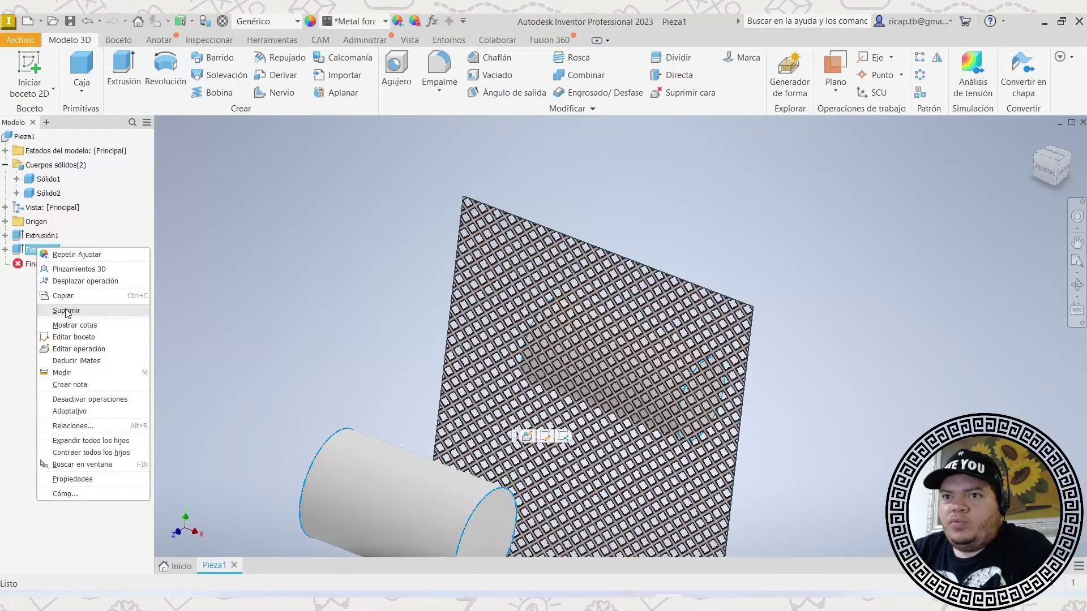
left_click(66, 309)
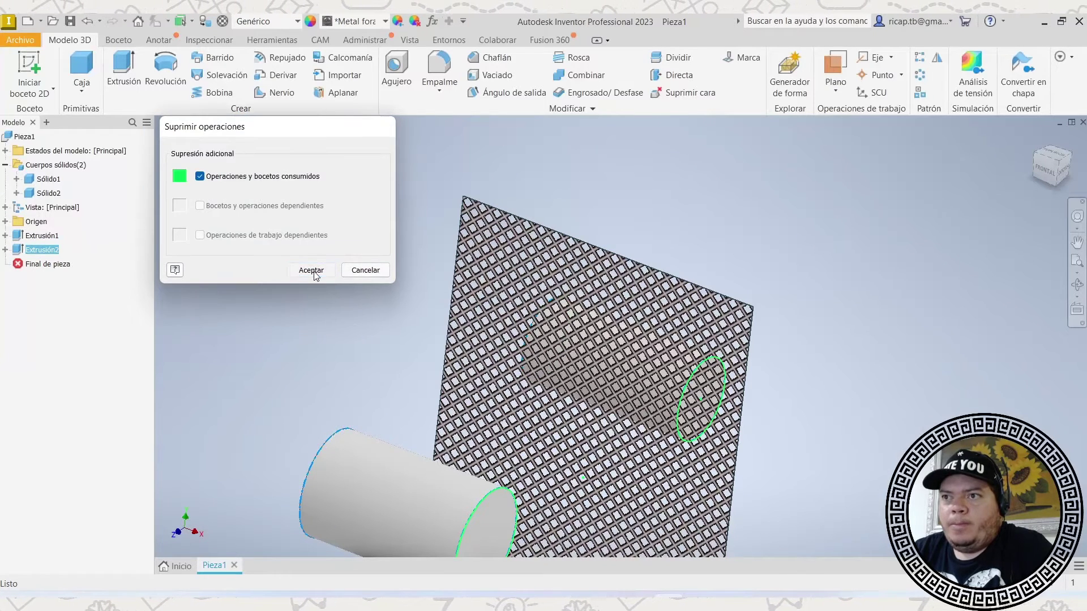
left_click(311, 270)
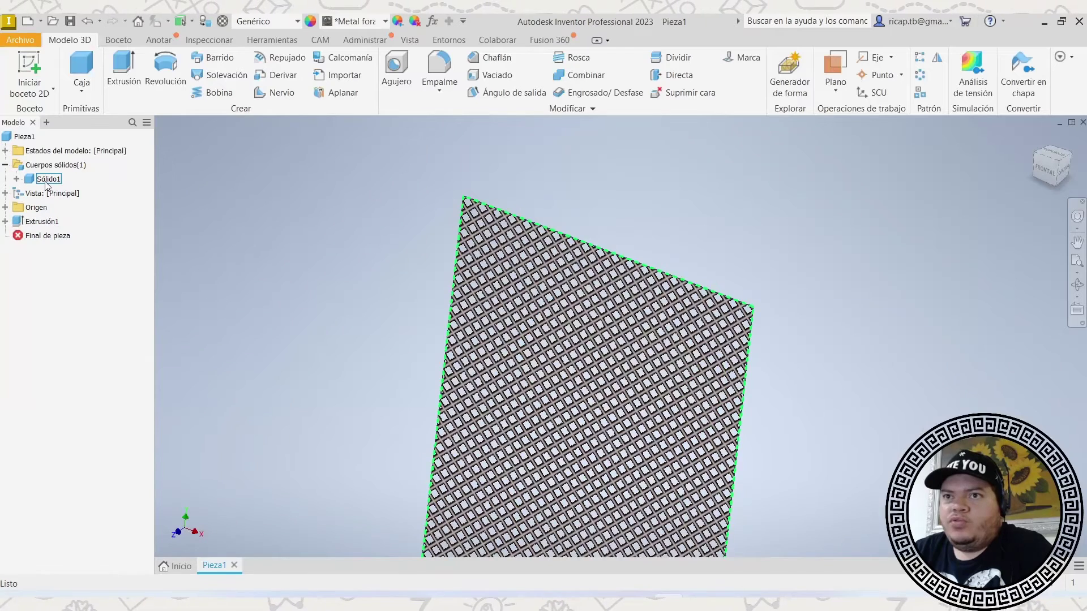
Set the part's physical material to Acero, suave in its iProperties, apply it and check the mass.
right_click(23, 136)
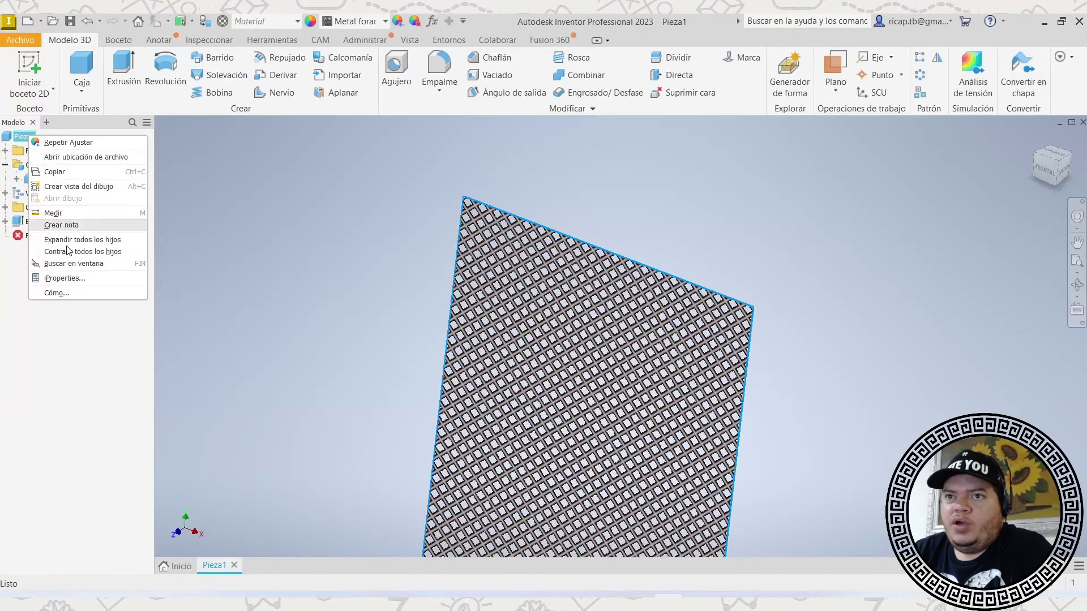
left_click(66, 280)
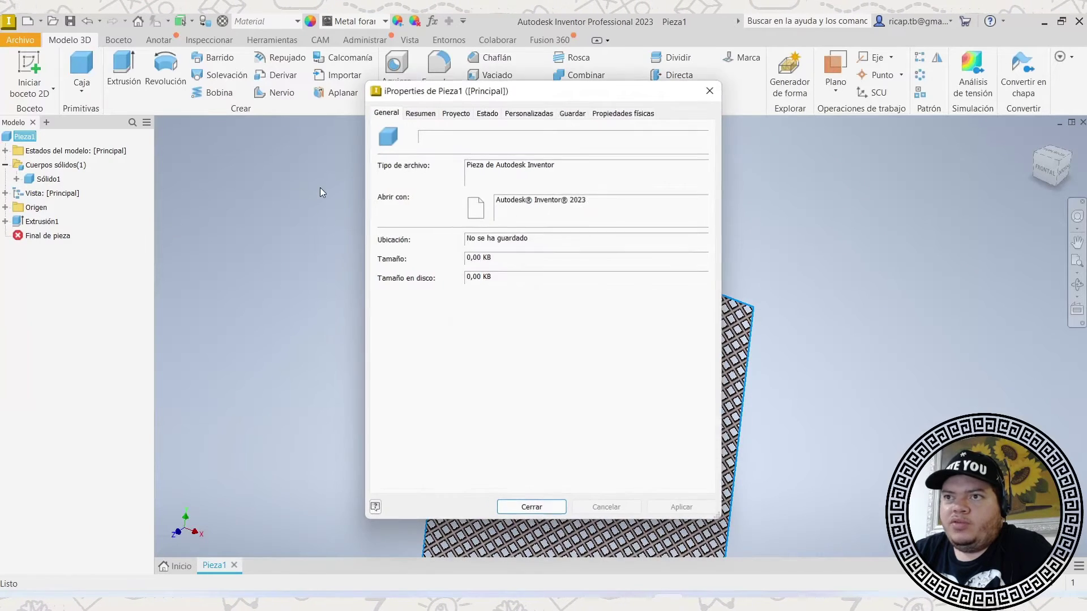
left_click(621, 113)
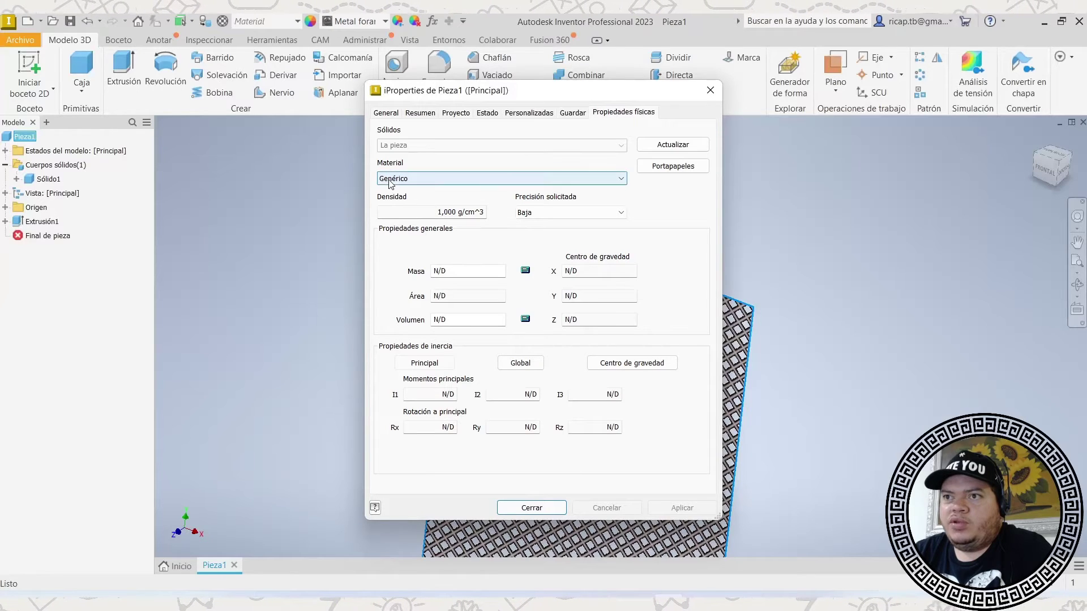
left_click(424, 180)
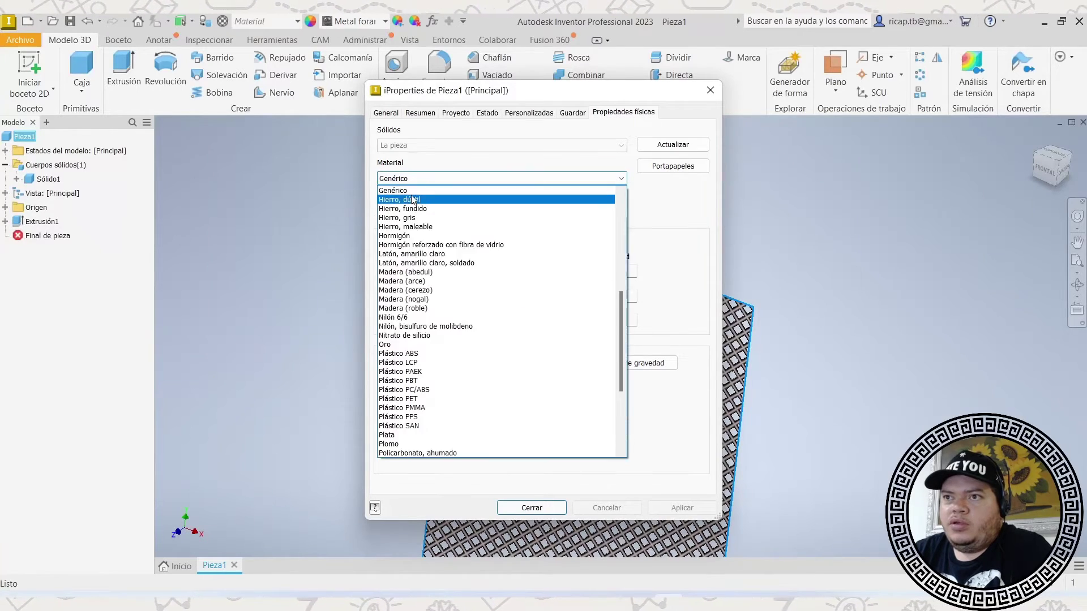
scroll(569, 264, "up", 10)
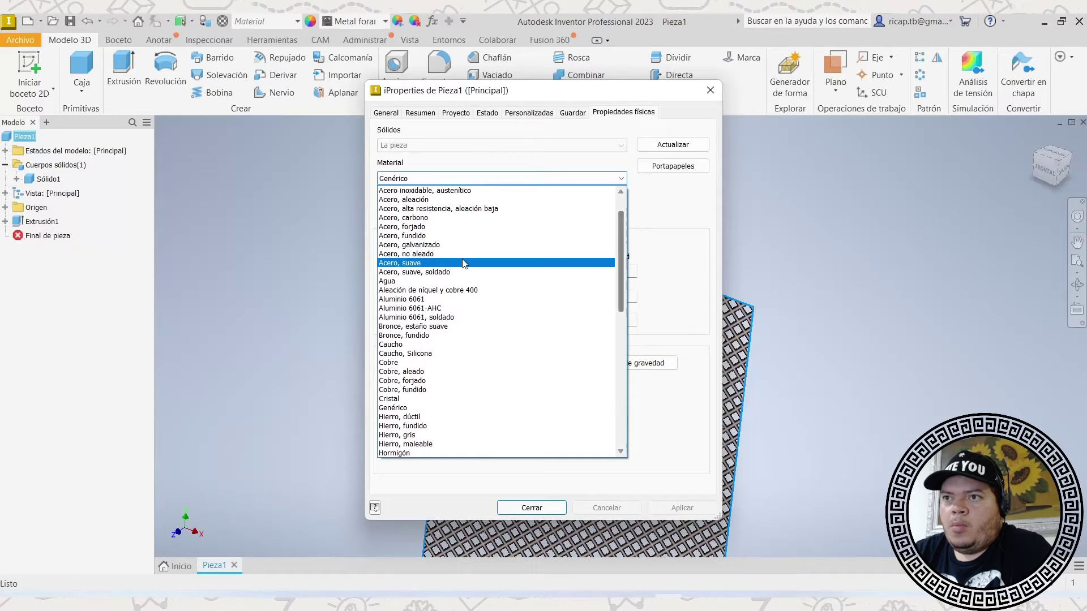
left_click(417, 263)
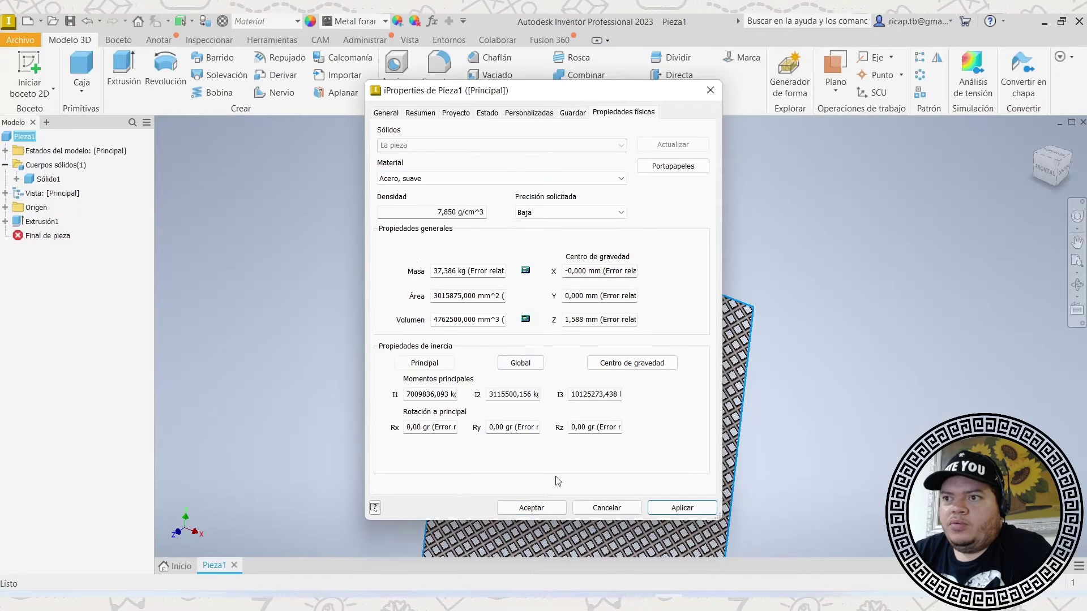
left_click(684, 506)
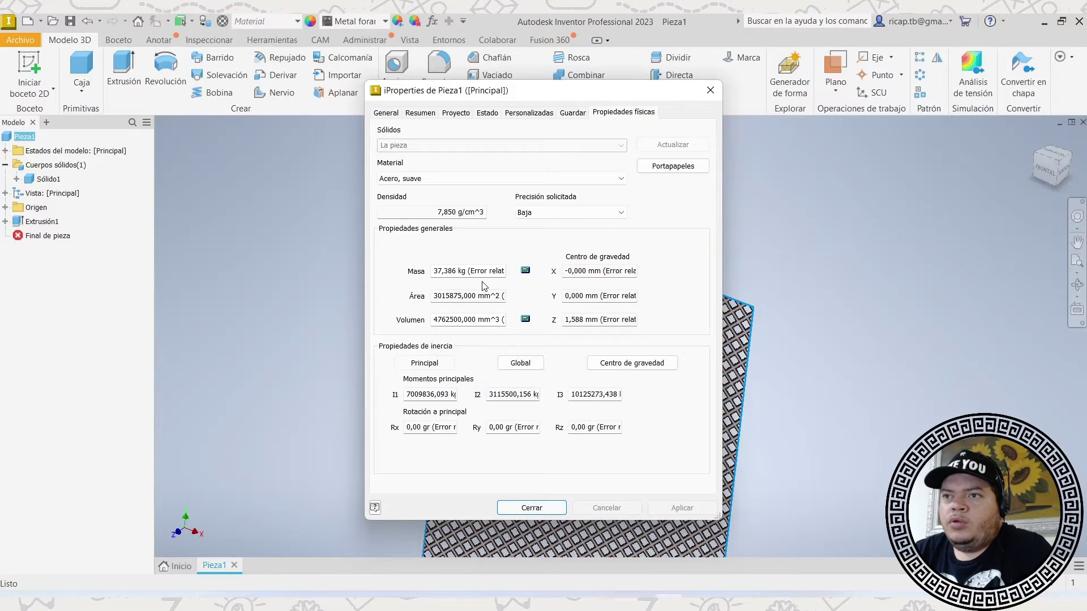
mouse_move(436, 270)
left_mouse_down()
mouse_move(504, 273)
mouse_move(426, 287)
left_mouse_up()
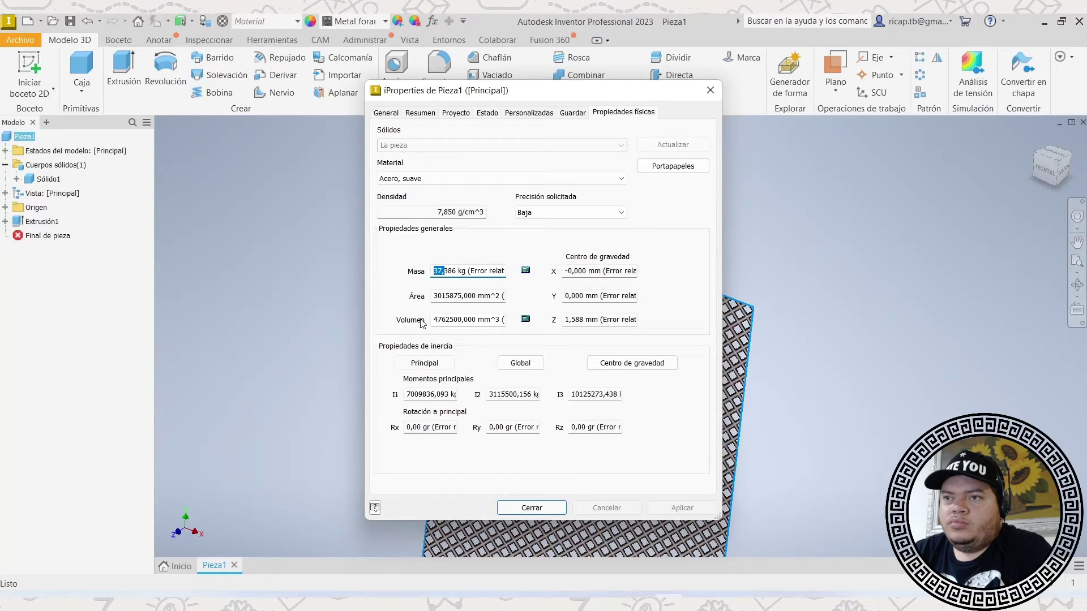
left_click(538, 509)
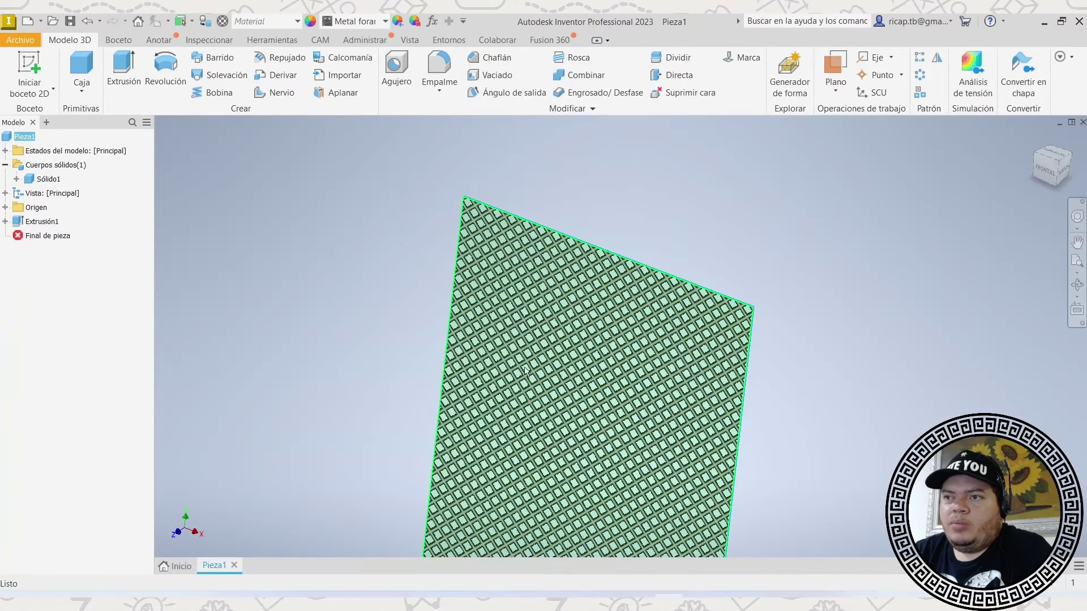
Open the appearance browser and assign the Valor por defecto appearance to the body Sólido1.
middle_click(742, 202)
middle_click(741, 203)
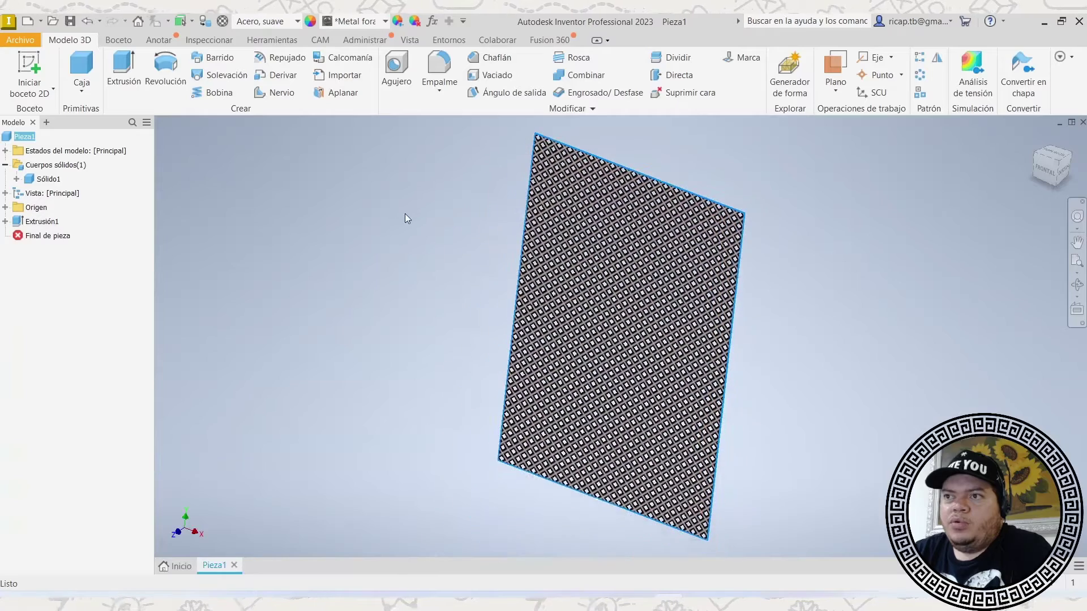
left_click(406, 214)
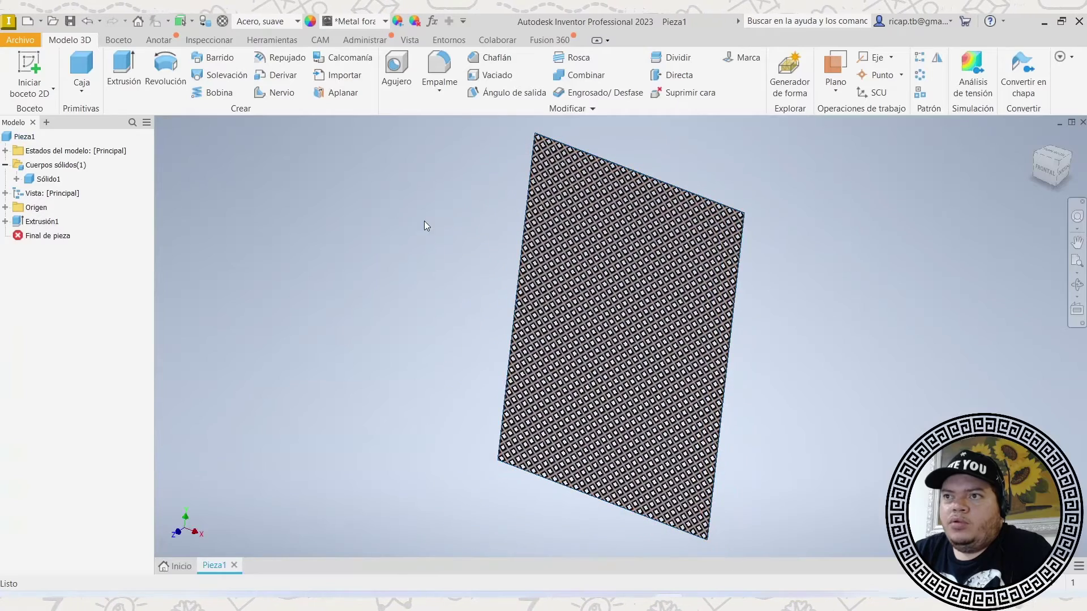
left_click(306, 23)
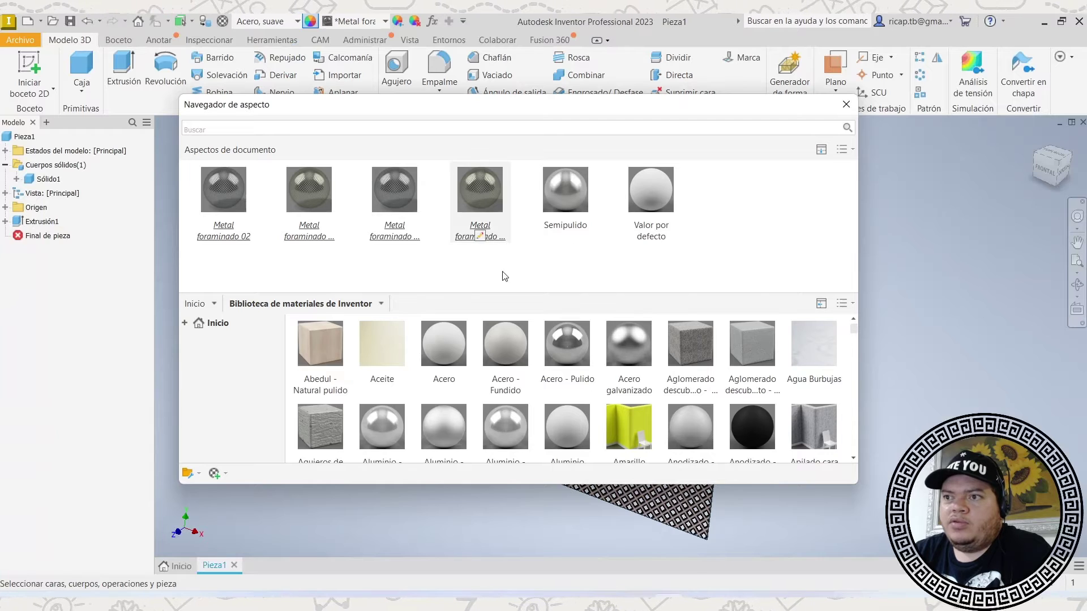
left_click(47, 179)
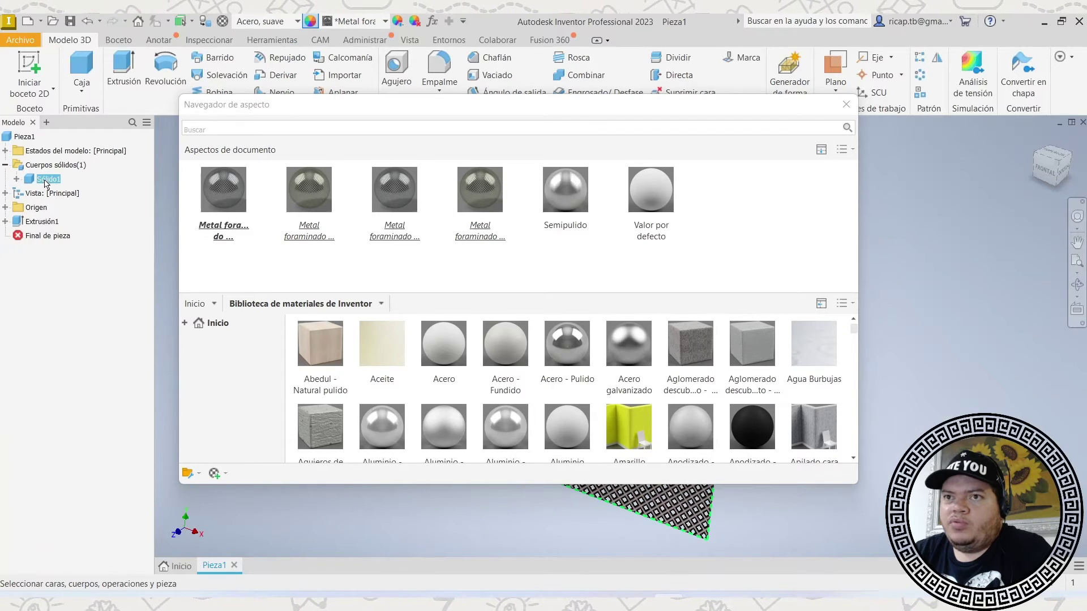
left_click(243, 226)
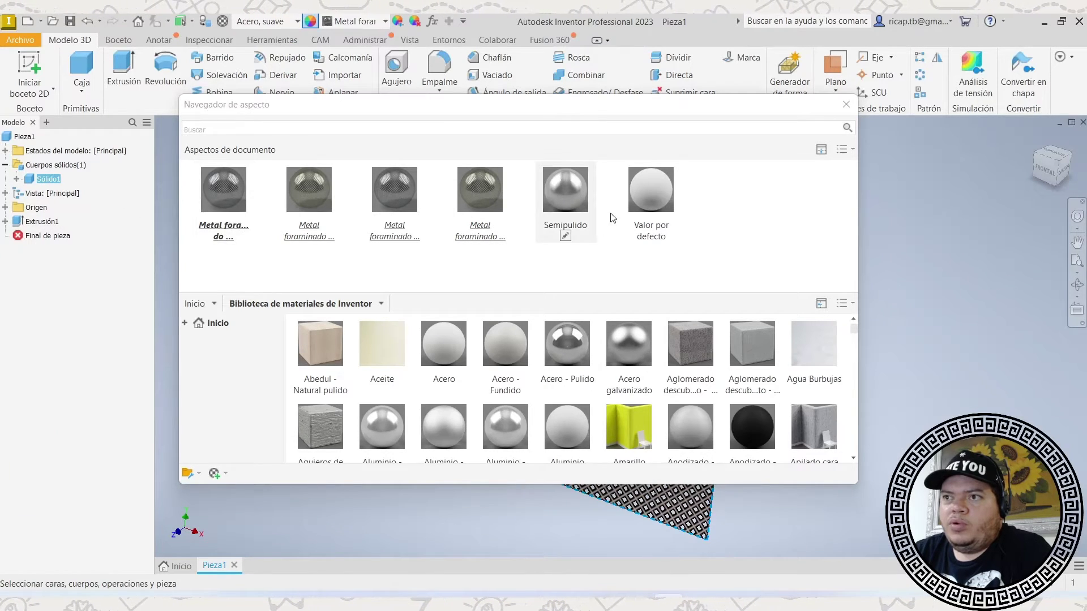
left_click(661, 201)
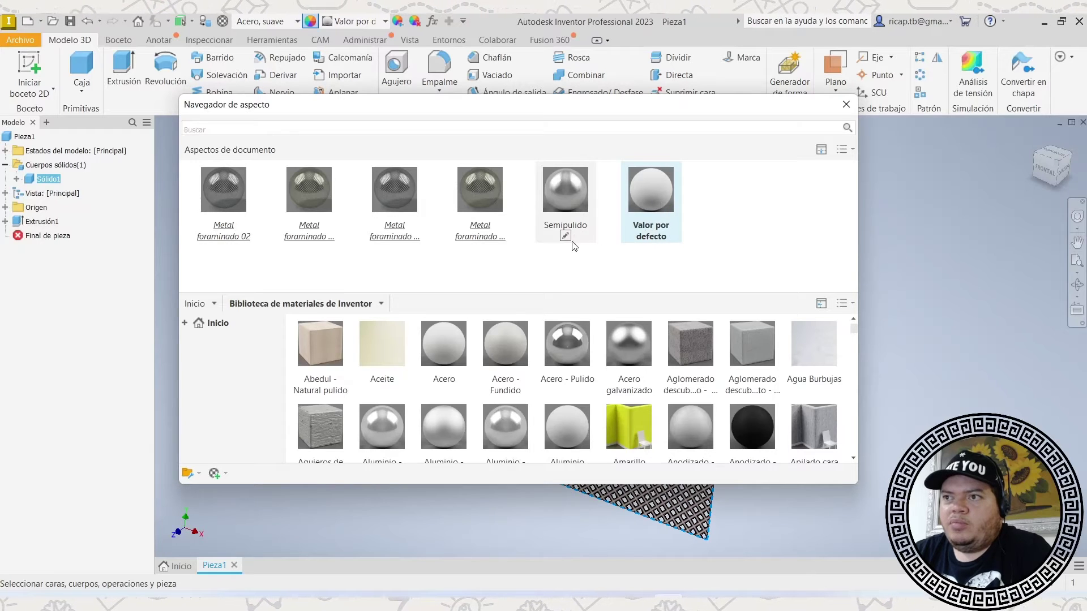
Try to delete the Metal foraminado 02 document appearance, reassigning Valor por defecto to the body between attempts.
right_click(223, 204)
left_click(234, 207)
right_click(236, 202)
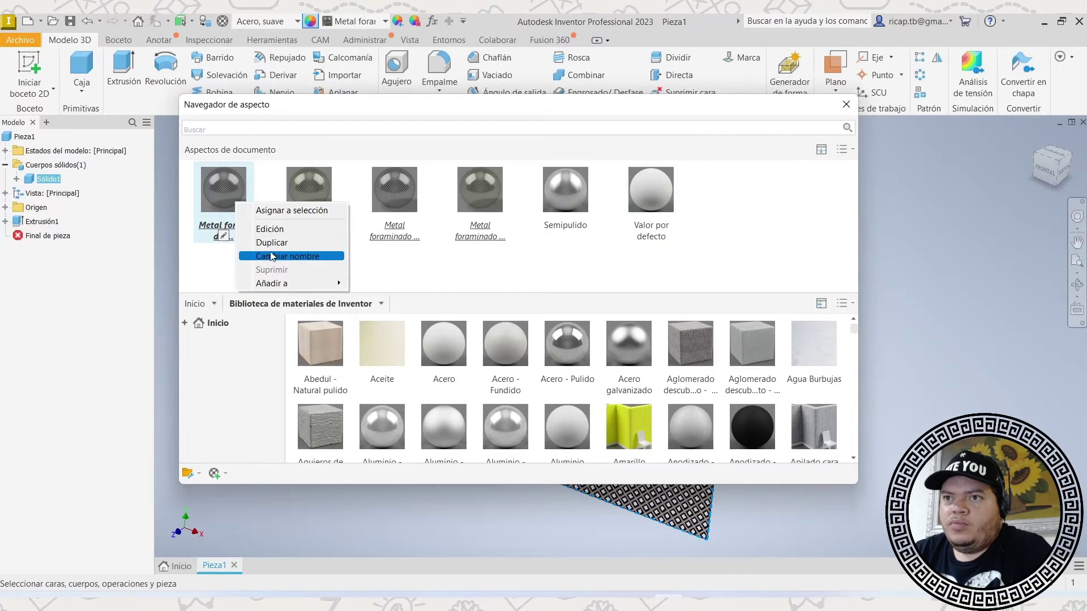
left_click(672, 198)
left_click(657, 195)
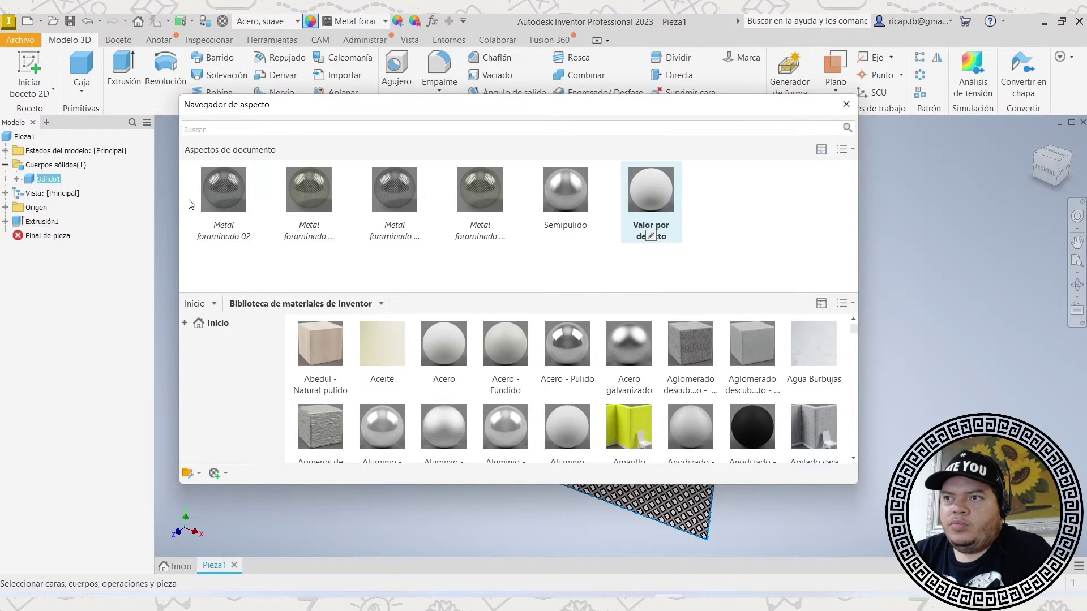
left_click(212, 195)
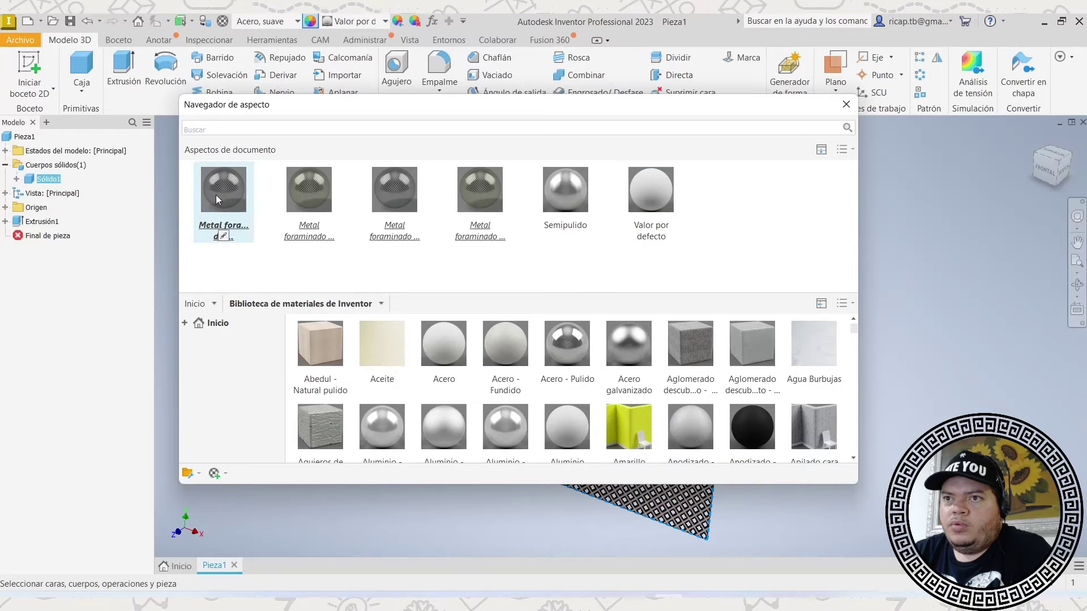
right_click(216, 195)
left_click(254, 203)
left_click(653, 202)
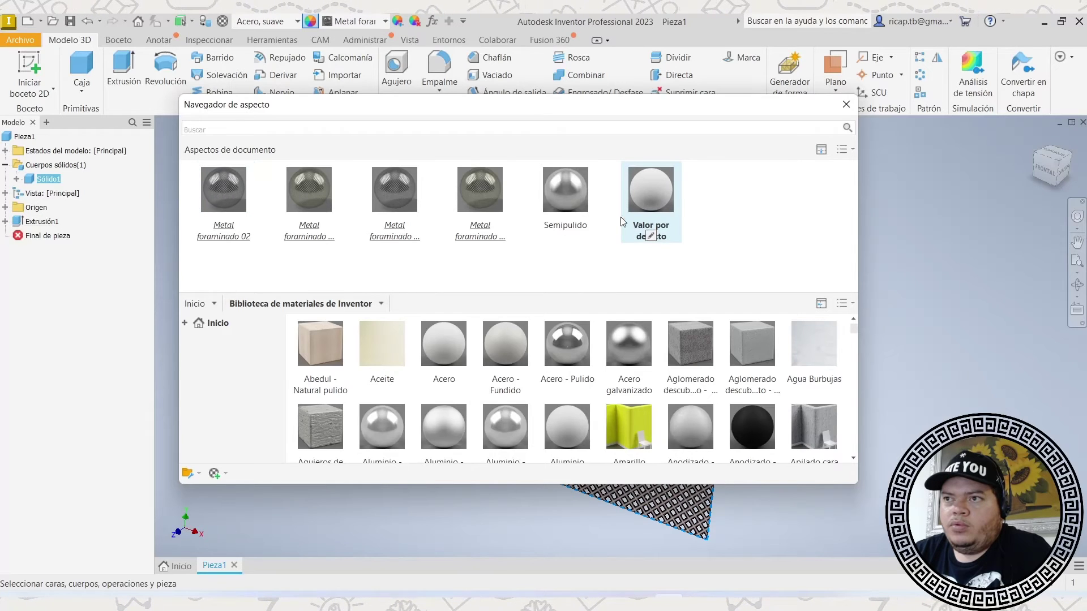
left_click(237, 199)
right_click(237, 199)
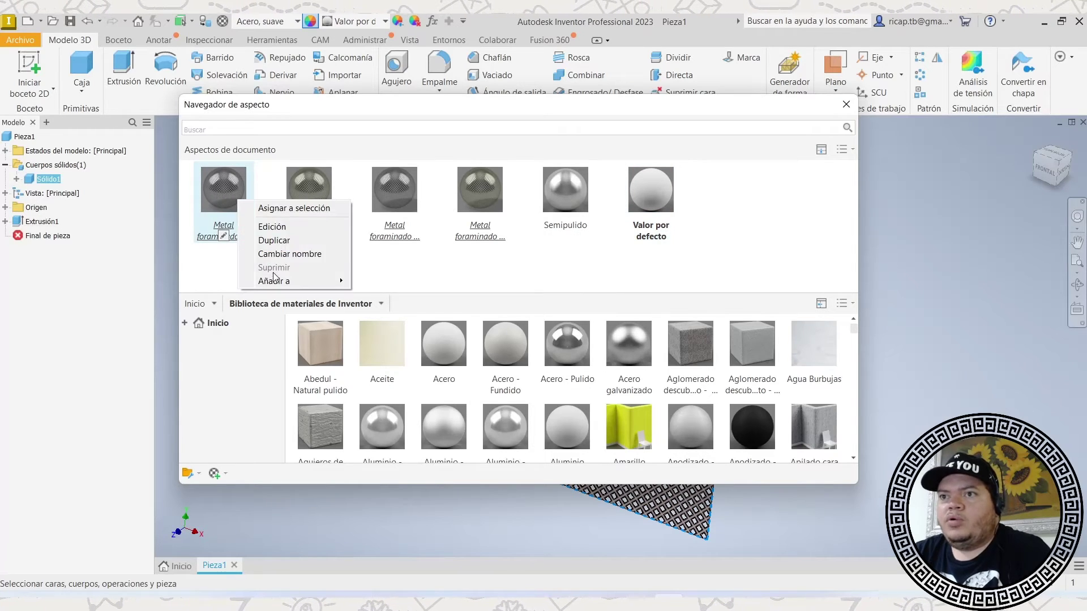
Delete the yellowish Metal foraminado variant next to Metal foraminado 02 from the document appearances.
left_click(310, 188)
right_click(312, 186)
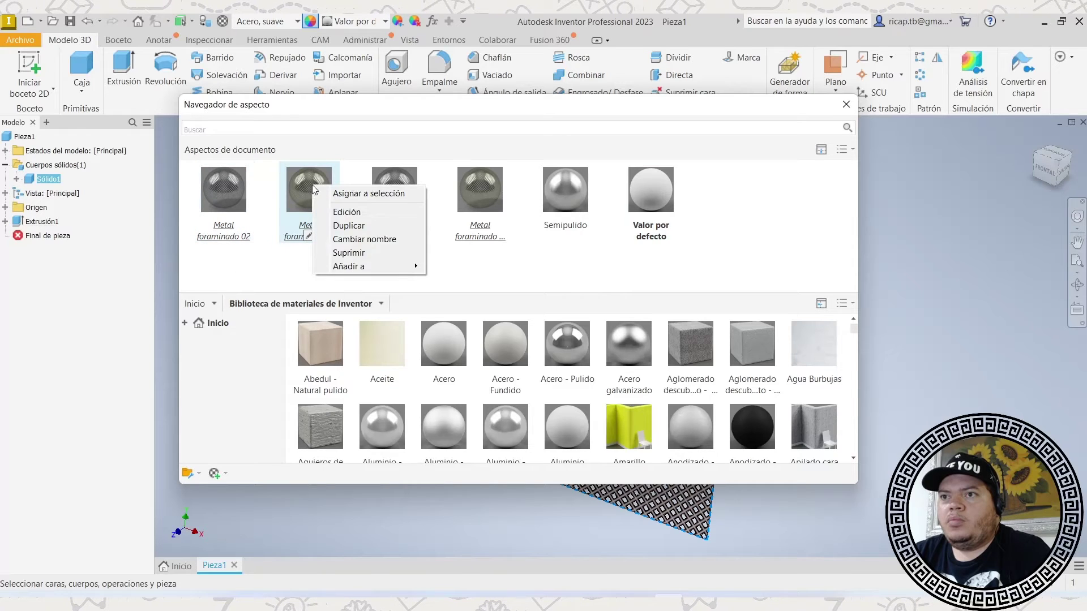
left_click(347, 253)
Try to delete the two remaining Metal foraminado variants from the document appearances.
left_click(378, 190)
right_click(383, 190)
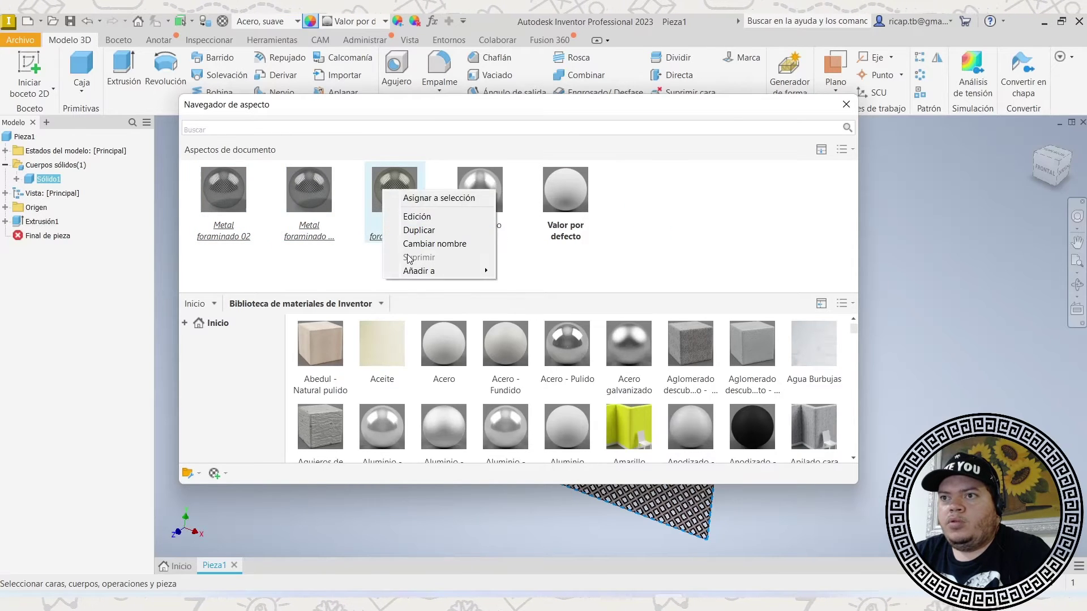
right_click(324, 195)
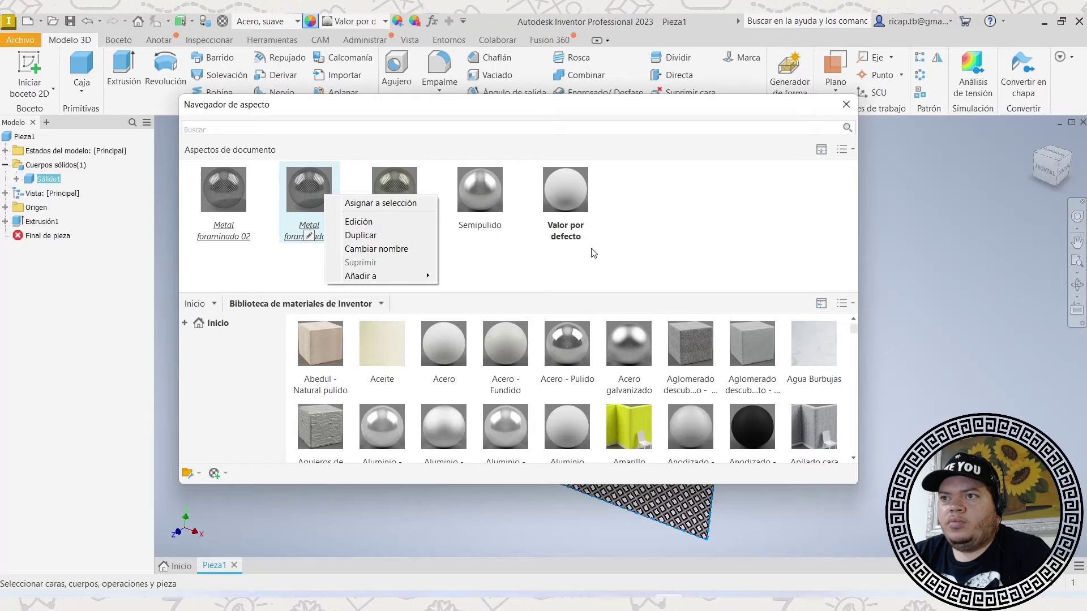
left_click(670, 256)
right_click(408, 230)
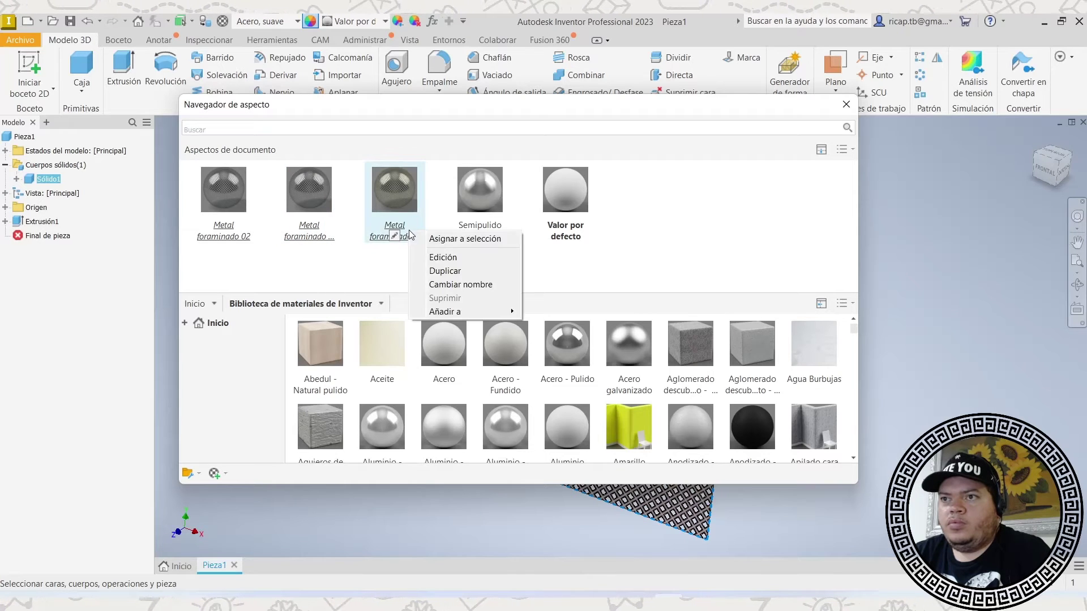
left_click(369, 279)
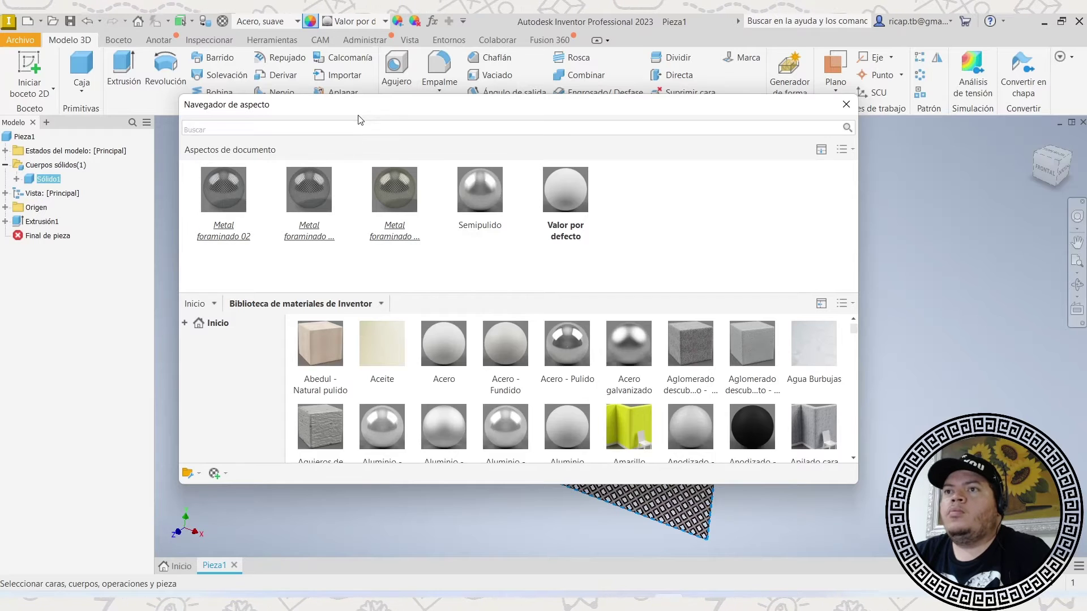
Move the appearance browser clear of the plate and assign Valor por defecto to the plate's front mesh face.
left_click_drag(358, 113, 445, 224)
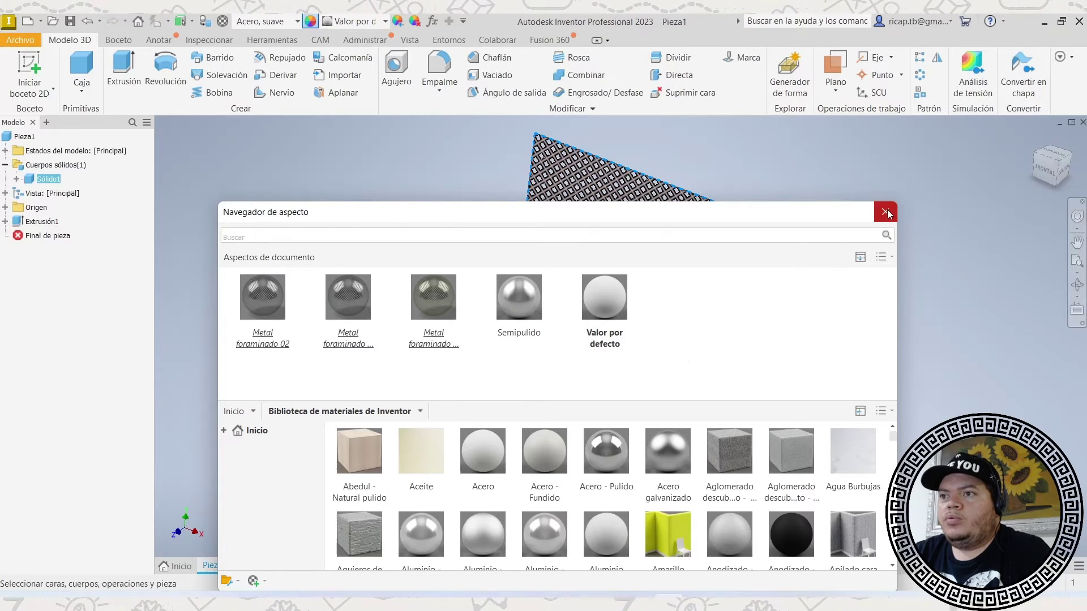
left_click(582, 183)
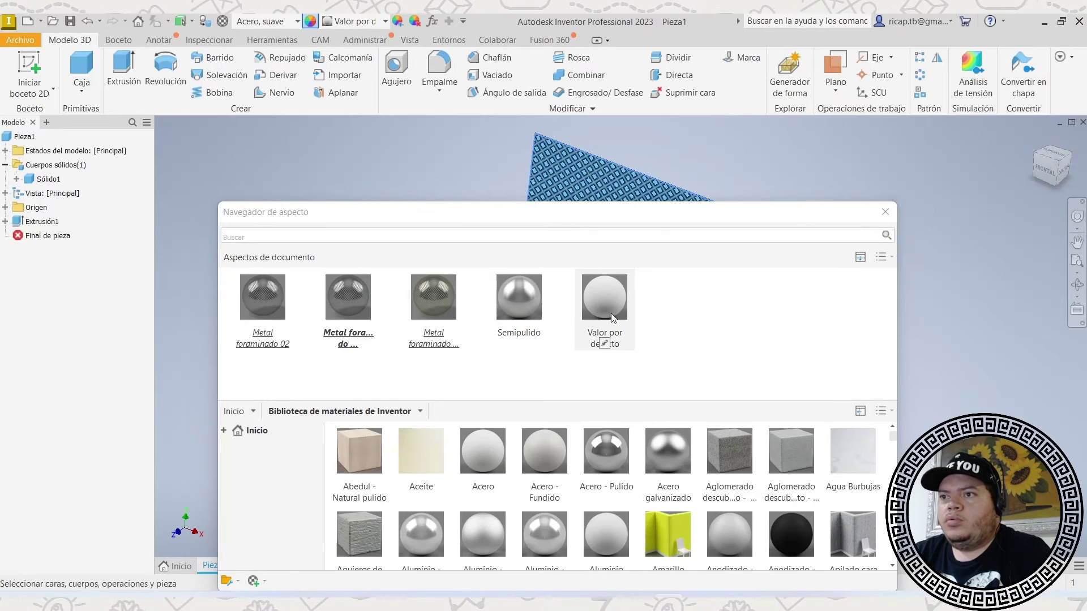
left_click(611, 317)
Assign Valor por defecto to the plate's opposite mesh face and to the whole body Sólido1.
key("F4")
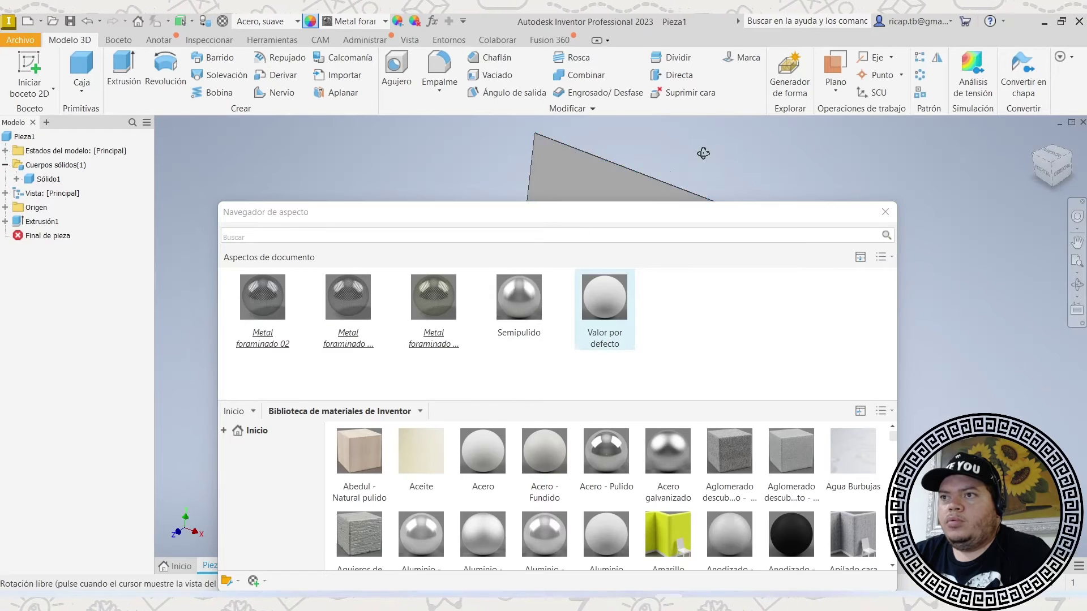
middle_click_drag(703, 153, 546, 175, "shift")
left_click(536, 177)
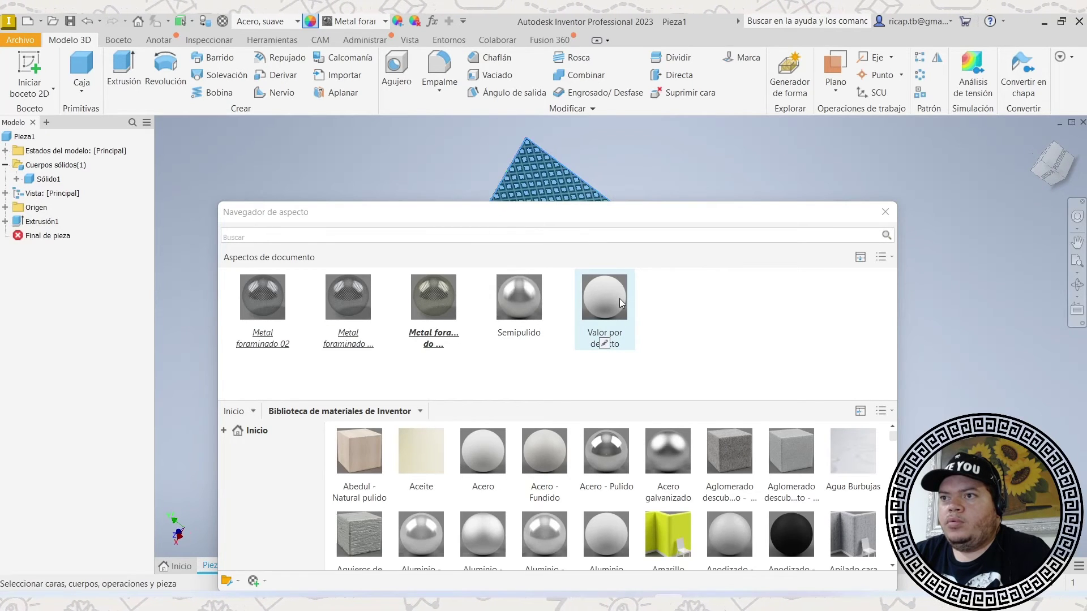
left_click(620, 301)
left_click(619, 162)
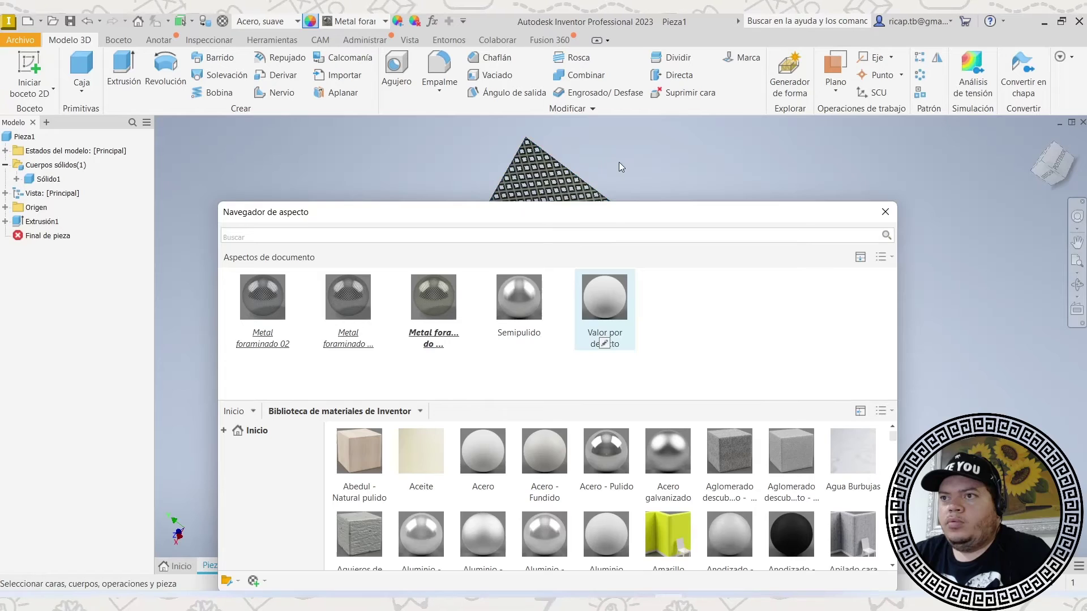
left_click(46, 179)
left_click(595, 306)
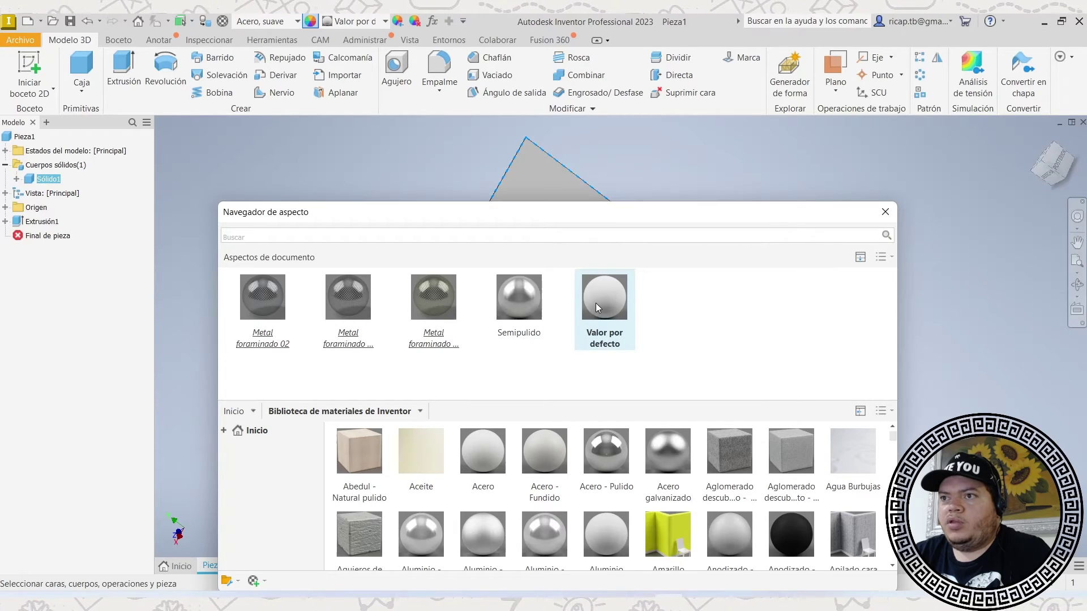
Assign the Valor por defecto appearance to the whole part Pieza1 and close the appearance browser.
left_click(26, 137)
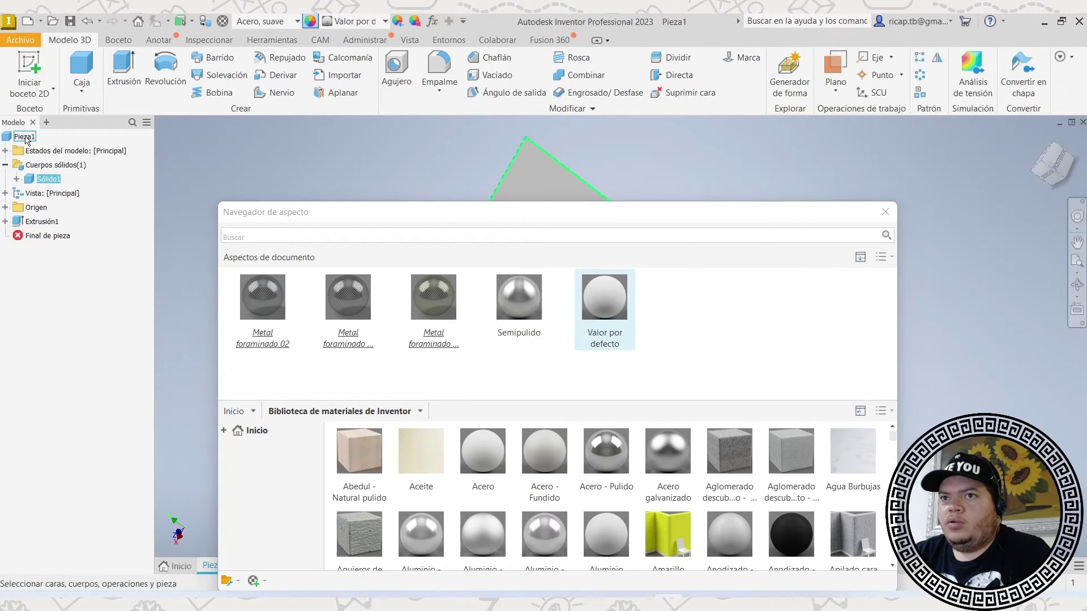
left_click(612, 304)
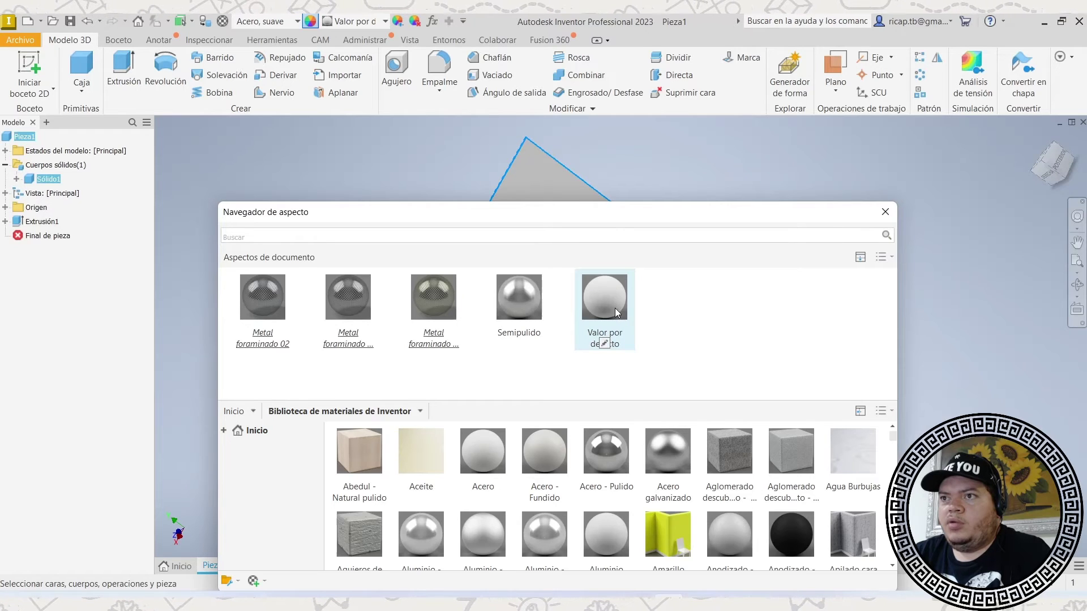
scroll(518, 170, "down", 3)
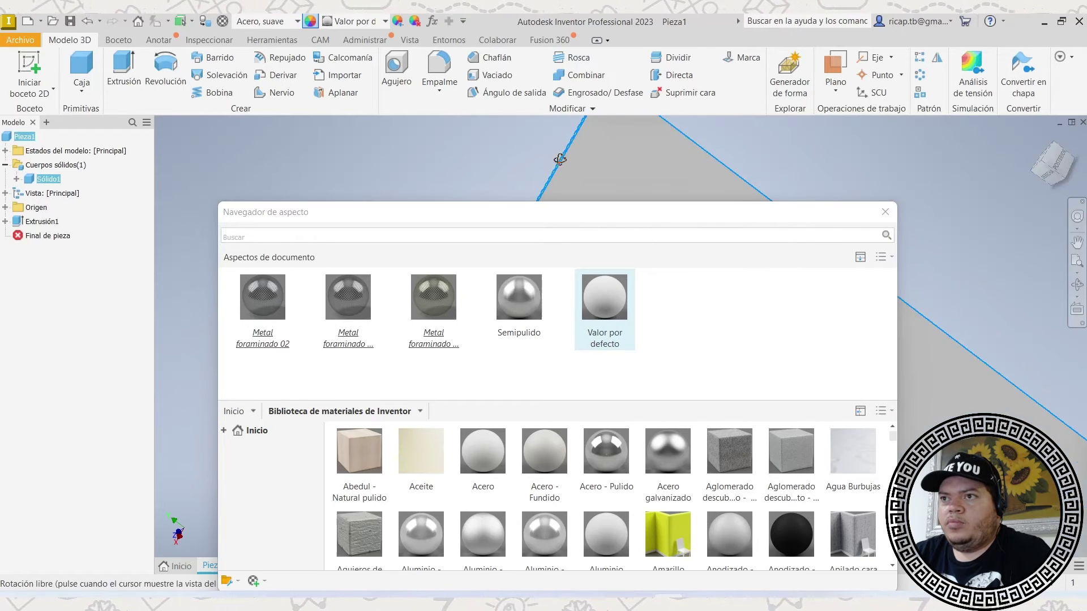
scroll(558, 159, "up", 5)
middle_click_drag(544, 151, 553, 151, "shift")
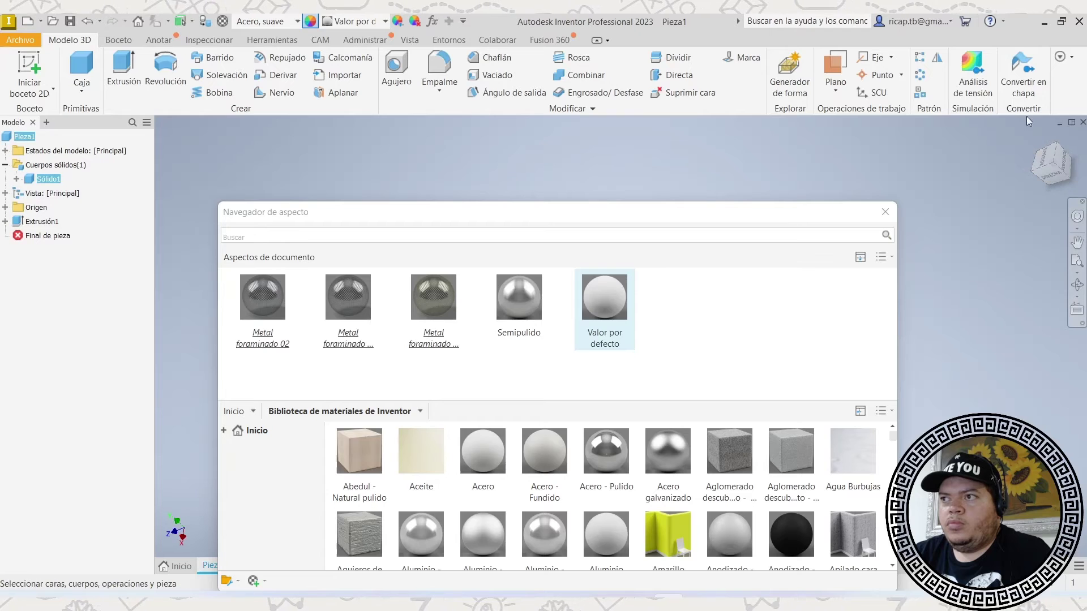
left_click(883, 212)
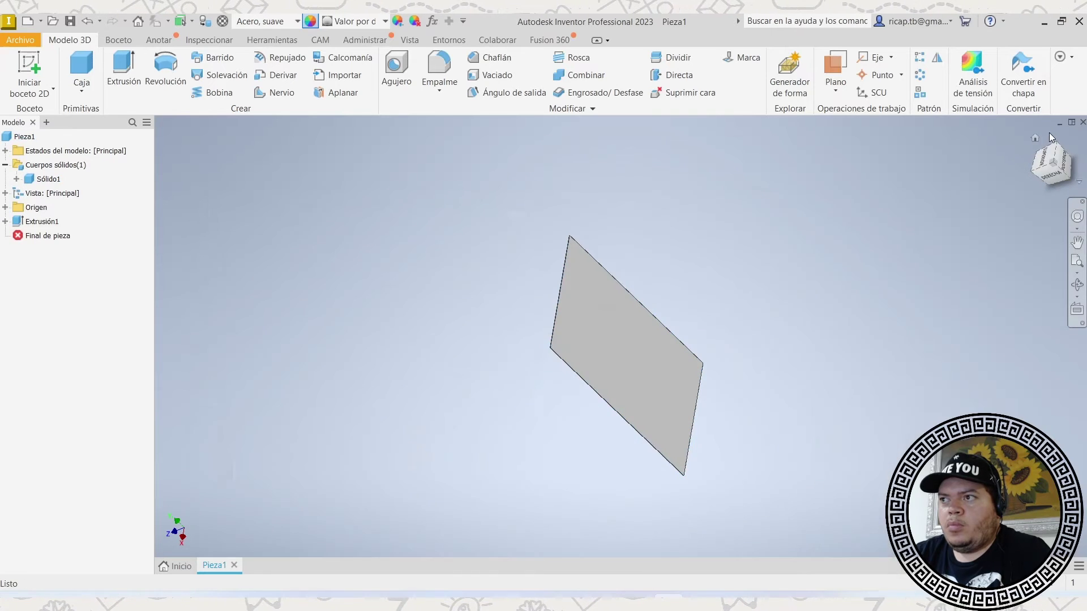
Delete the three remaining Metal foraminado appearances from the document appearances.
scroll(603, 229, "down", 5)
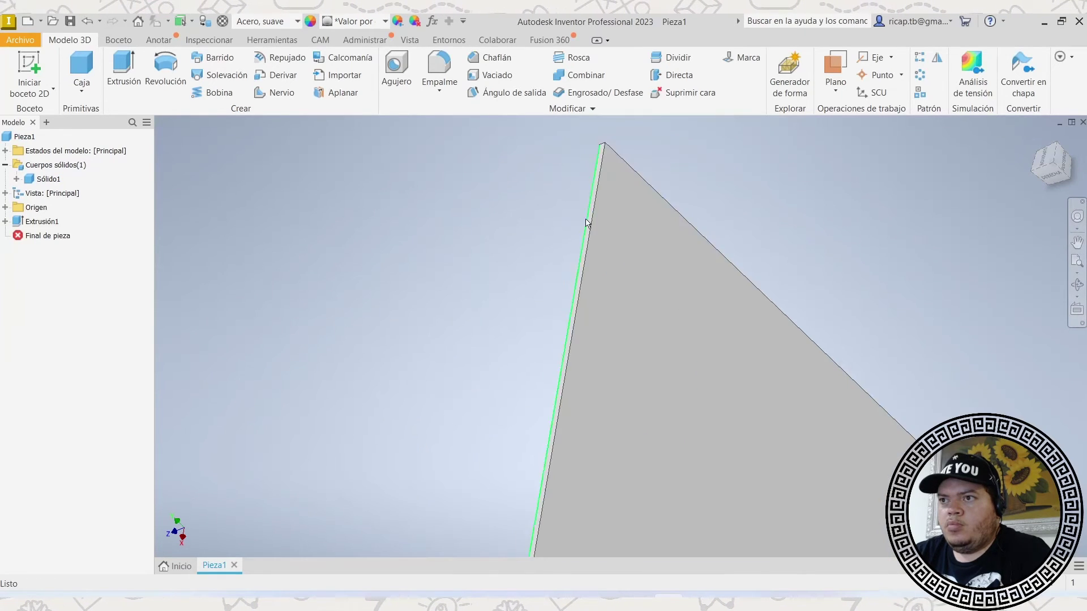
scroll(601, 200, "up", 2)
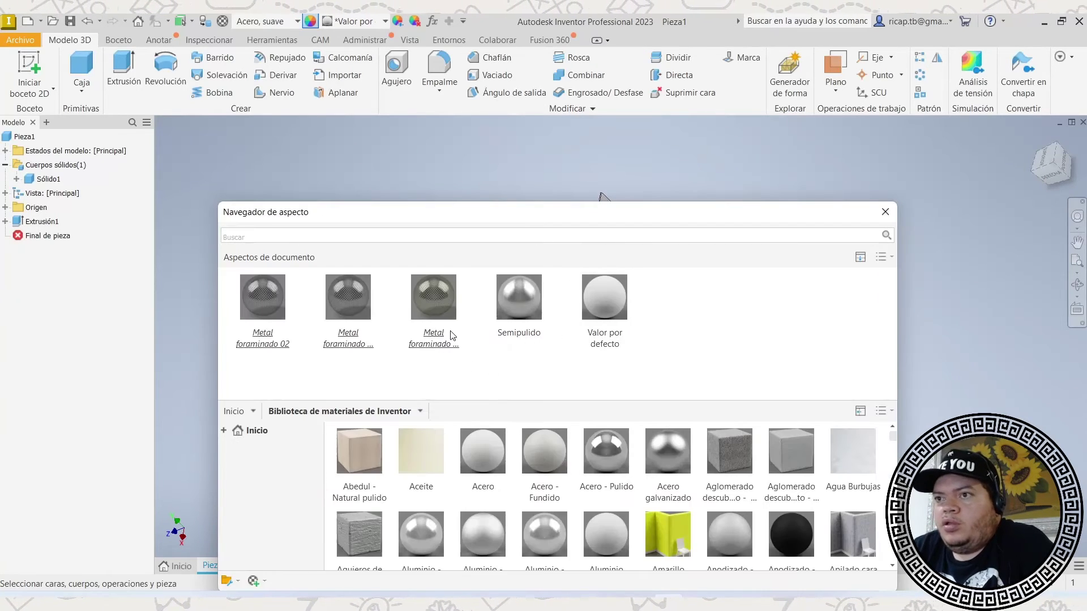
right_click(433, 305)
left_click(469, 372)
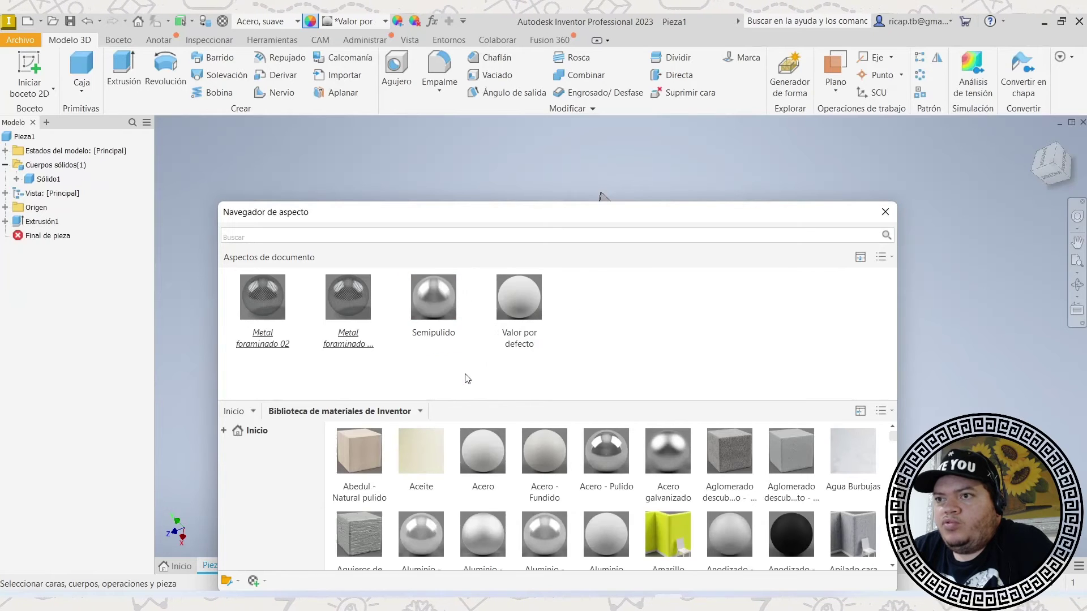
right_click(356, 315)
left_click(389, 377)
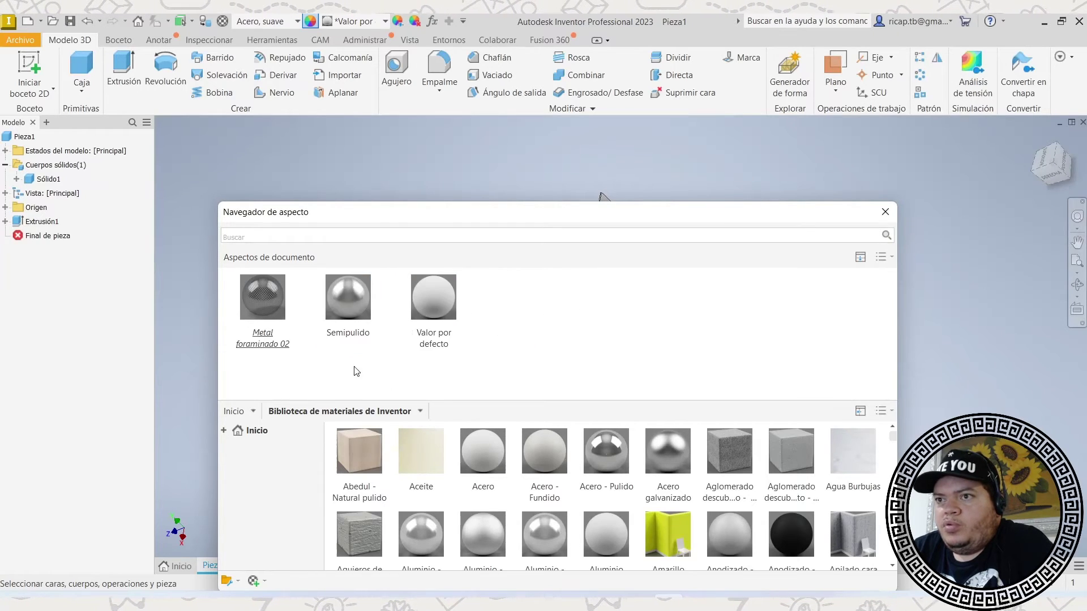
right_click(277, 320)
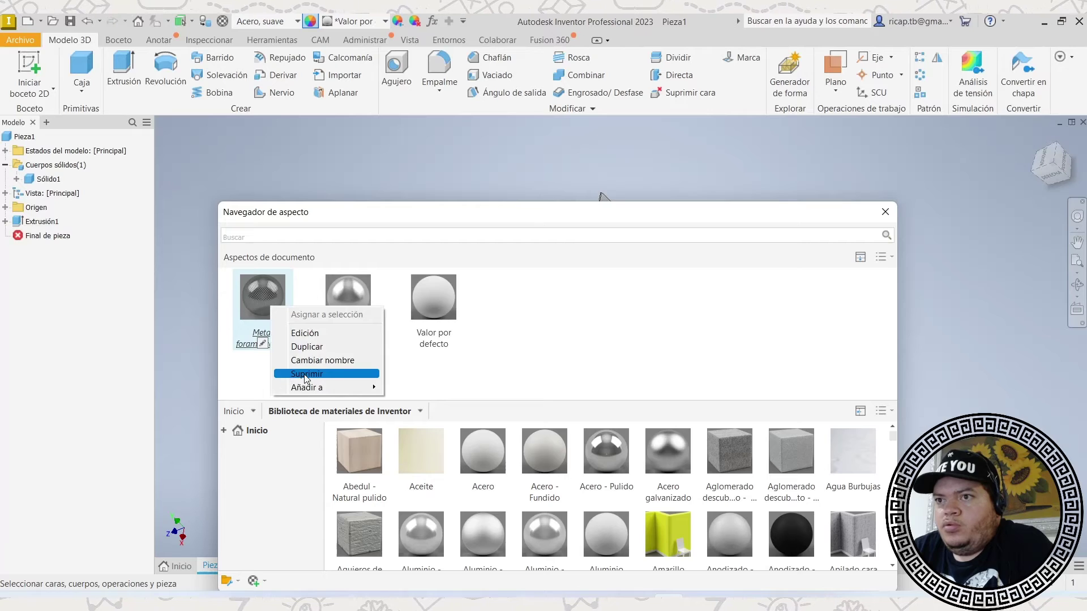
left_click(305, 376)
right_click(271, 306)
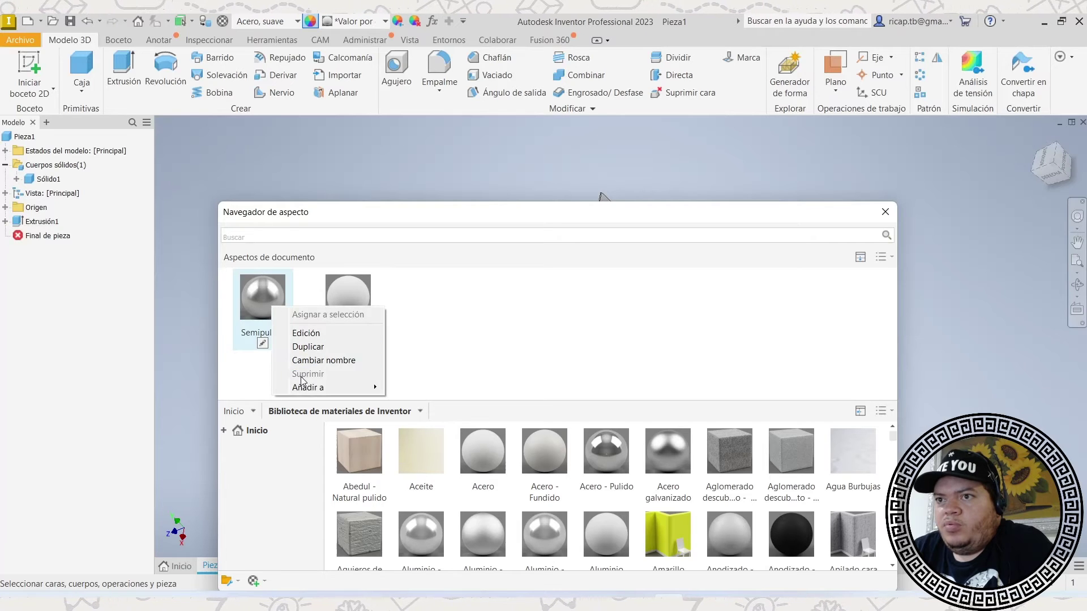
left_click(519, 343)
Move the appearance browser aside and assign Valor por defecto to the body Sólido1 and the part Pieza1.
left_click_drag(553, 222, 493, 227)
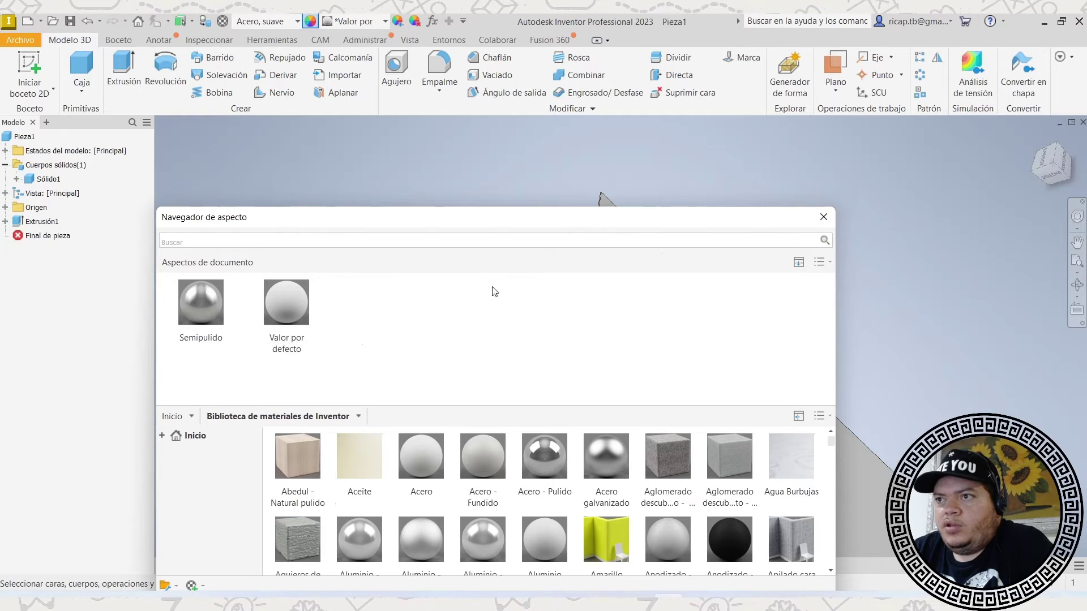
left_click(48, 179)
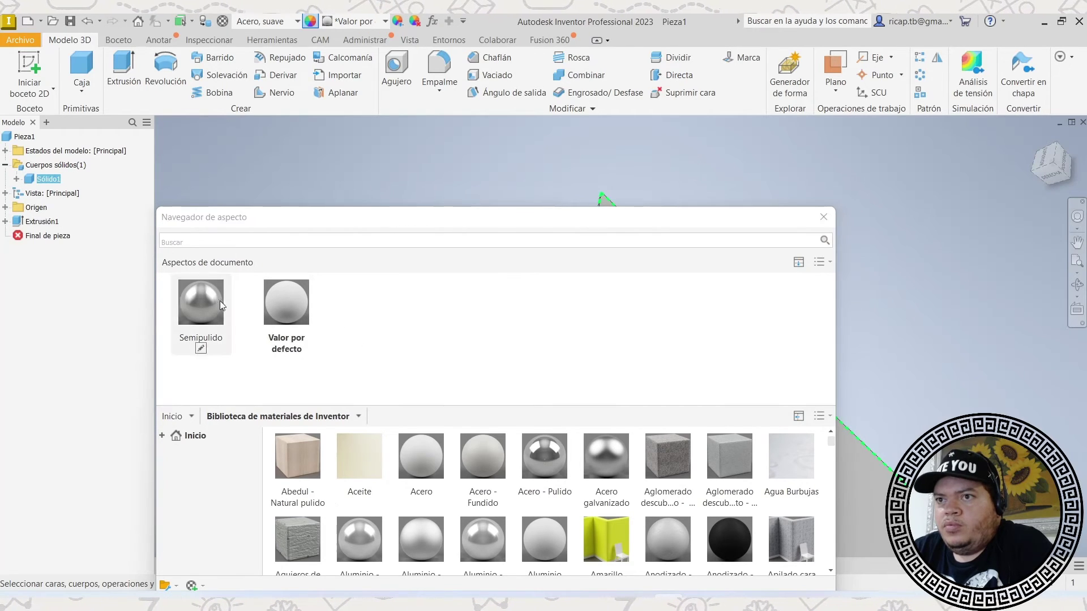
left_click(267, 290)
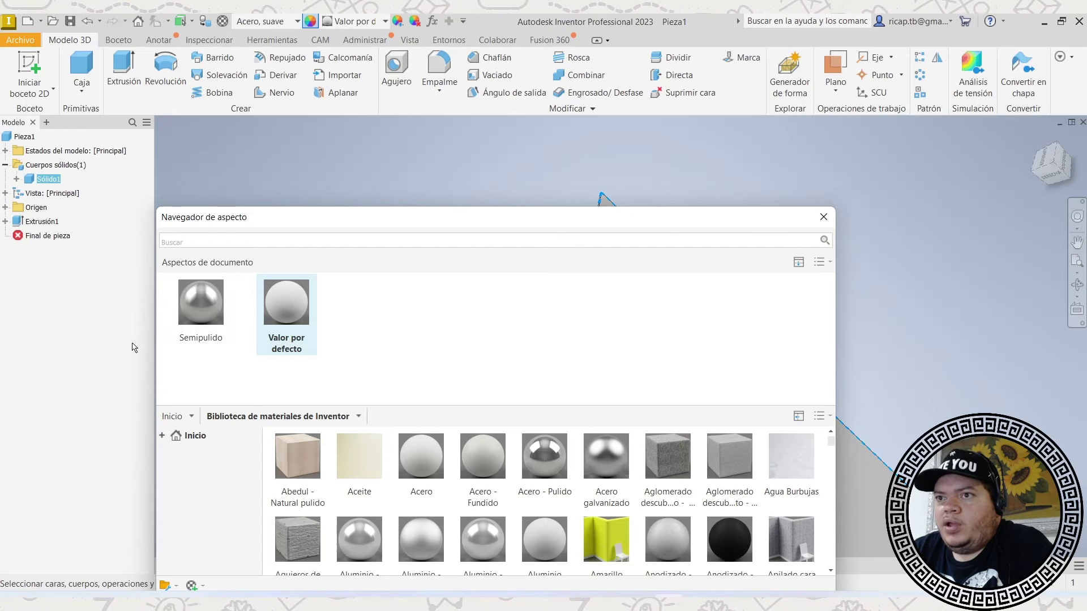
left_click(198, 340)
right_click(190, 320)
left_click(432, 319)
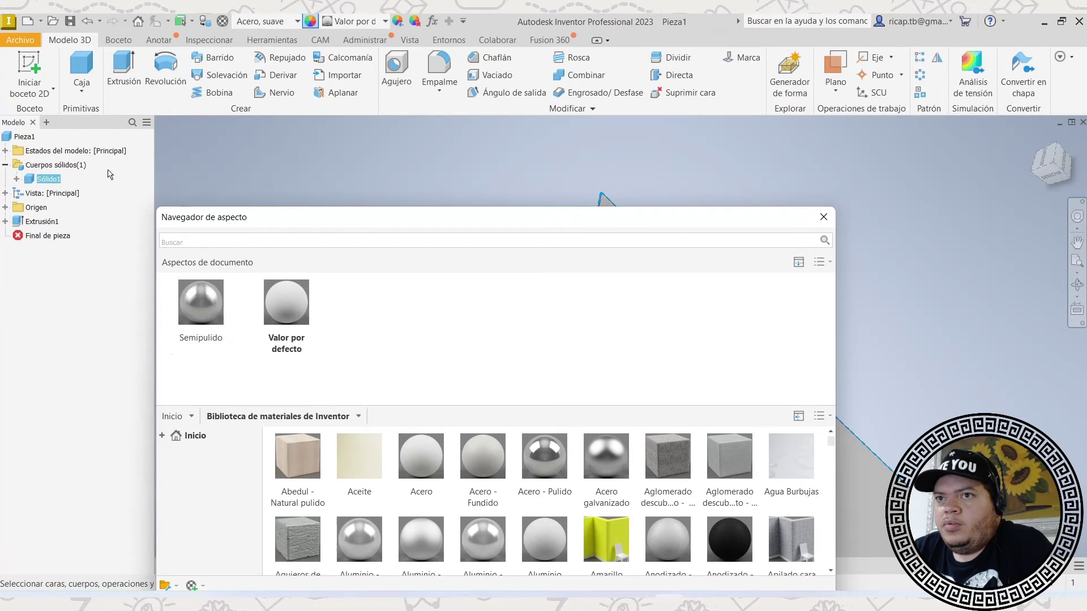
left_click(287, 305)
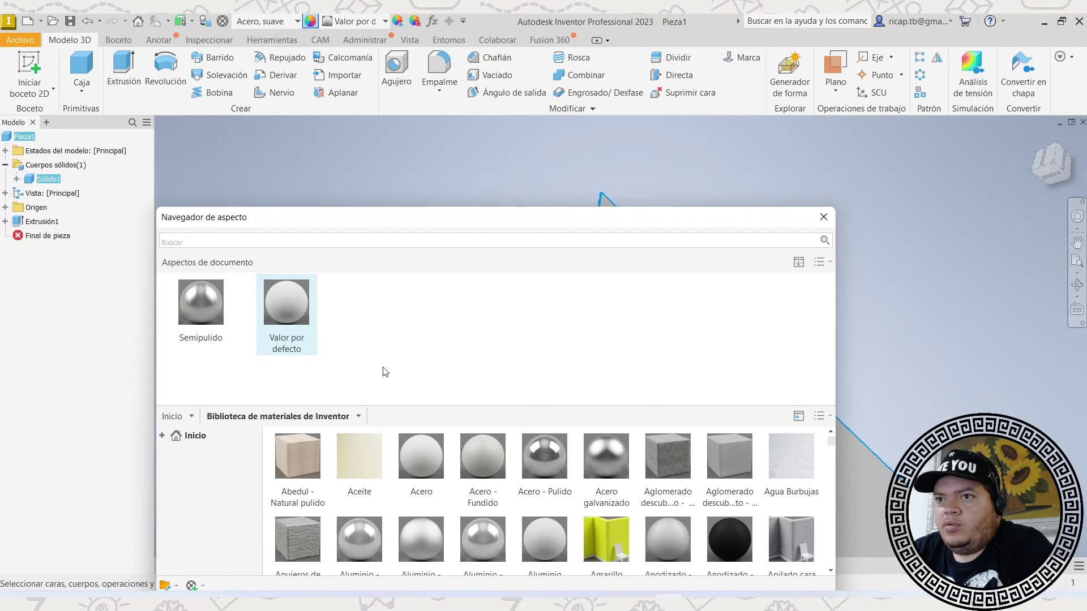
Assign the Semipulido appearance to the selected part and body, and close the appearance browser.
right_click(203, 319)
left_click(257, 326)
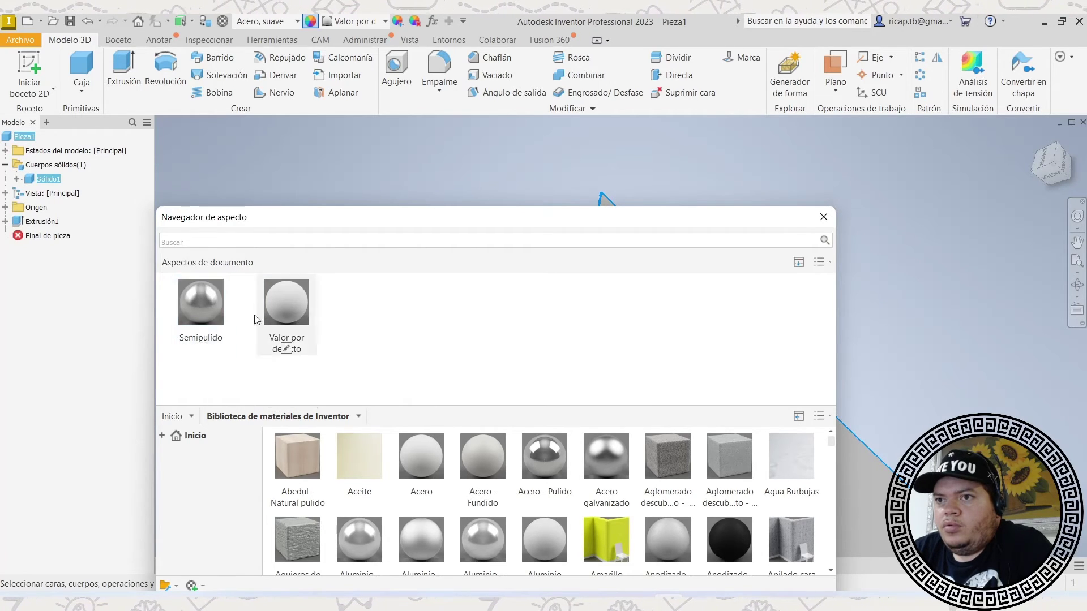
left_click(209, 298)
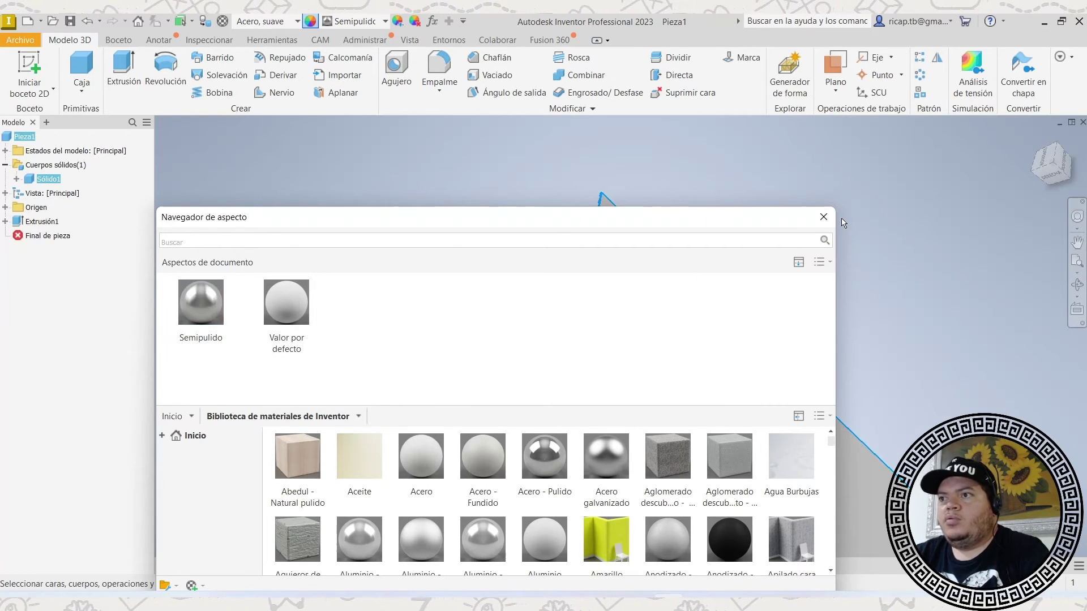
left_click(823, 217)
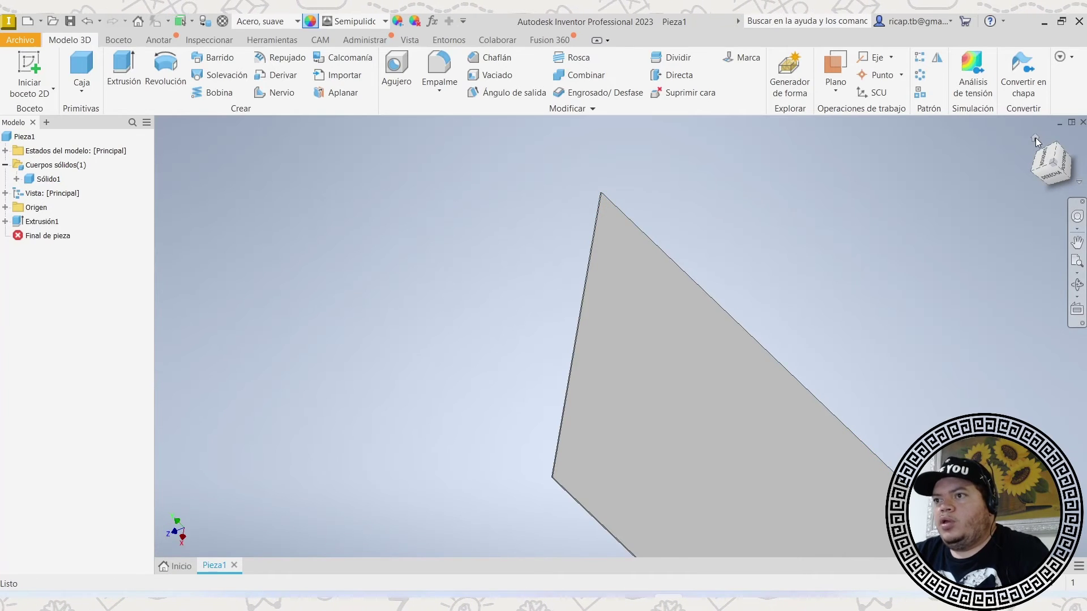
Examine the mass of Pieza1 in the physical properties of its iProperties.
left_click_drag(1035, 137, 491, 311)
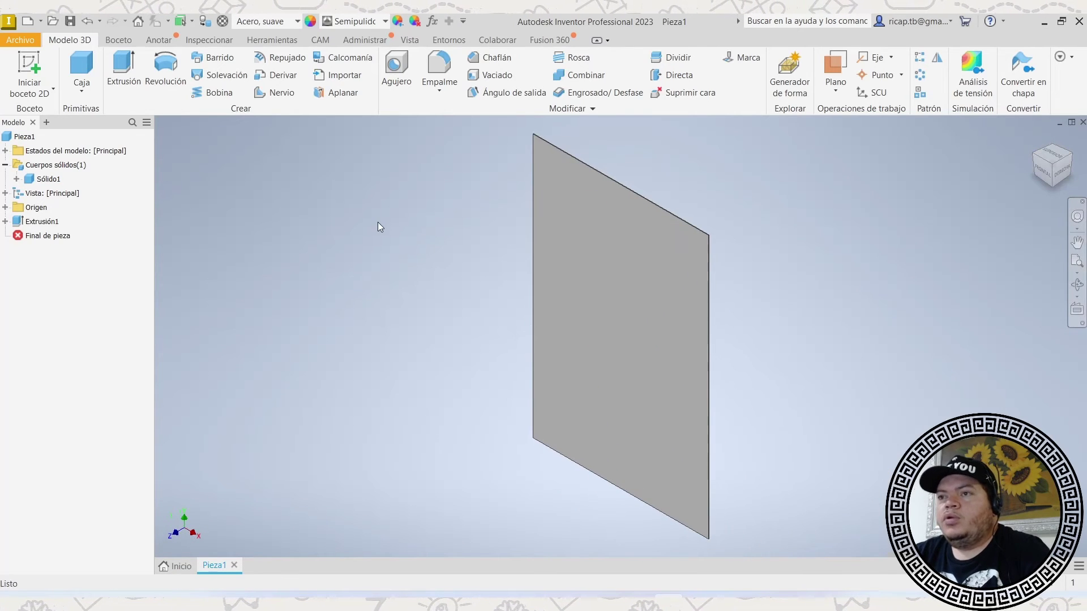
right_click(11, 140)
left_click(57, 283)
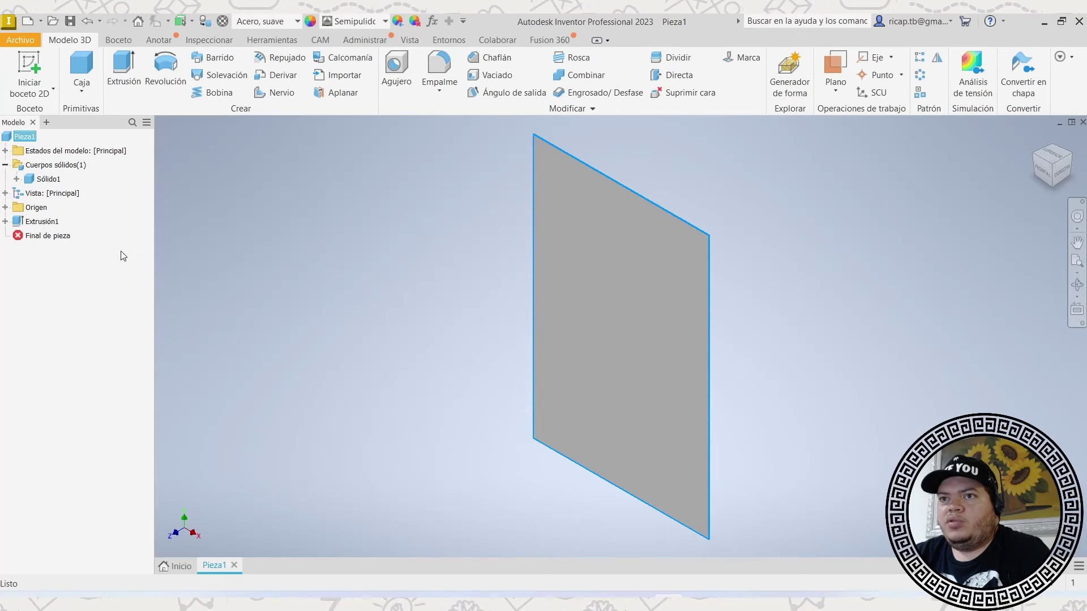
left_click(625, 112)
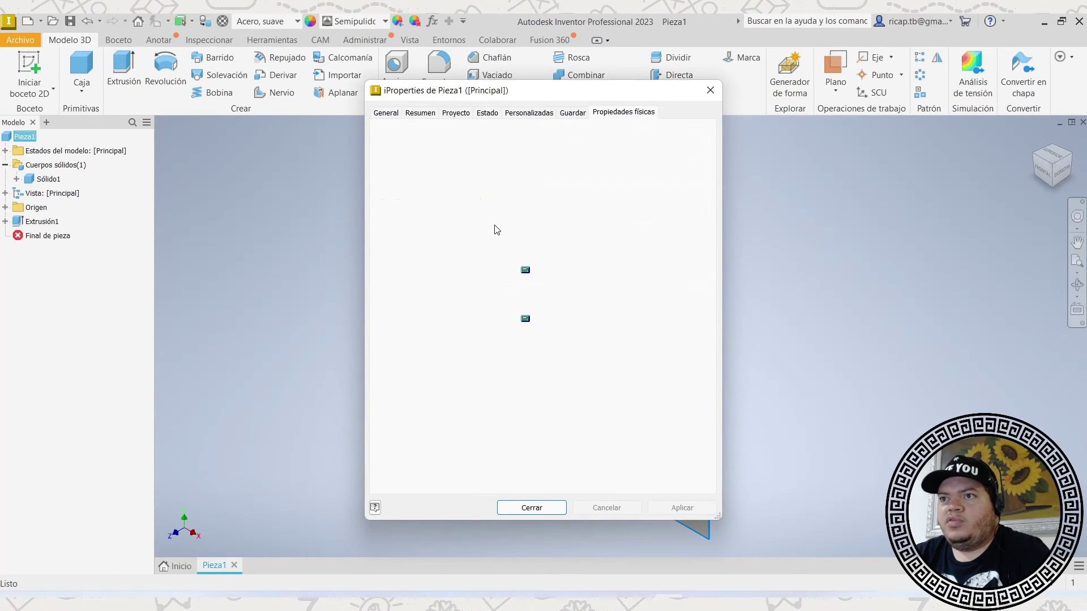
left_click(674, 145)
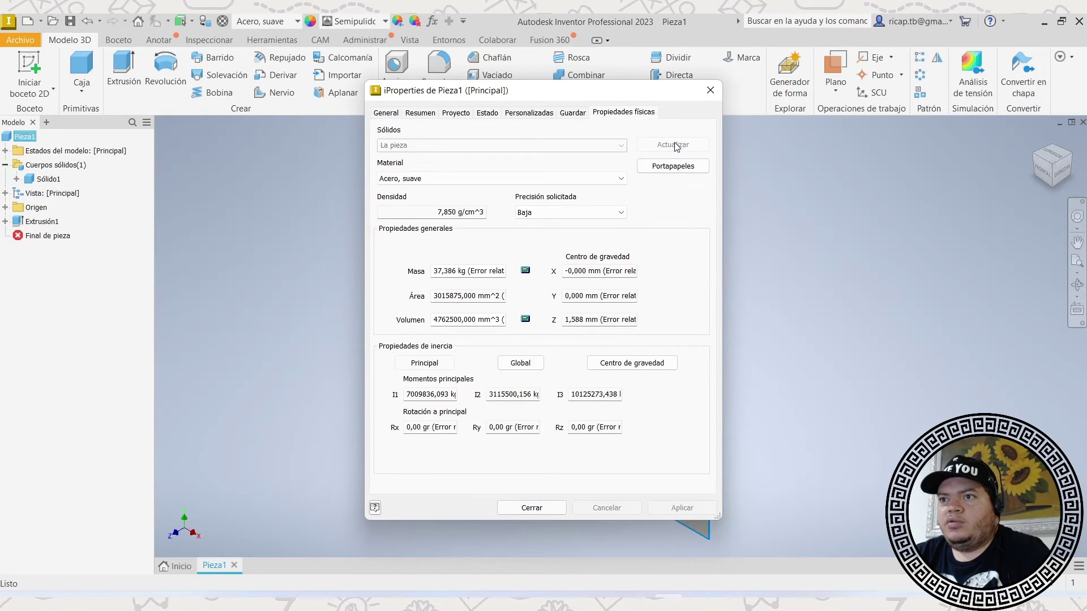
double_click(442, 271)
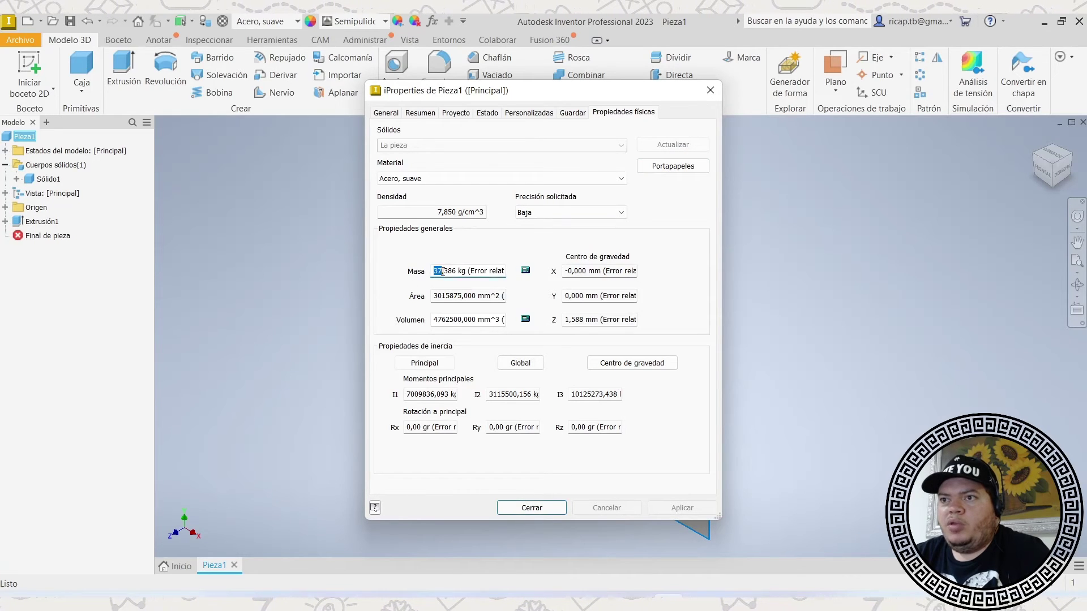
left_click_drag(444, 272, 344, 277)
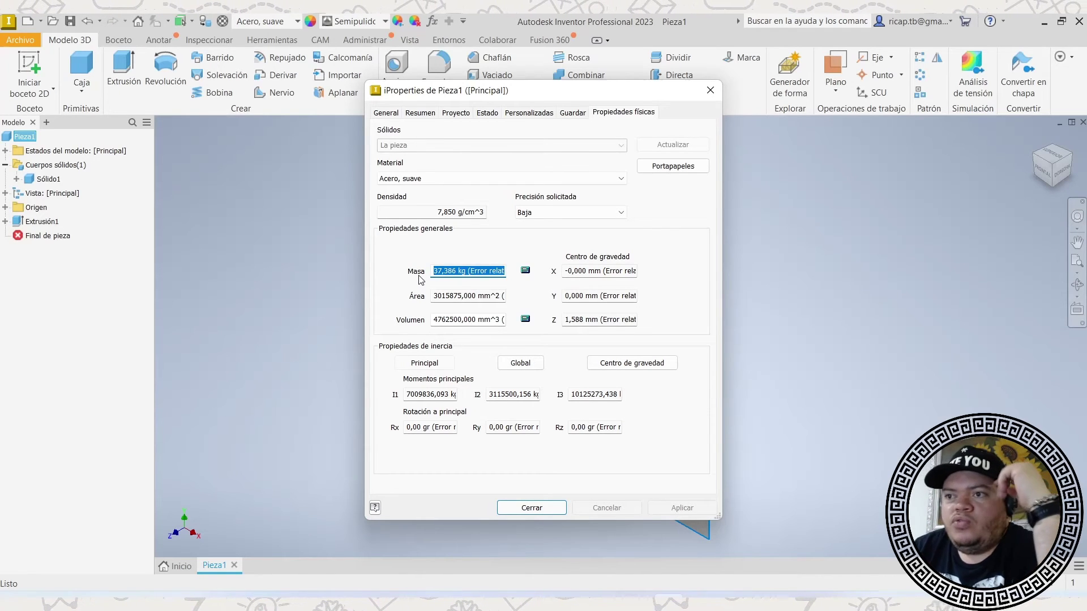
left_click(532, 508)
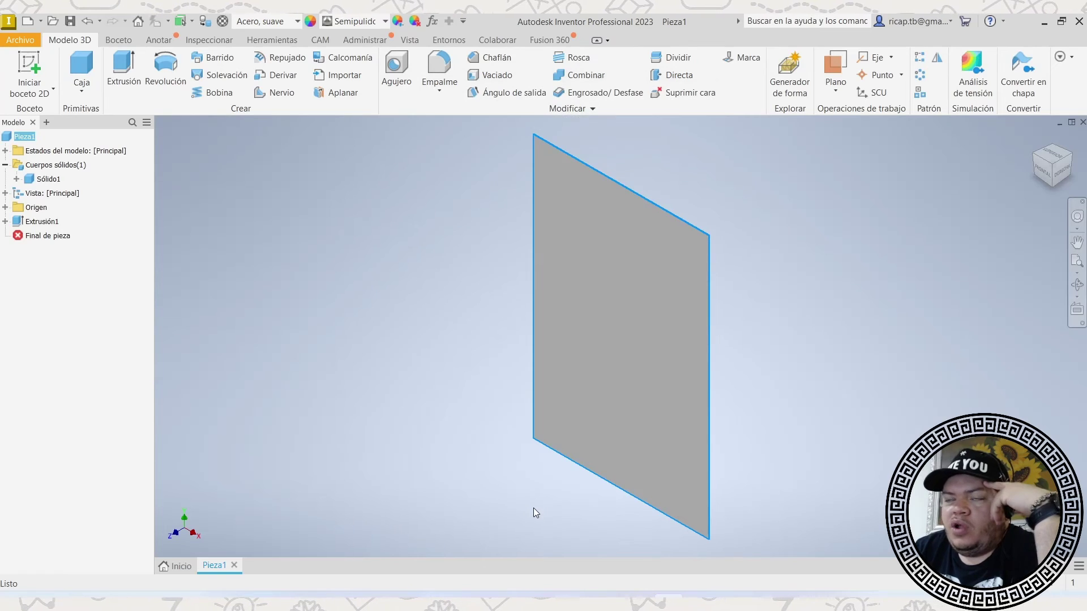
left_click(820, 346)
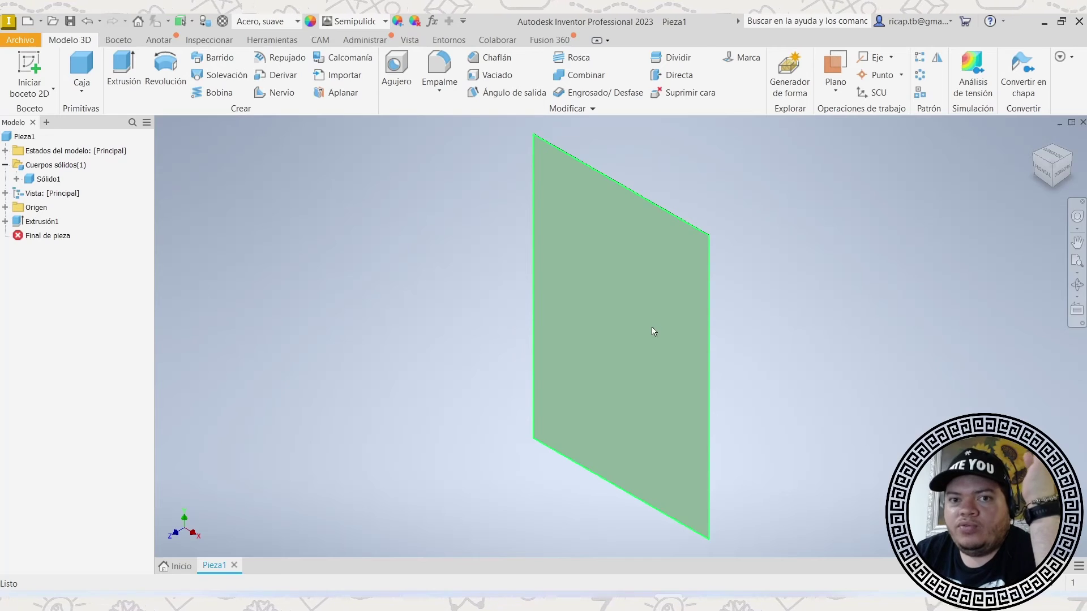
right_click(18, 139)
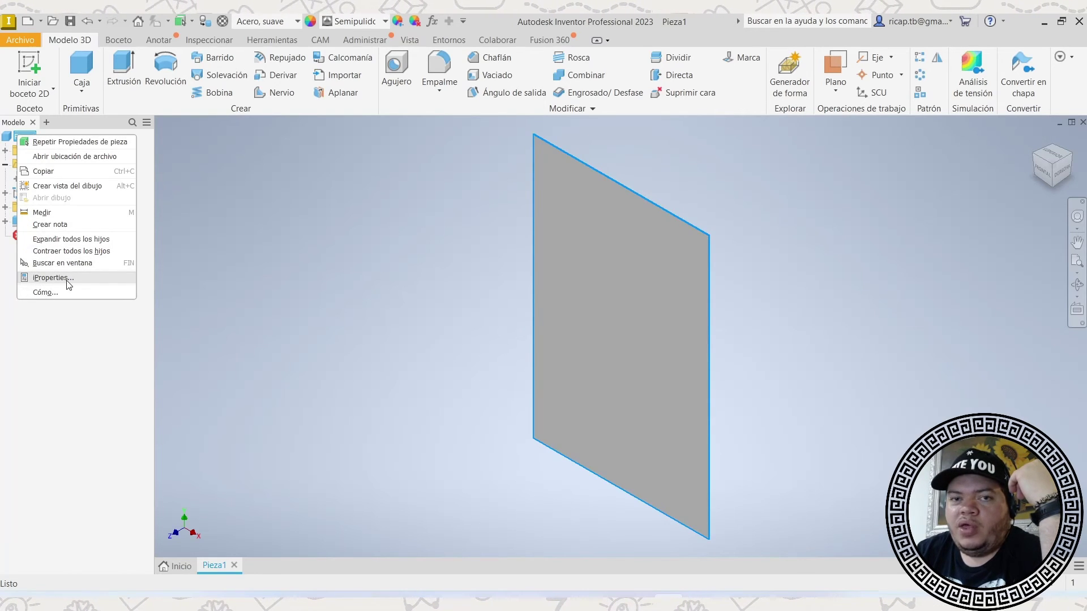
left_click(57, 372)
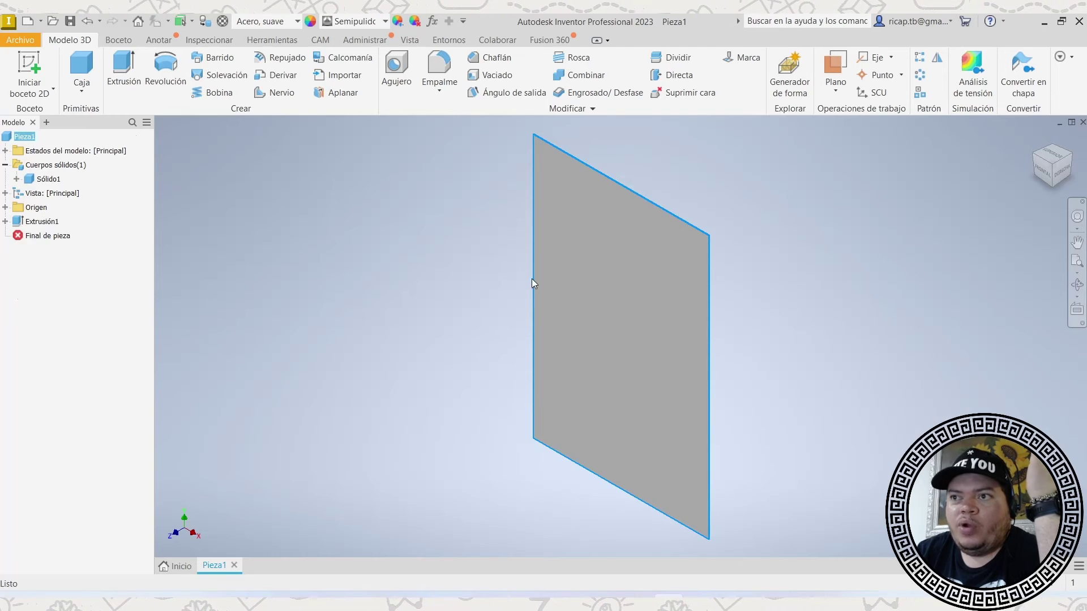
left_click(614, 280)
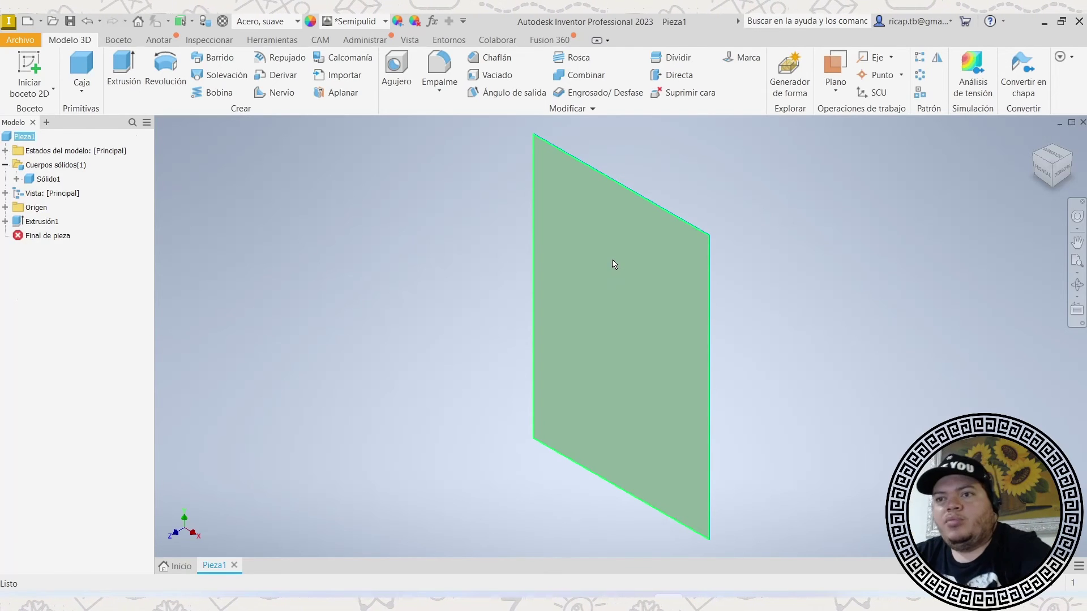
left_click(794, 214)
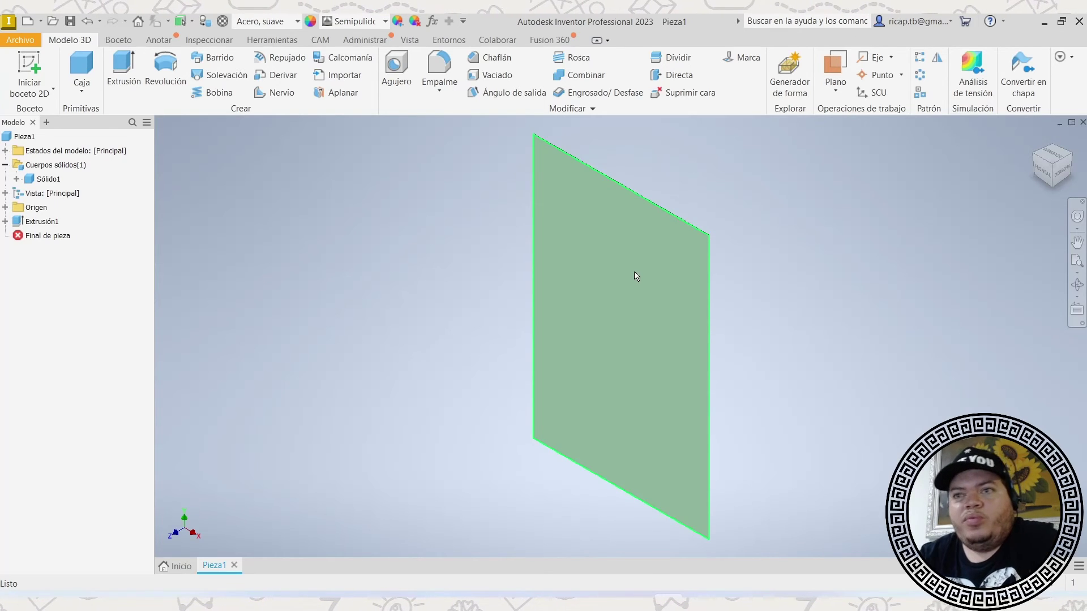
mouse_move(634, 270)
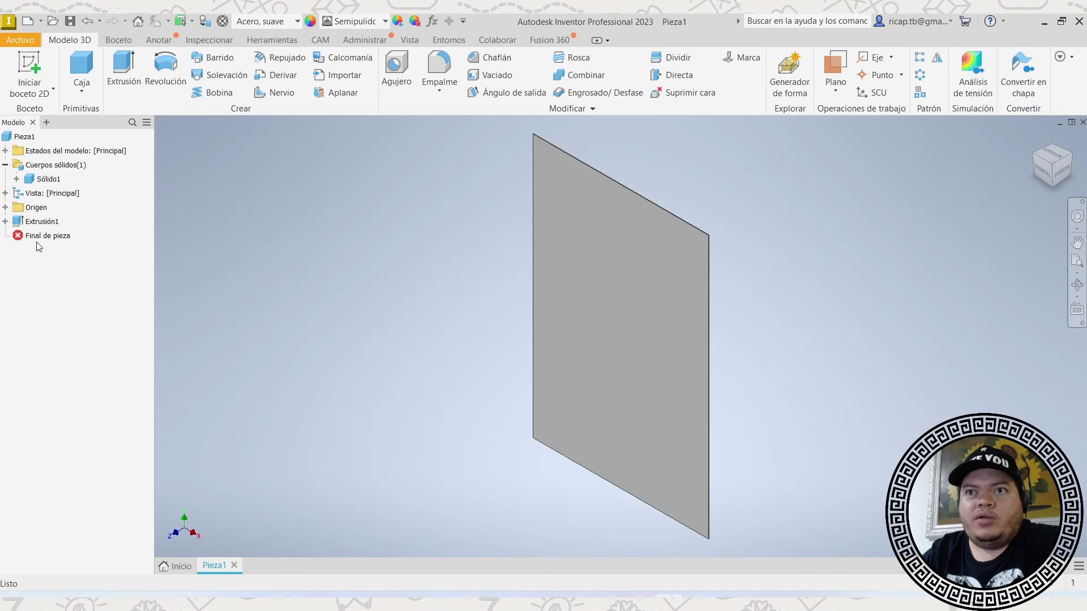
left_click(41, 221)
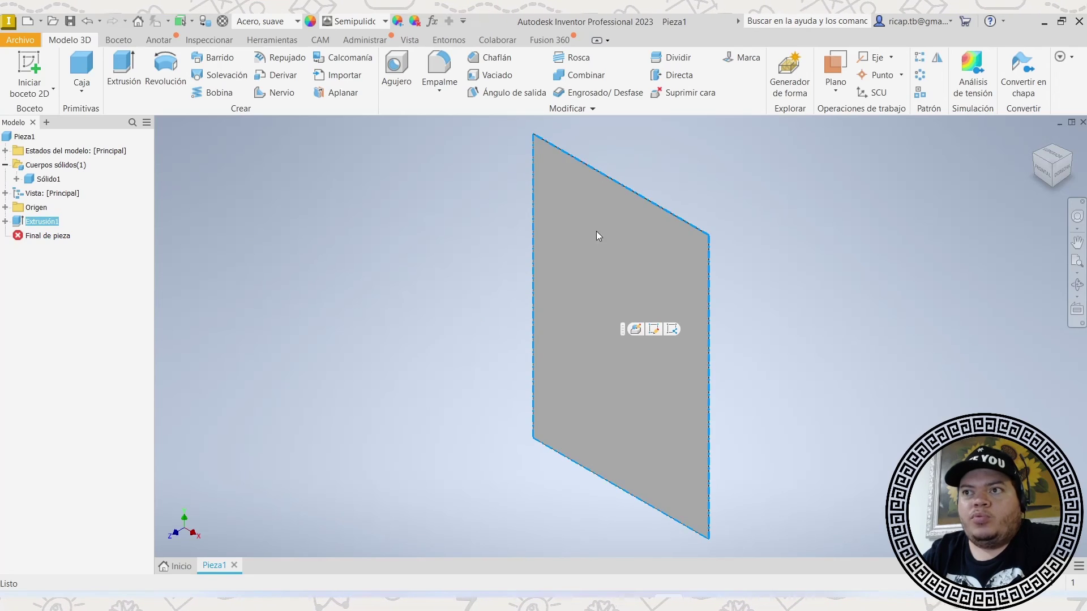
left_click(413, 220)
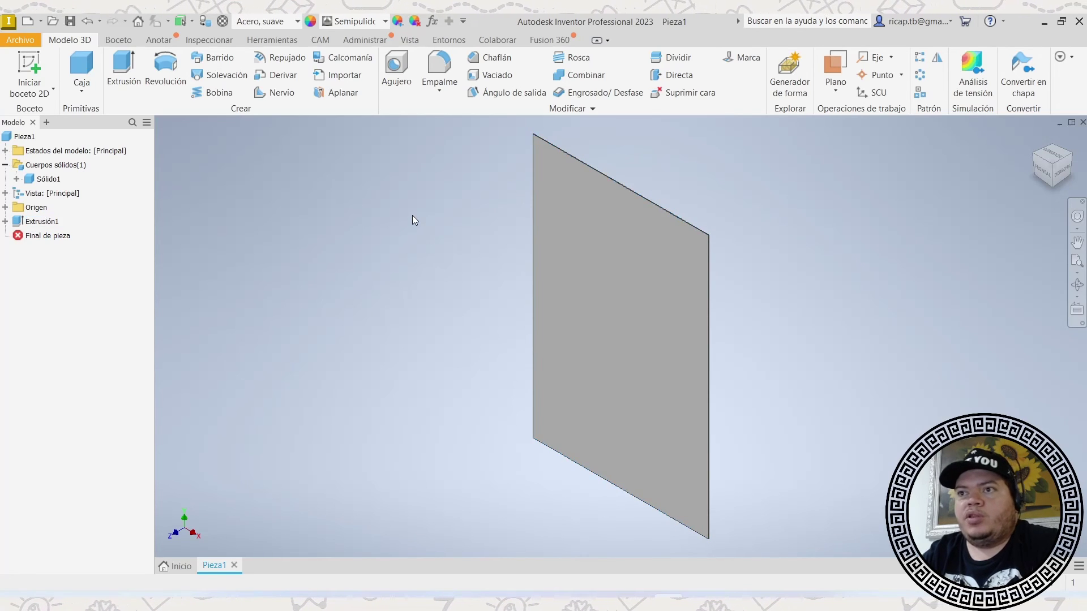
Measure the perimeter and area of the plate's large front face.
key("m")
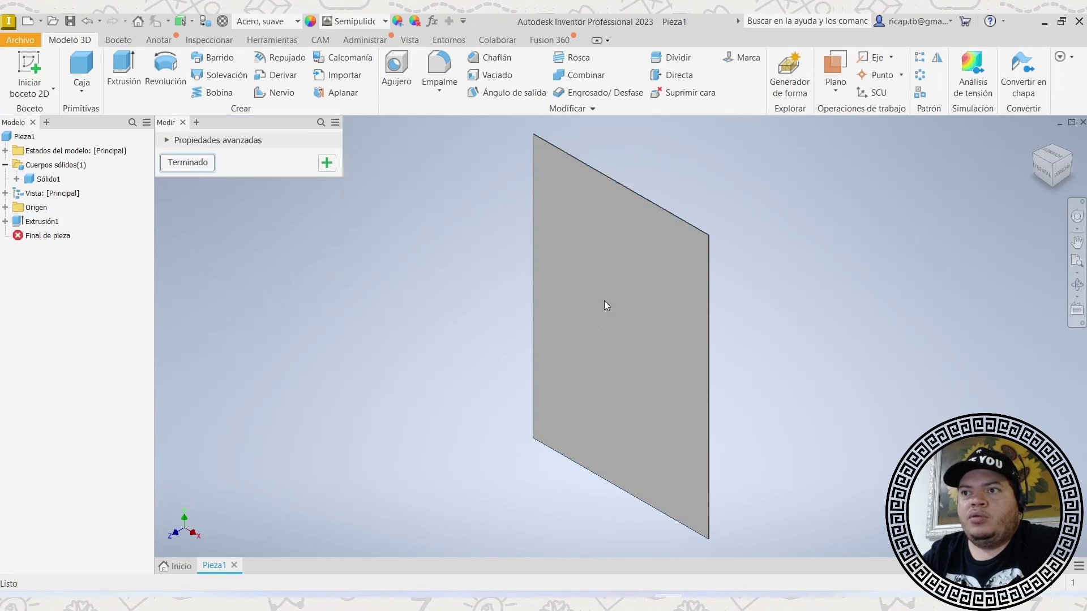
left_click(540, 321)
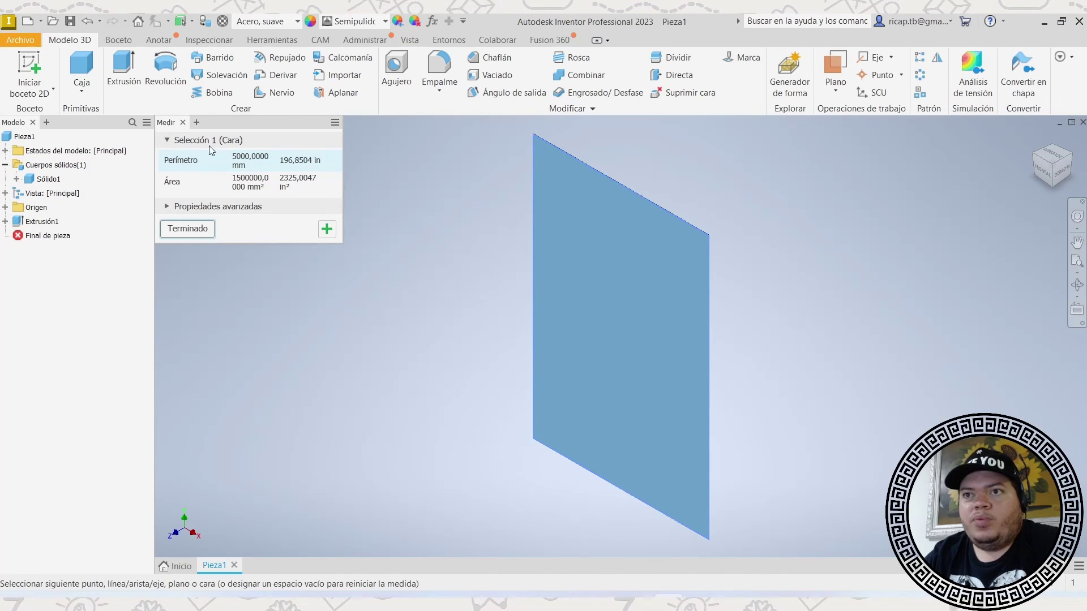
left_click(186, 230)
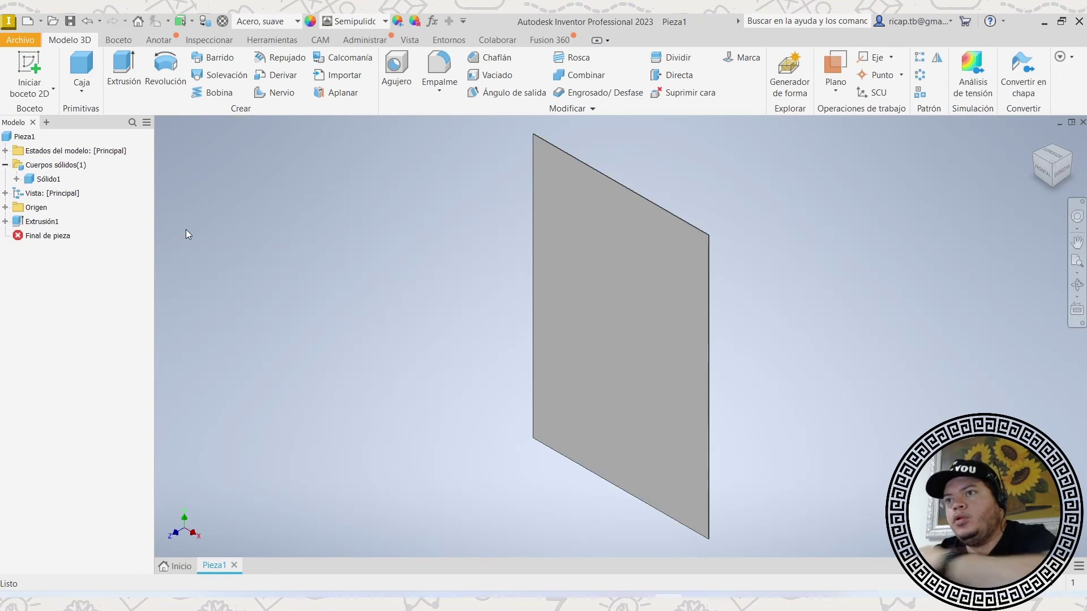